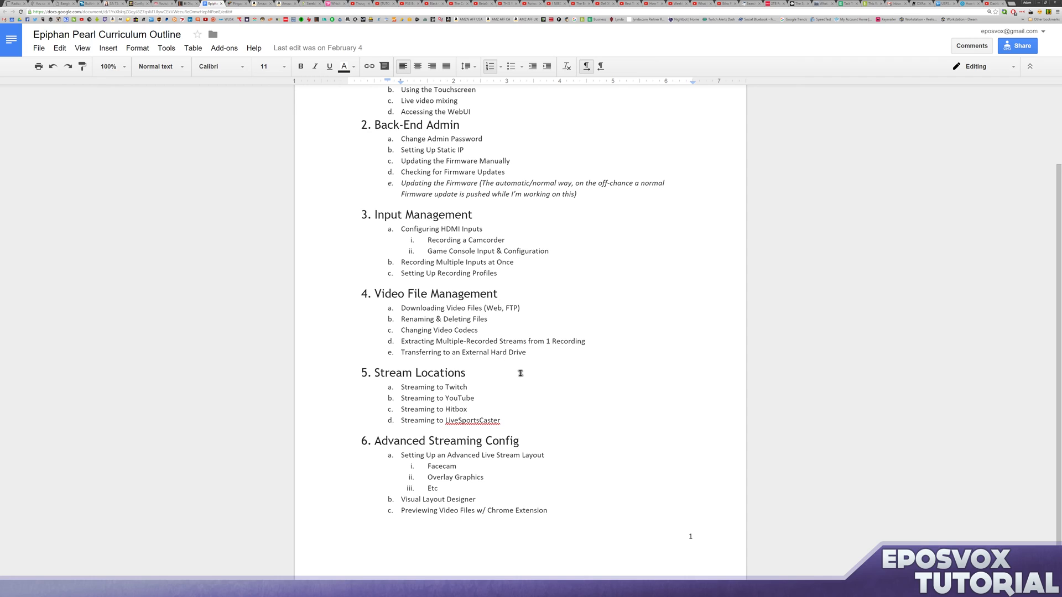
Highlight the outline items for HDMI inputs, game console input, and recording multiple inputs.
{"action": "scroll", "coordinate": [517, 376], "scroll_direction": "up", "scroll_amount": 2}
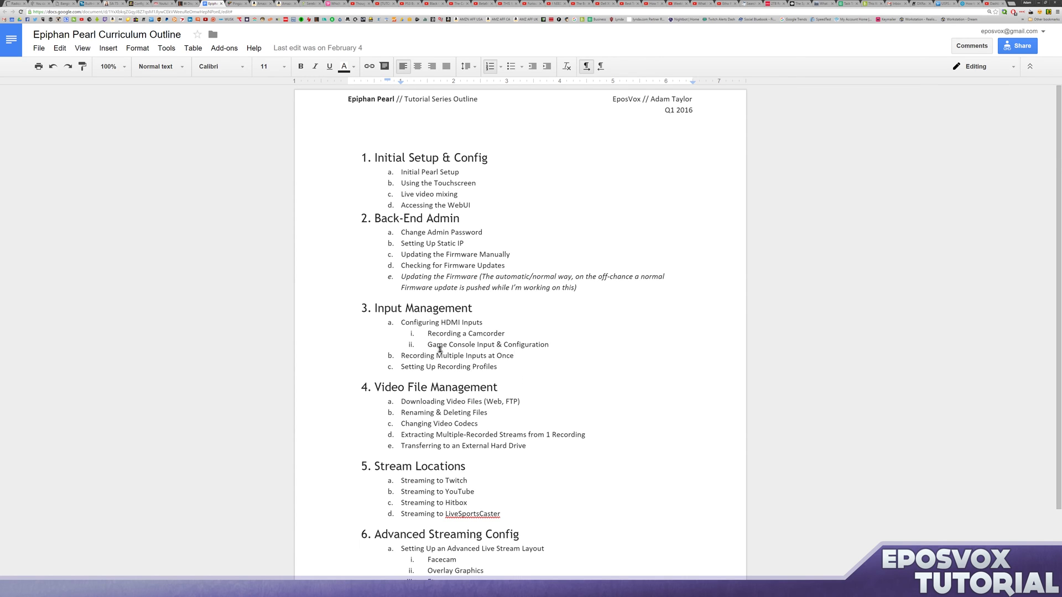
{"action": "scroll", "coordinate": [391, 339], "scroll_direction": "down", "scroll_amount": 1}
{"action": "left_click_drag", "start_coordinate": [374, 281], "coordinate": [506, 306]}
{"action": "left_click", "coordinate": [435, 306]}
{"action": "left_click", "coordinate": [437, 317]}
{"action": "left_click_drag", "start_coordinate": [437, 317], "coordinate": [523, 319]}
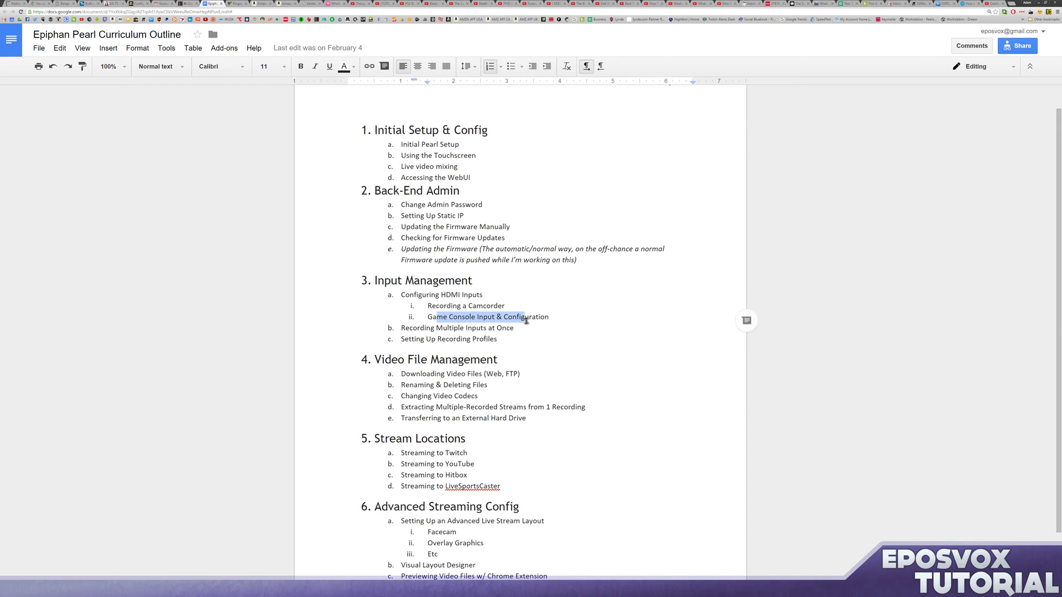
{"action": "left_click", "coordinate": [473, 328]}
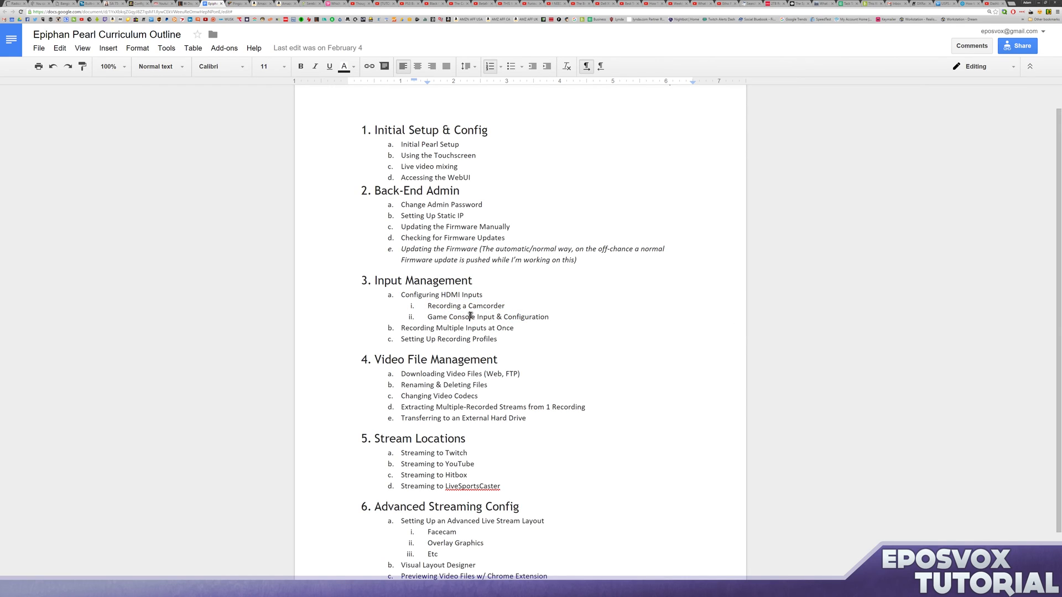
{"action": "left_click", "coordinate": [470, 316]}
{"action": "left_click_drag", "start_coordinate": [406, 327], "coordinate": [468, 328]}
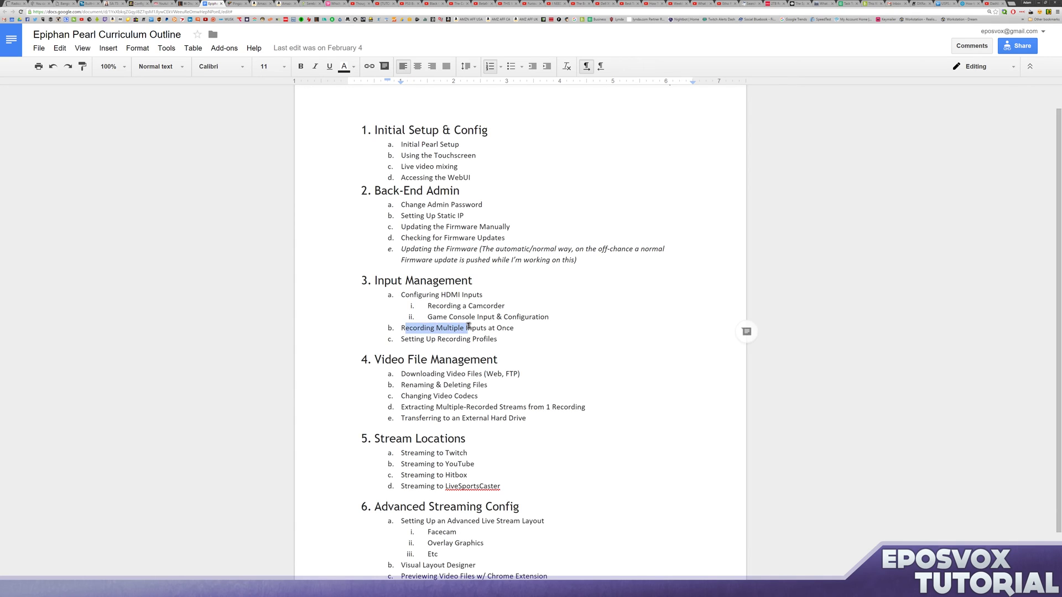
{"action": "left_click", "coordinate": [466, 328]}
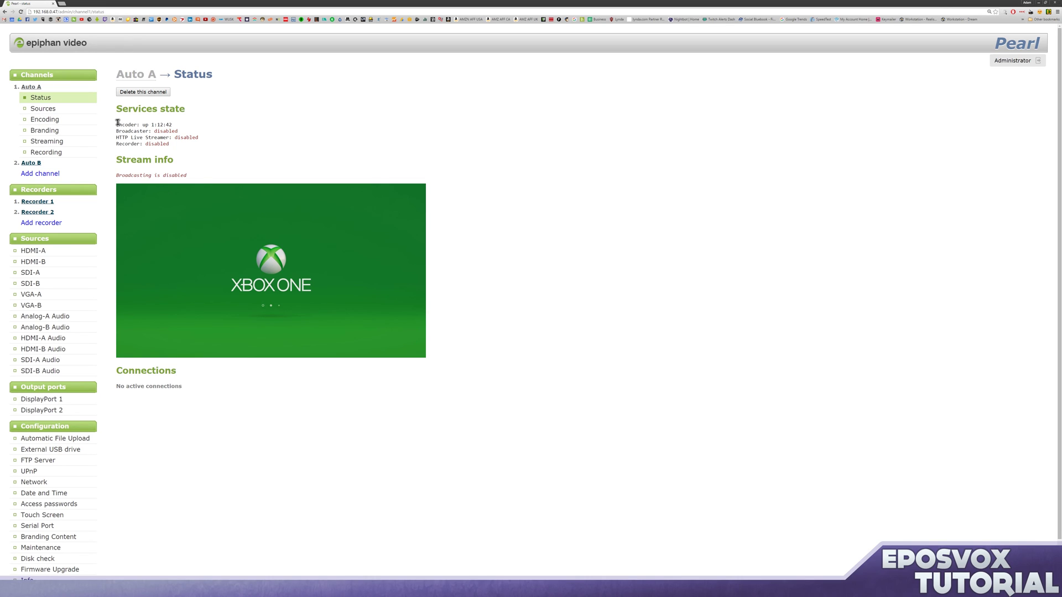
View the Auto B channel's status page, pointing out the channel list, and reload it.
{"action": "left_click", "coordinate": [31, 164]}
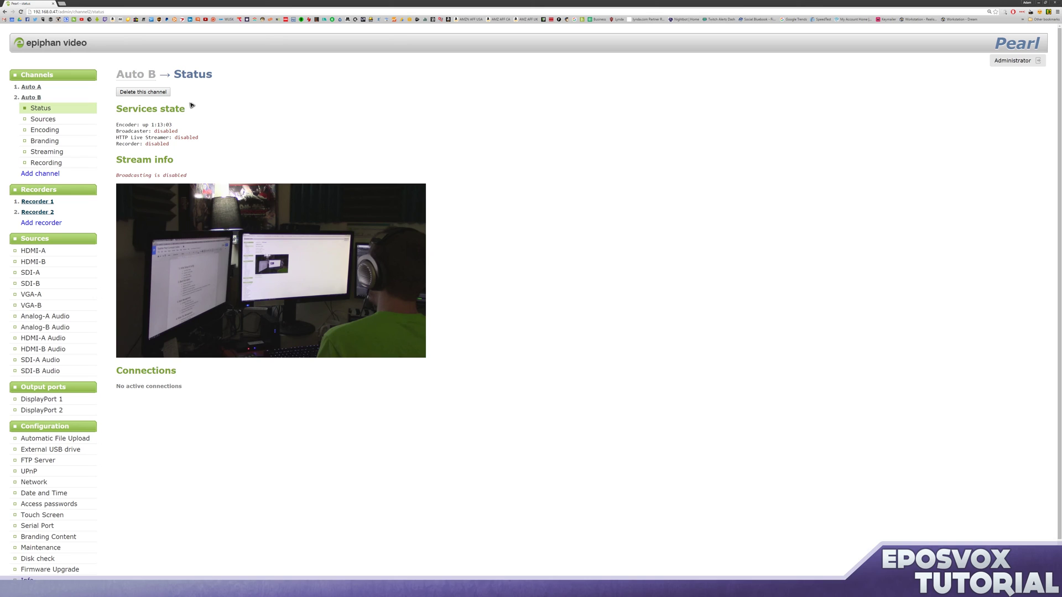
{"action": "left_click_drag", "start_coordinate": [47, 76], "coordinate": [8, 187]}
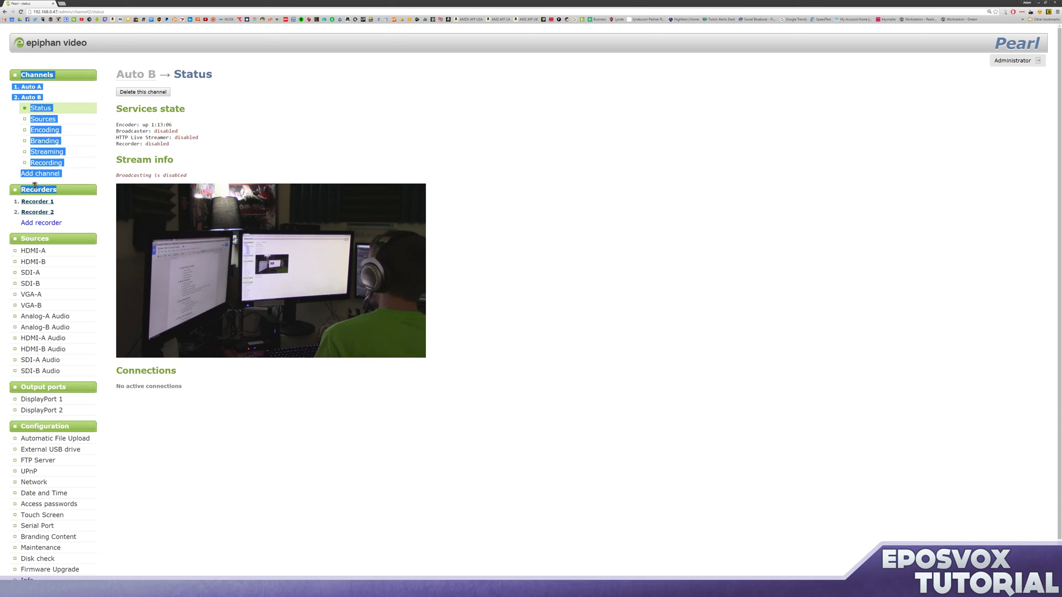
{"action": "left_click", "coordinate": [273, 147]}
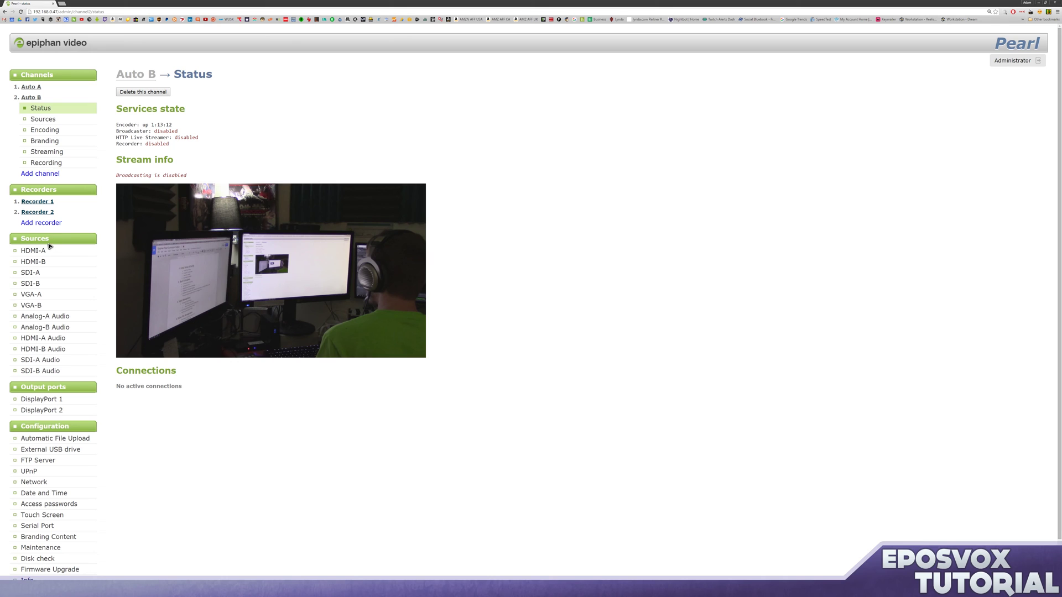
{"action": "left_click", "coordinate": [34, 108]}
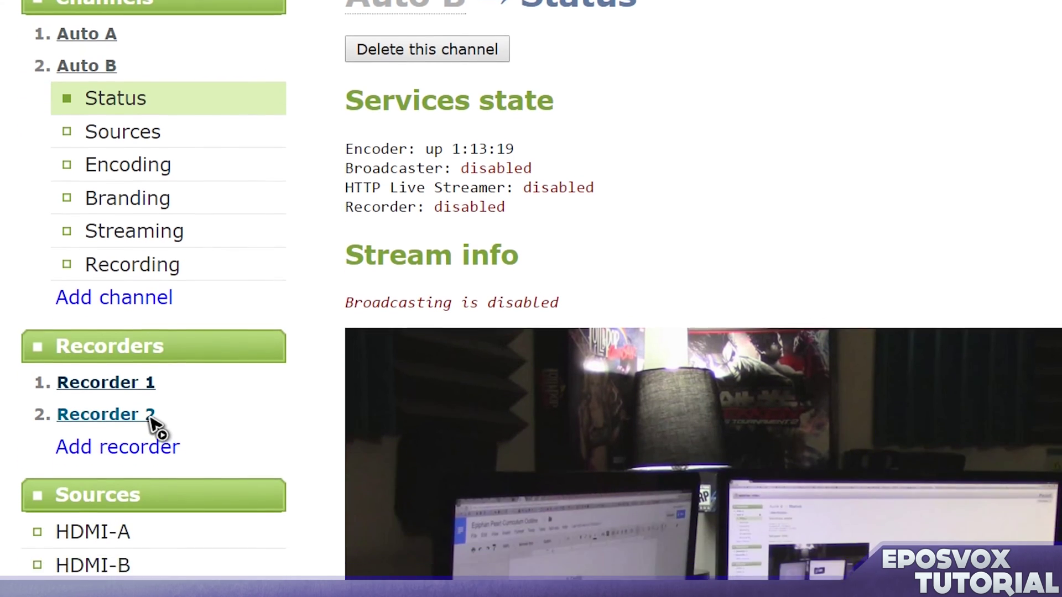
Look through the Recorder 2 page, then the HDMI-A and HDMI-B source settings.
{"action": "left_click", "coordinate": [149, 550]}
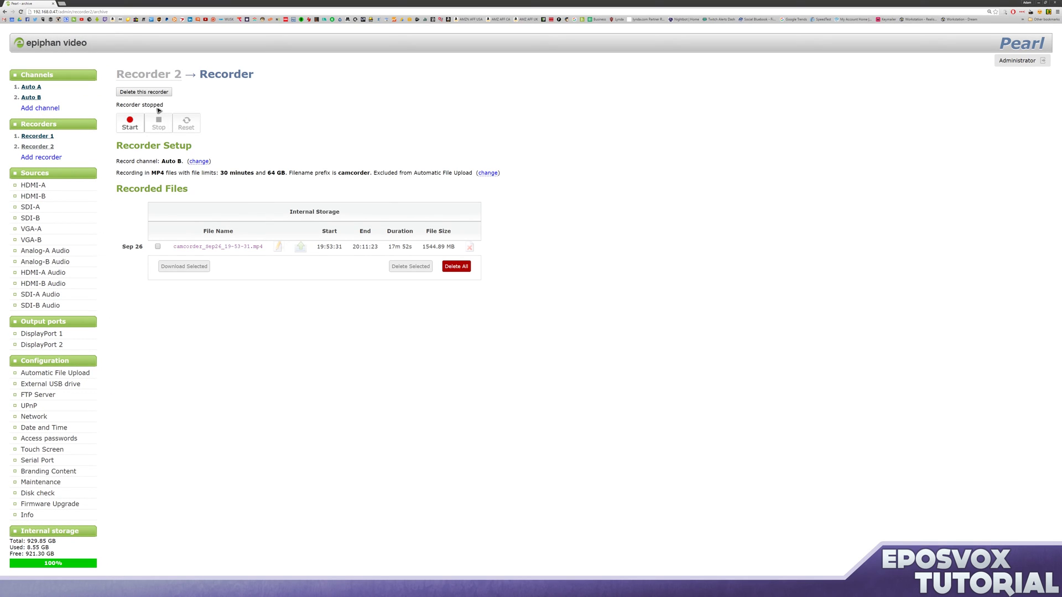
{"action": "left_click", "coordinate": [42, 190]}
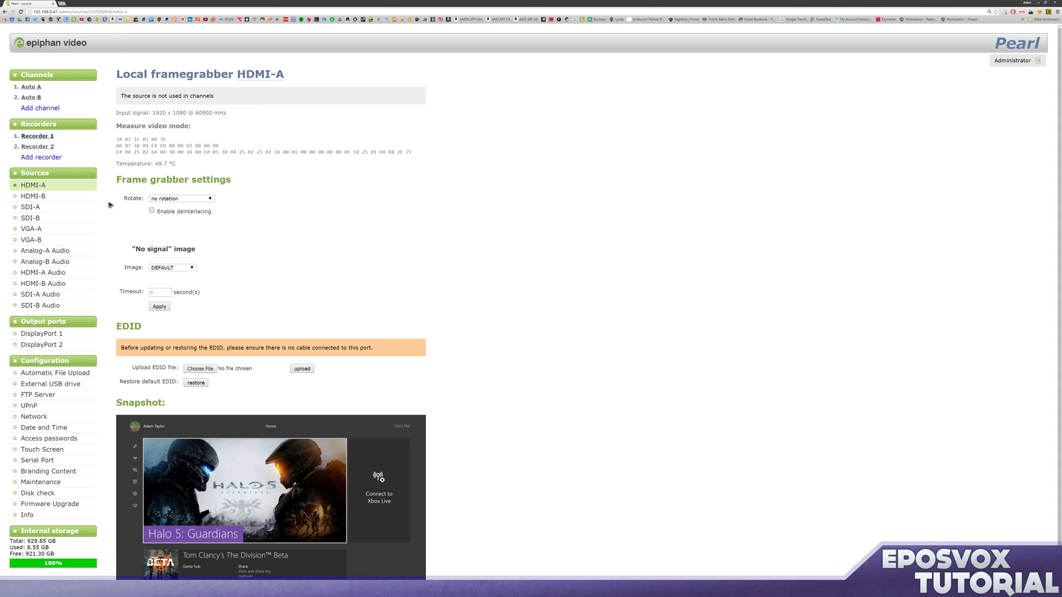
{"action": "left_click", "coordinate": [30, 206]}
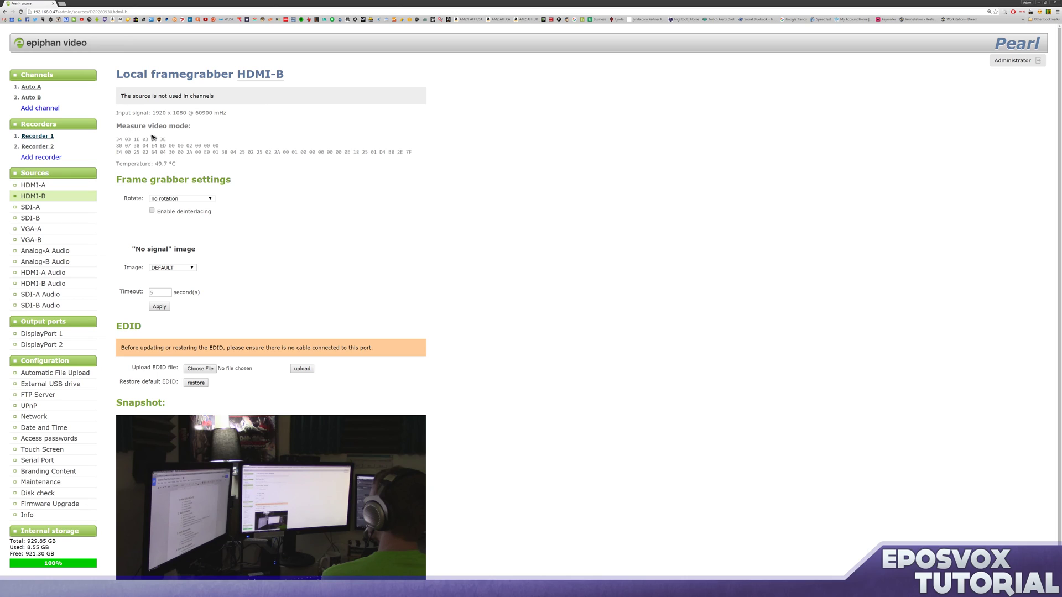
Point out the HDMI-B input signal resolution and keep Rotate at no rotation.
{"action": "left_click_drag", "start_coordinate": [118, 115], "coordinate": [210, 113]}
{"action": "left_click", "coordinate": [158, 113]}
{"action": "left_click", "coordinate": [181, 198]}
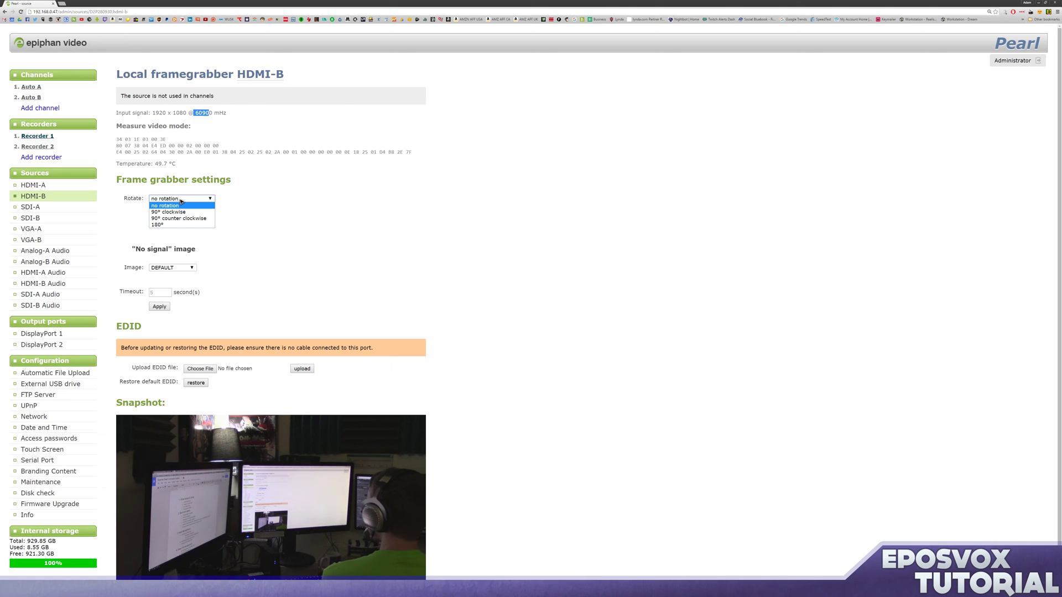
{"action": "left_click", "coordinate": [173, 198]}
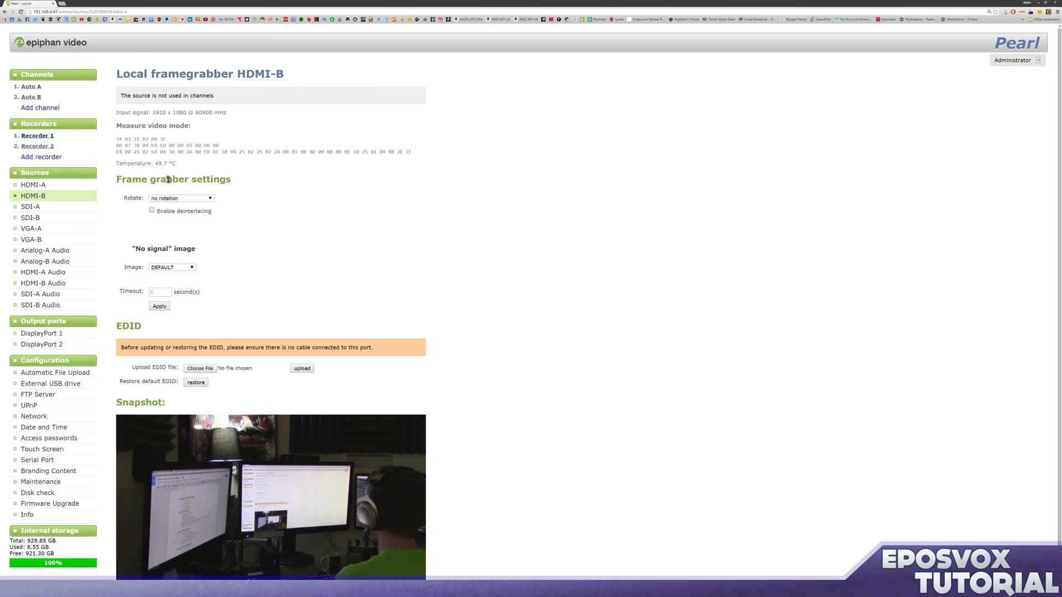
Try rotating HDMI-B 90° counter clockwise, then set it back to no rotation.
{"action": "left_click", "coordinate": [186, 199]}
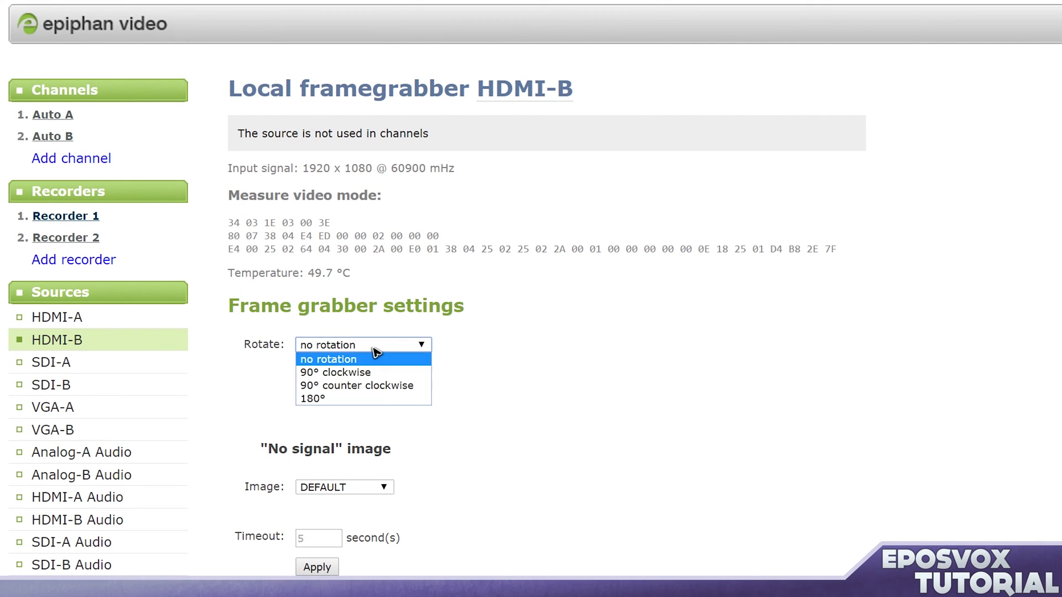
{"action": "left_click", "coordinate": [381, 394]}
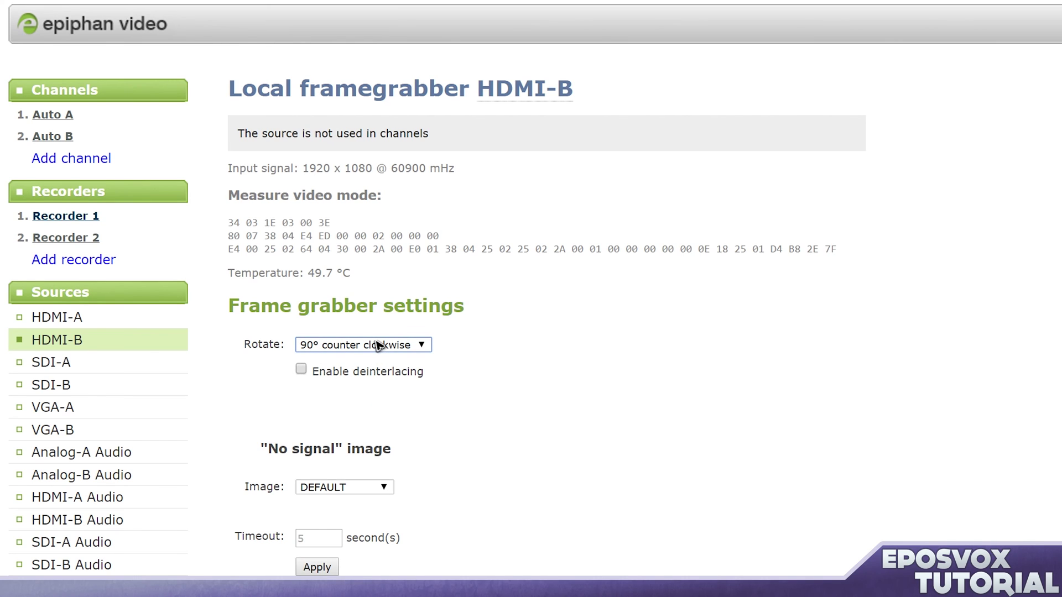
{"action": "scroll", "coordinate": [378, 345], "scroll_direction": "down", "scroll_amount": 1}
{"action": "scroll", "coordinate": [387, 456], "scroll_direction": "down", "scroll_amount": 5}
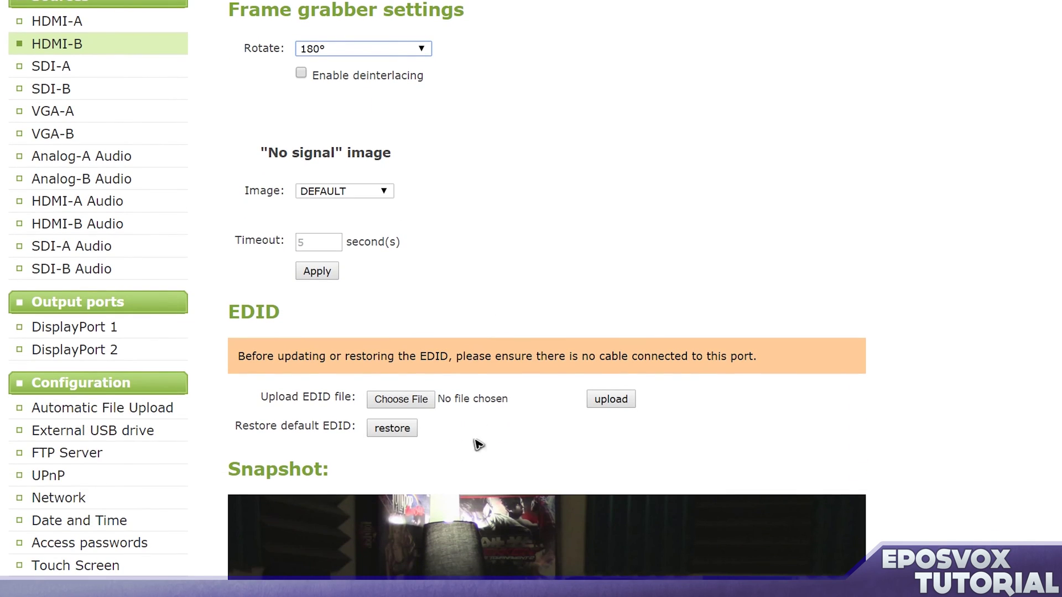
{"action": "left_click", "coordinate": [486, 554]}
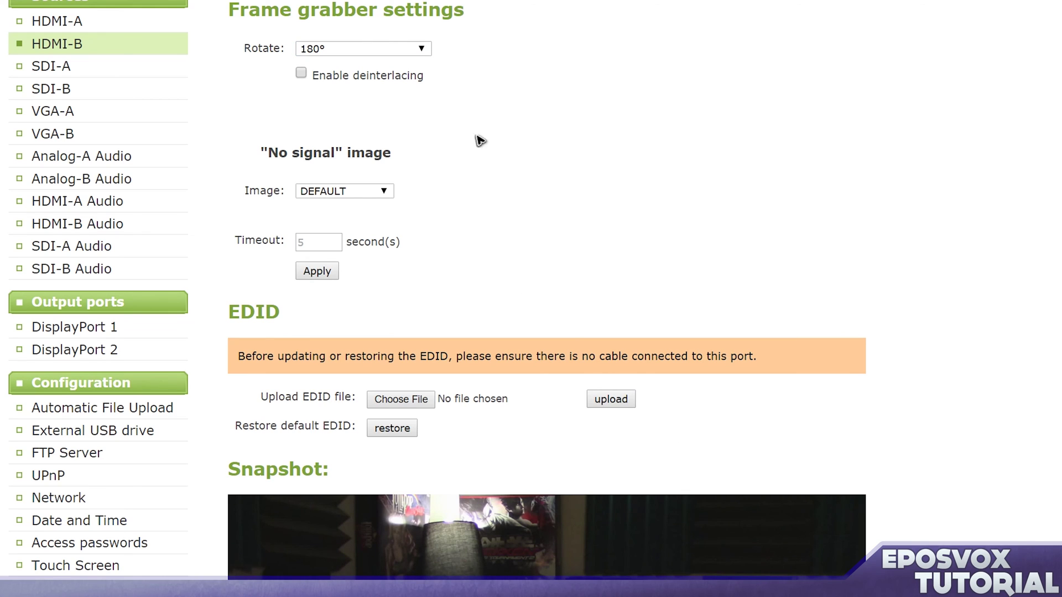
{"action": "left_click", "coordinate": [421, 51]}
{"action": "left_click", "coordinate": [346, 65]}
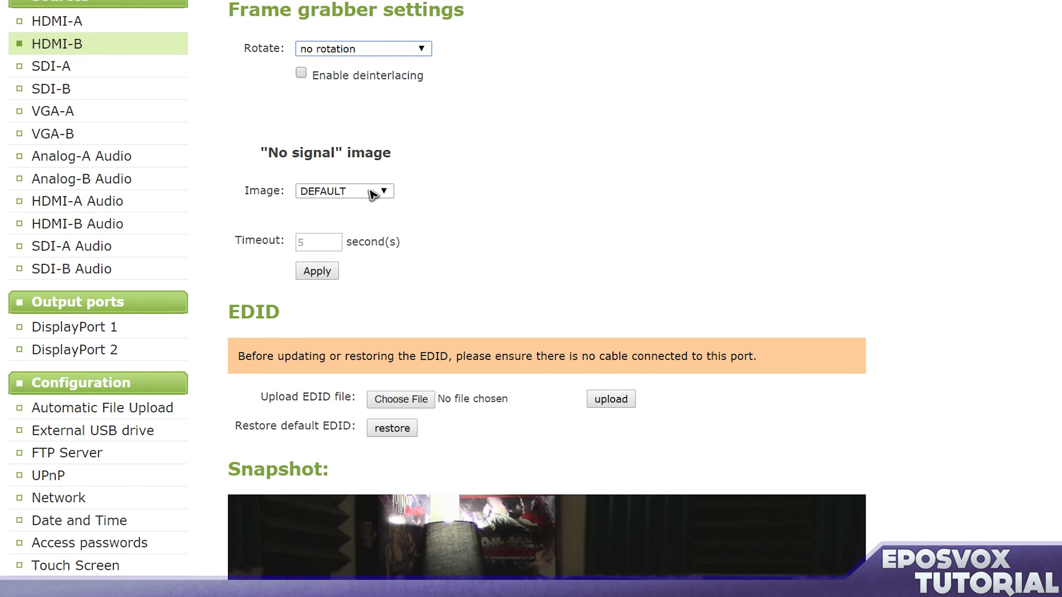
{"action": "left_click", "coordinate": [408, 164]}
Check the no-signal Image options for HDMI-B, leaving it at DEFAULT.
{"action": "left_click", "coordinate": [392, 191]}
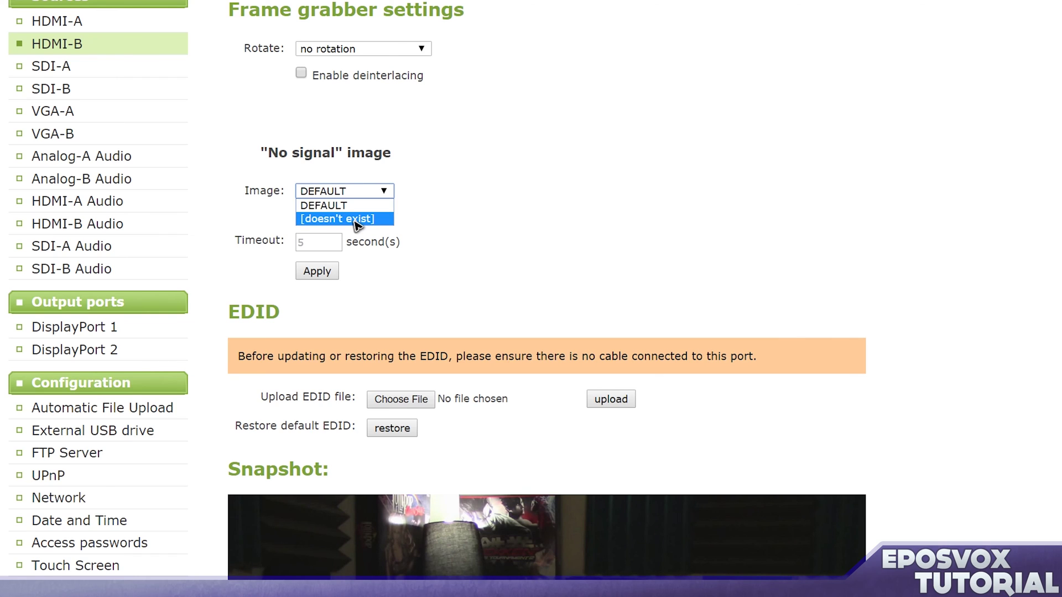
{"action": "left_click", "coordinate": [374, 242]}
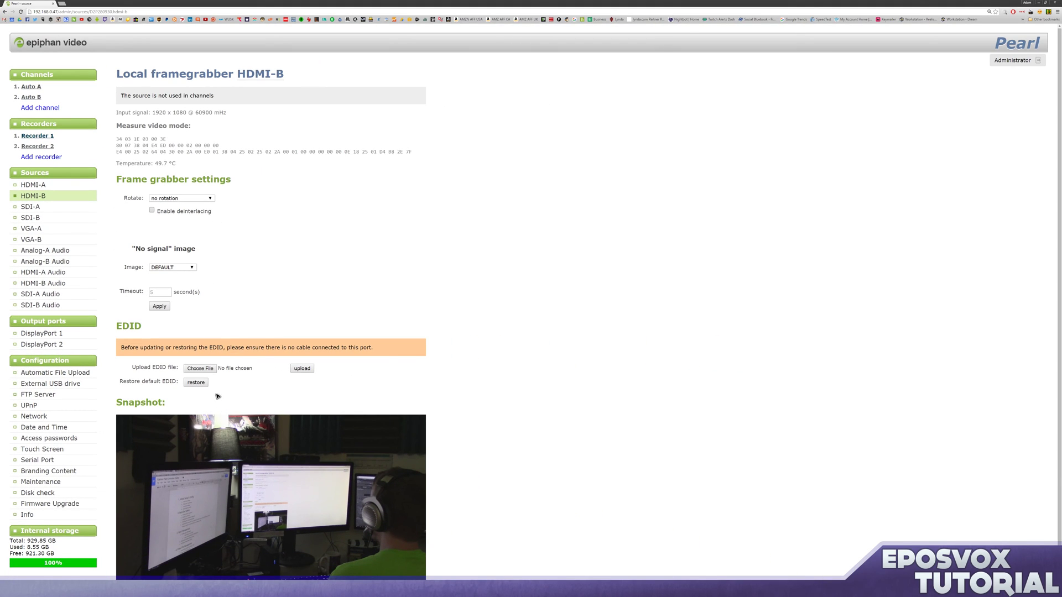
{"action": "left_click", "coordinate": [182, 267]}
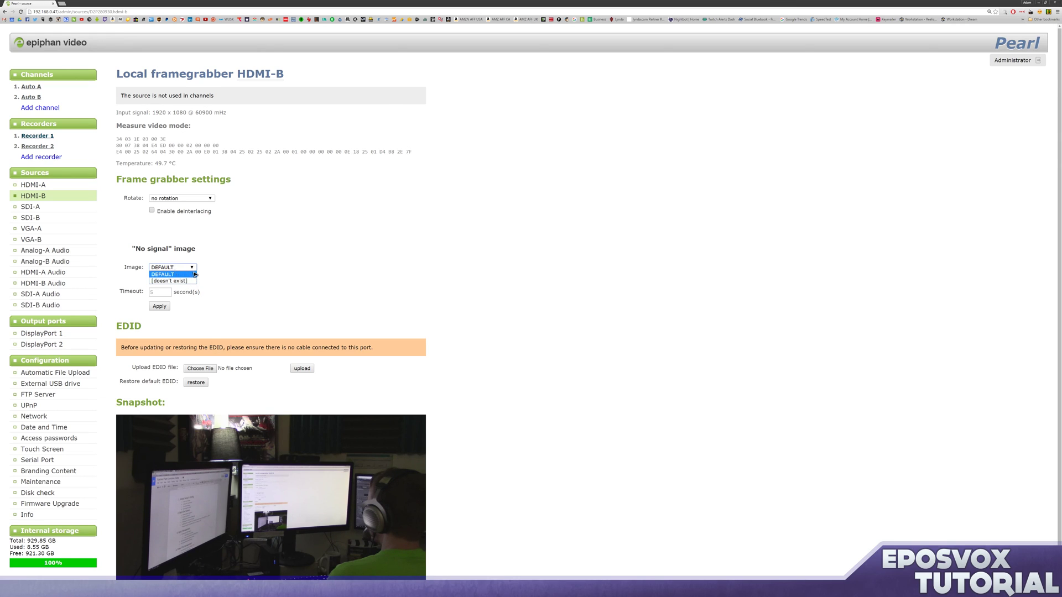
{"action": "left_click", "coordinate": [177, 274]}
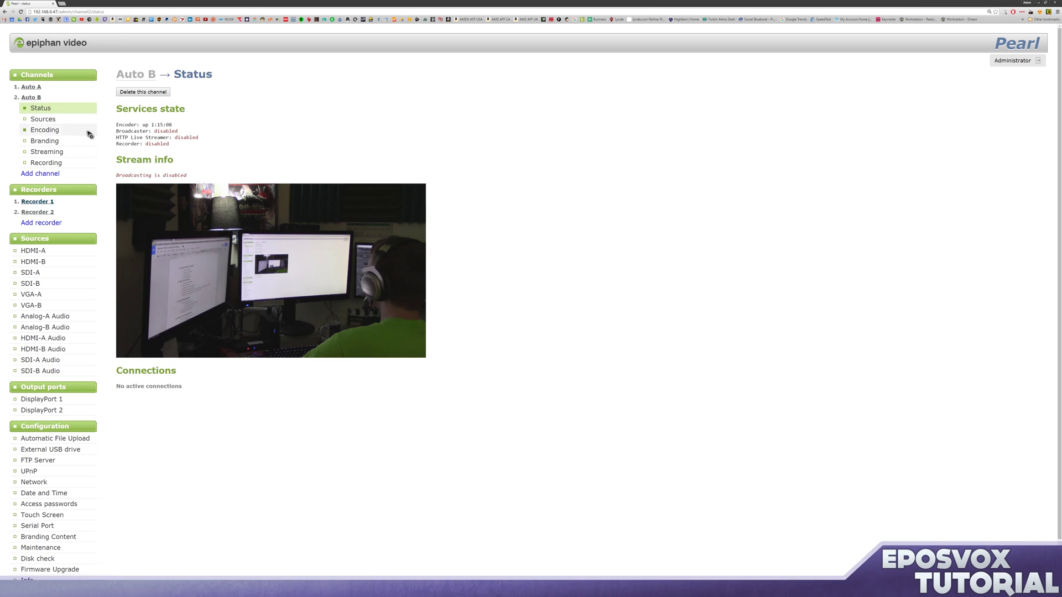
Scroll through Auto B's Sources layout page, then move on to its Encoding settings.
{"action": "left_click", "coordinate": [54, 120]}
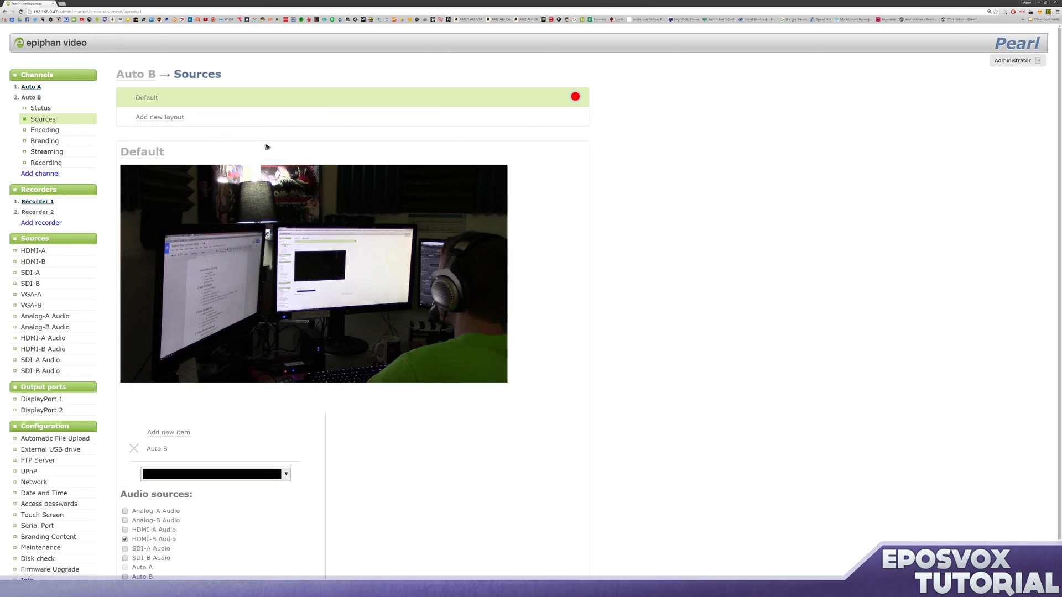
{"action": "scroll", "coordinate": [378, 413], "scroll_direction": "down", "scroll_amount": 1}
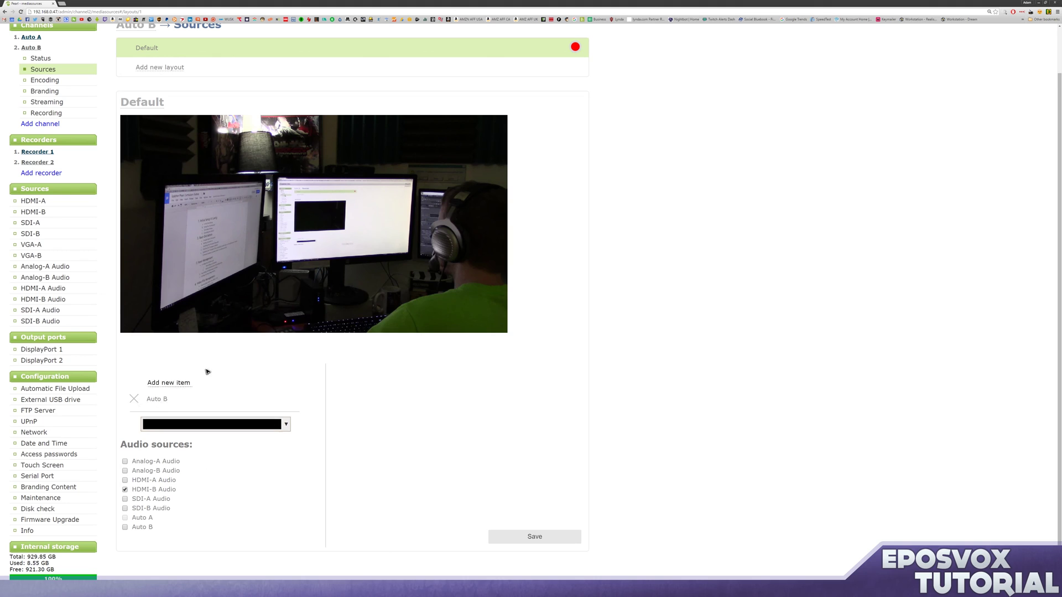
{"action": "scroll", "coordinate": [166, 277], "scroll_direction": "up", "scroll_amount": 1}
{"action": "left_click", "coordinate": [47, 110]}
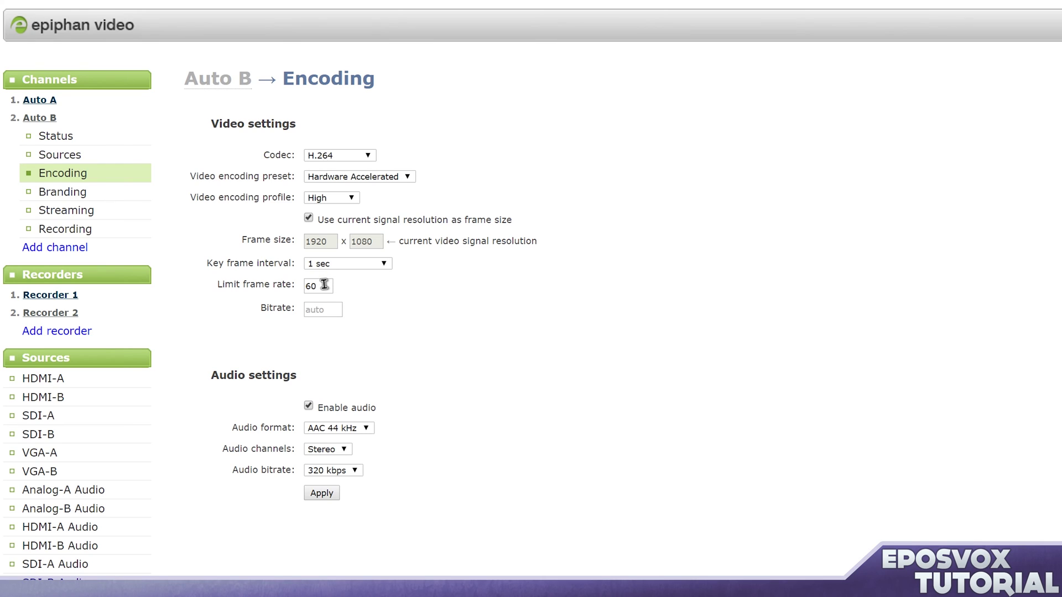
Clear the 60 frame rate limit and inspect the suggested video bitrate values.
{"action": "left_click", "coordinate": [324, 285]}
{"action": "key", "text": "BackSpace"}
{"action": "key", "text": "BackSpace"}
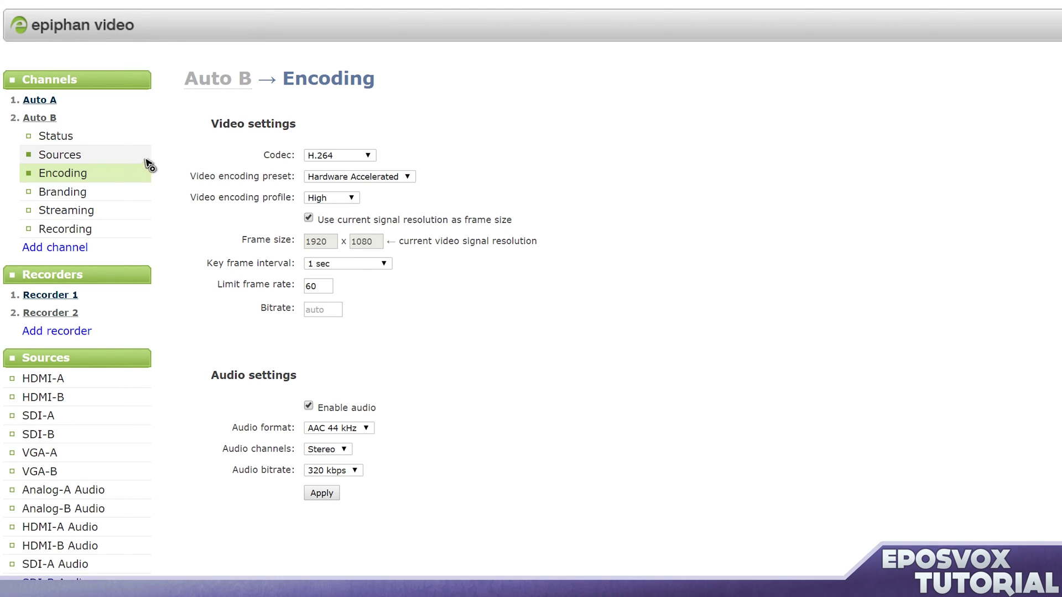
{"action": "left_click", "coordinate": [323, 306]}
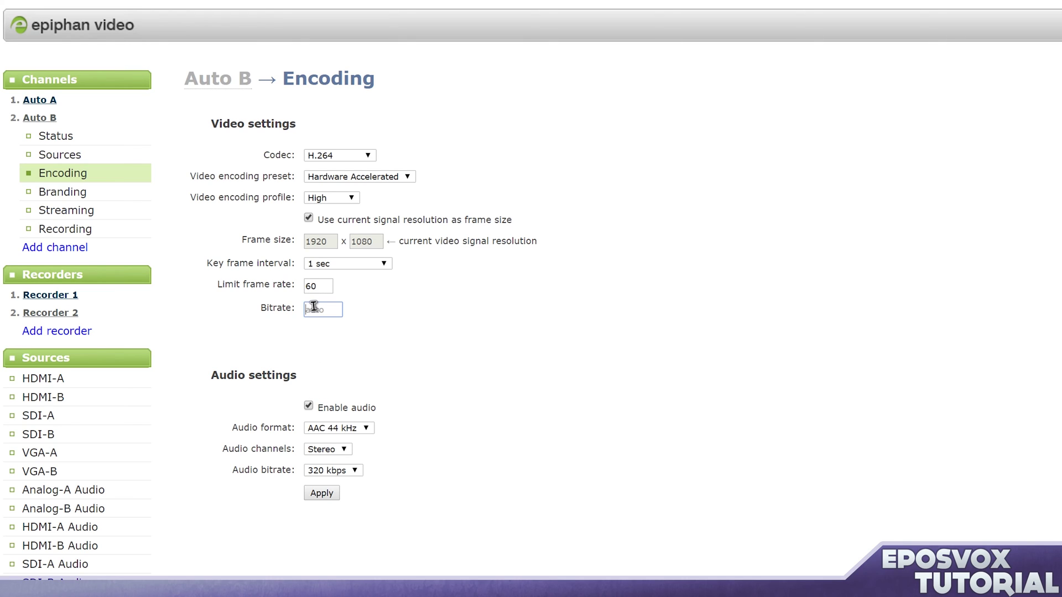
{"action": "left_click", "coordinate": [314, 309]}
{"action": "left_click", "coordinate": [346, 303]}
{"action": "left_click", "coordinate": [329, 310]}
Review the audio bitrate and format options, keeping AAC 44 kHz unchanged.
{"action": "left_click", "coordinate": [352, 470]}
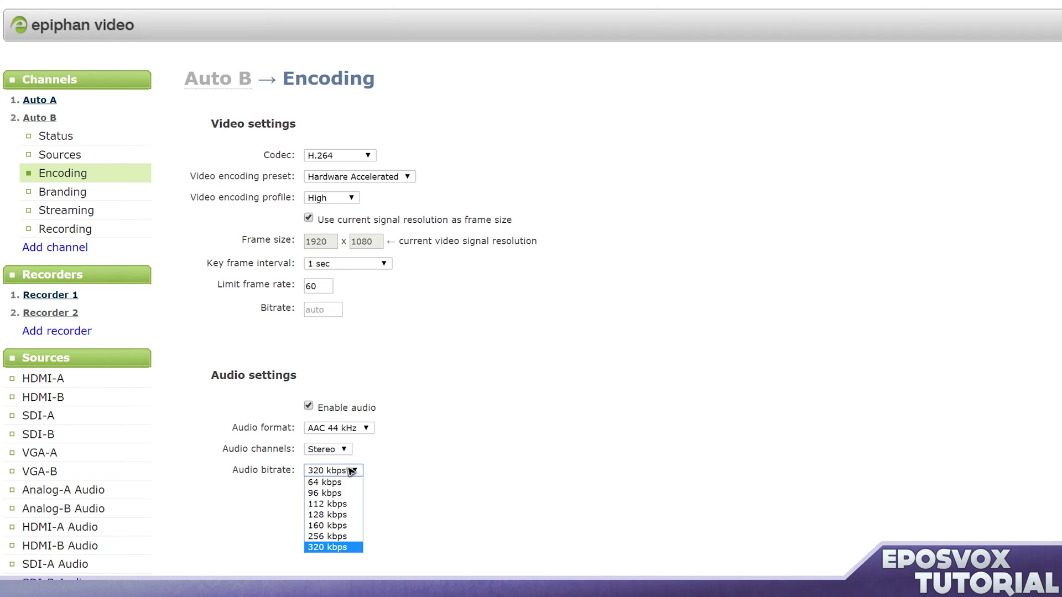
{"action": "left_click", "coordinate": [366, 428]}
{"action": "key", "text": "Escape"}
{"action": "left_click", "coordinate": [354, 471]}
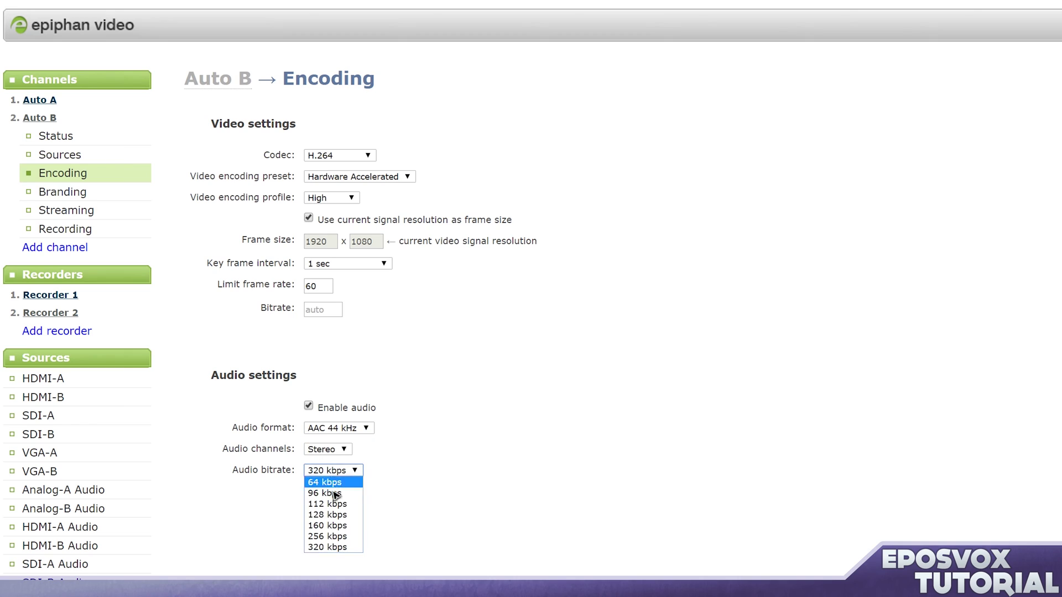
{"action": "left_click", "coordinate": [362, 428]}
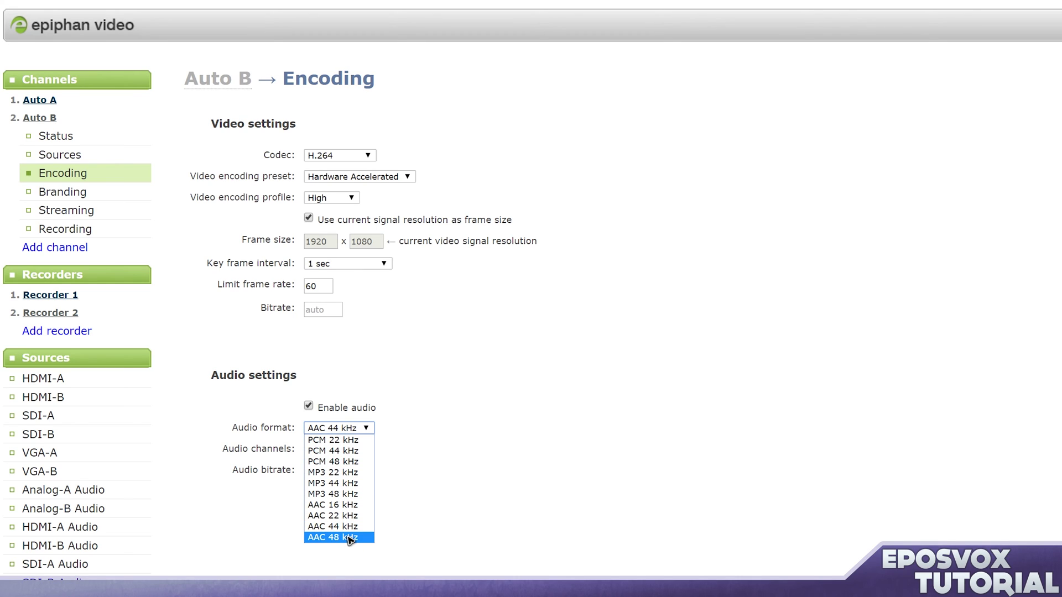
{"action": "key", "text": "Escape"}
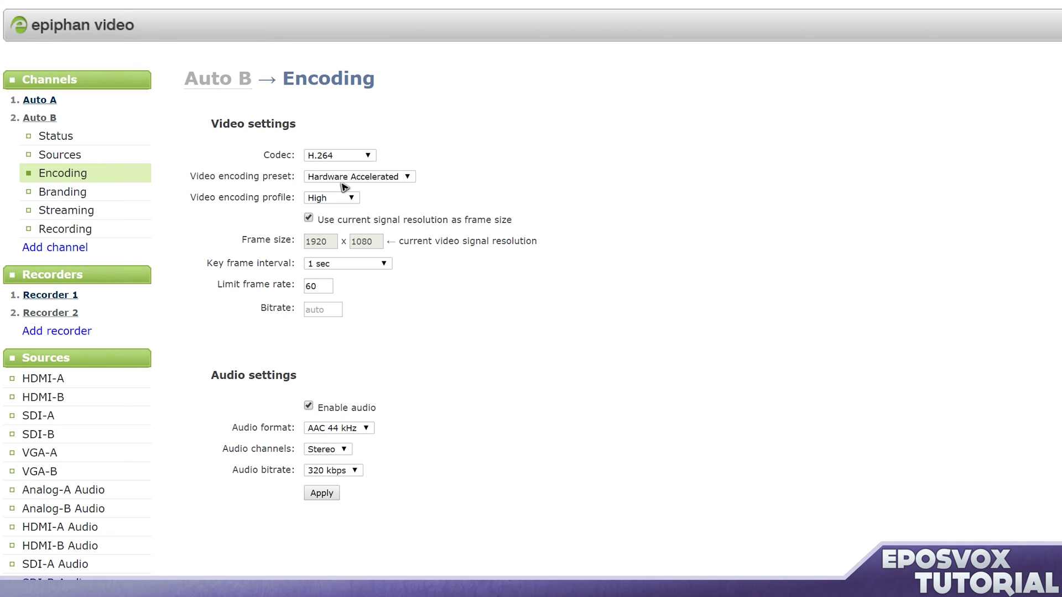
Keep H.264 with hardware-accelerated preset, set key frame interval to 2 sec, and apply.
{"action": "left_click", "coordinate": [348, 156]}
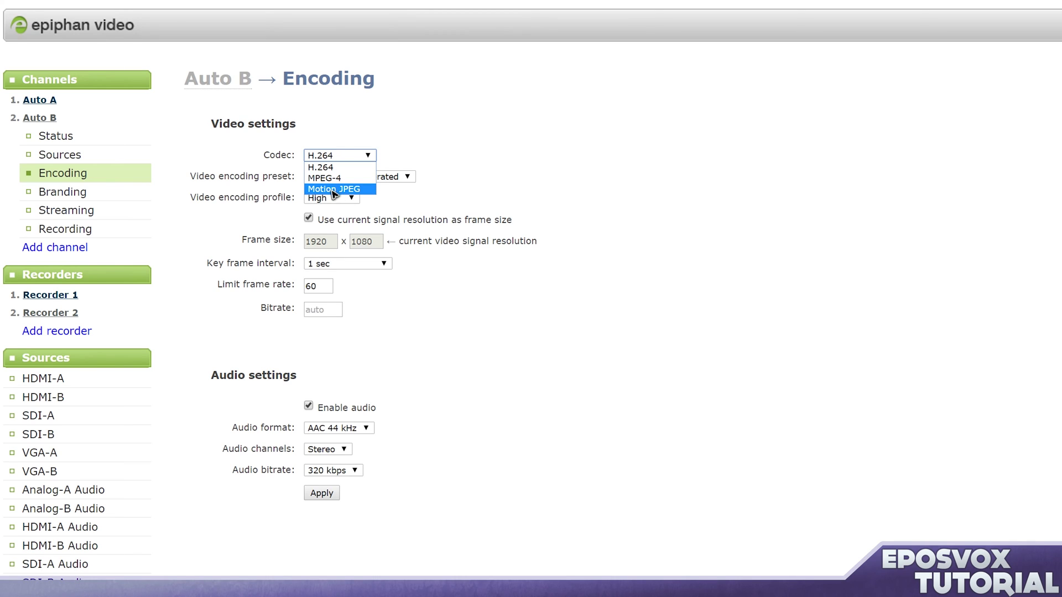
{"action": "left_click", "coordinate": [362, 150]}
{"action": "left_click", "coordinate": [368, 177]}
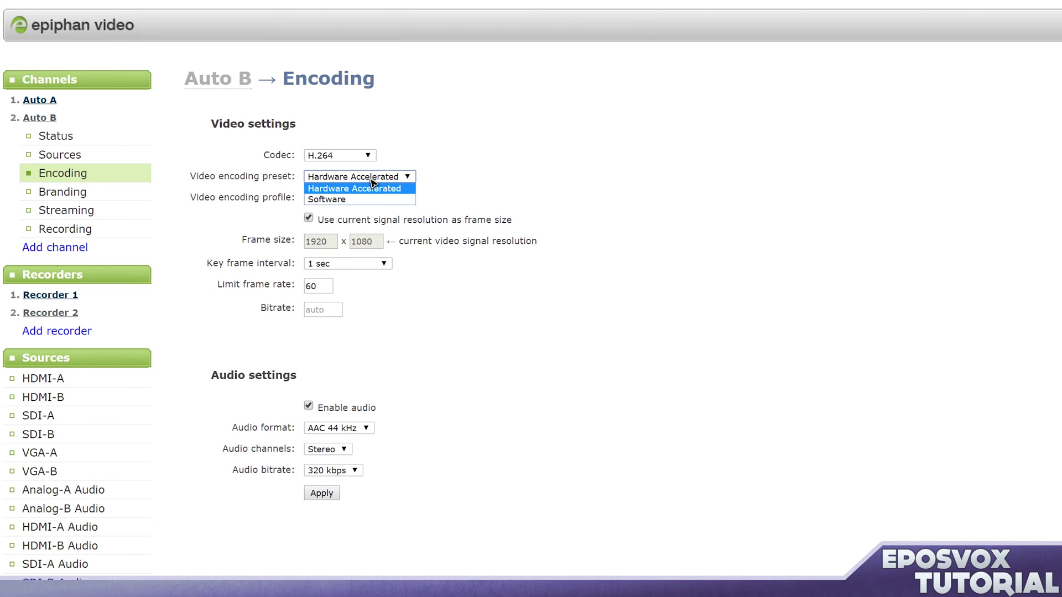
{"action": "left_click", "coordinate": [372, 188]}
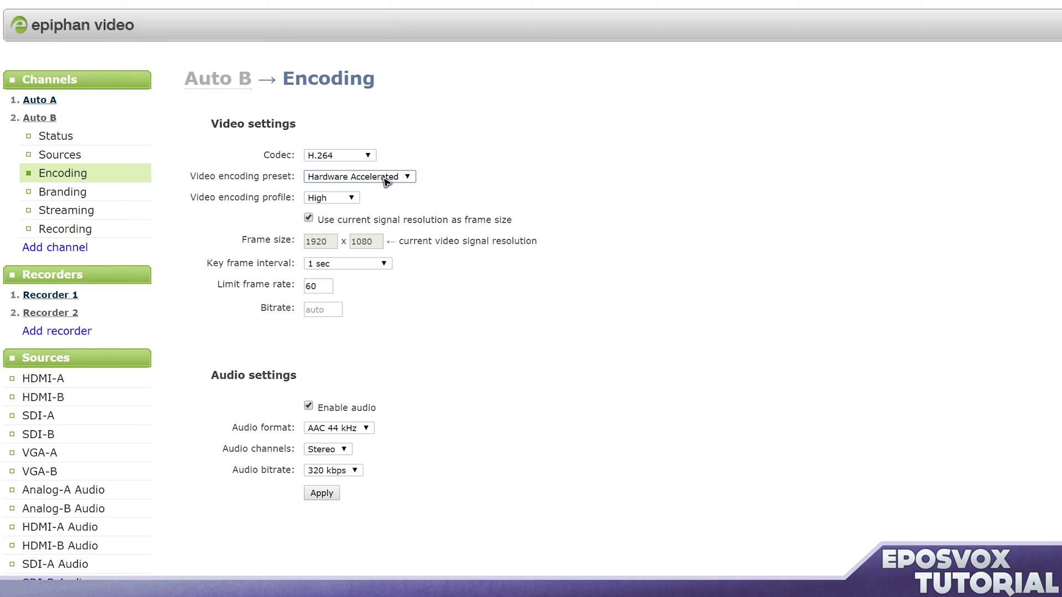
{"action": "left_click", "coordinate": [439, 408]}
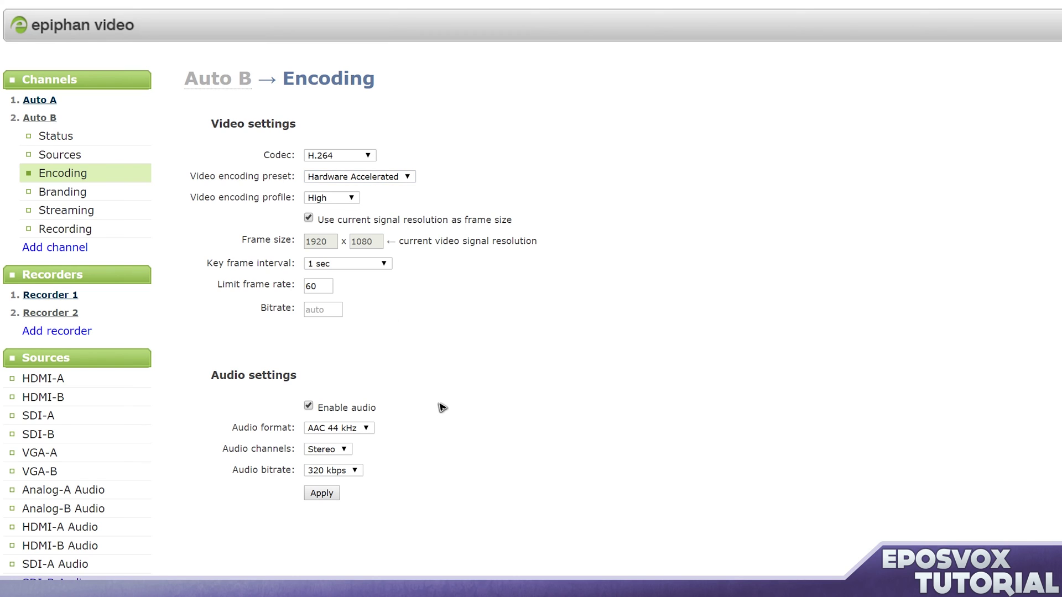
{"action": "left_click", "coordinate": [327, 264]}
{"action": "left_click", "coordinate": [327, 308]}
{"action": "left_click", "coordinate": [332, 494]}
Look over Auto B's Title and Author branding fields, then its streaming and recording pages.
{"action": "left_click", "coordinate": [81, 198]}
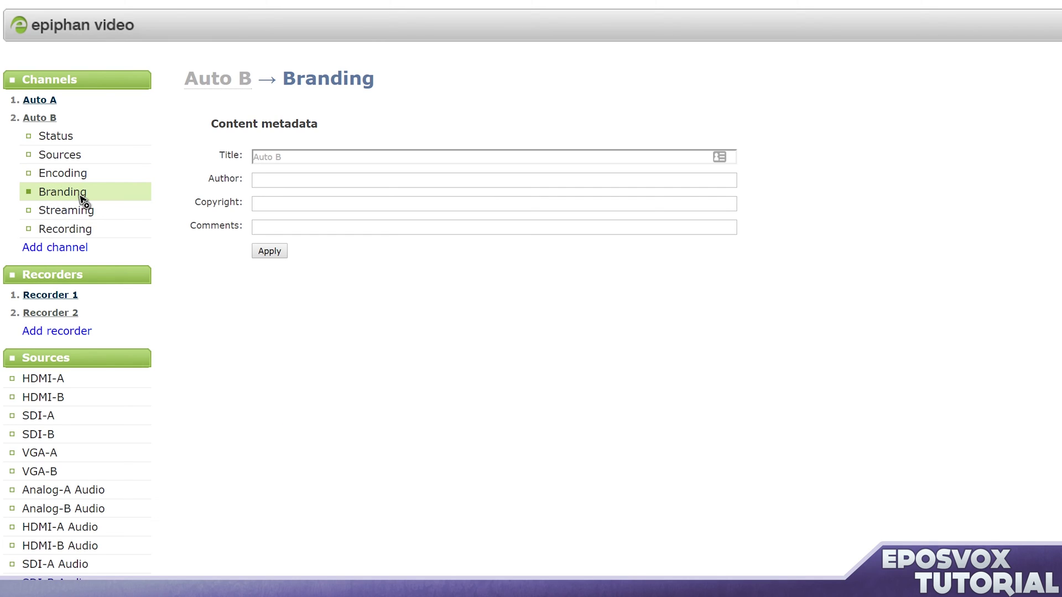
{"action": "left_click", "coordinate": [276, 183]}
{"action": "left_click", "coordinate": [269, 157]}
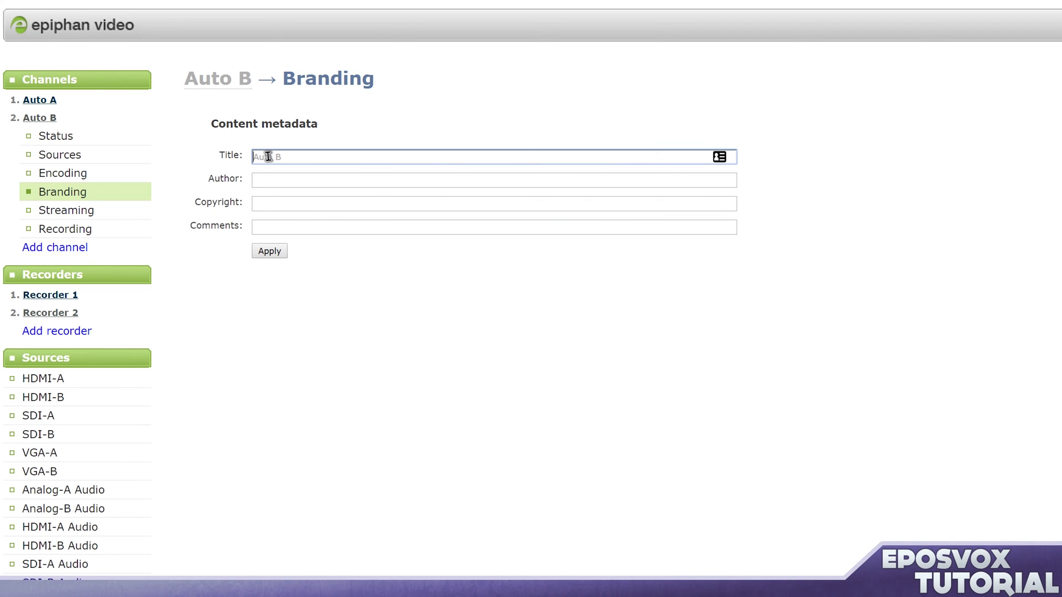
{"action": "left_click", "coordinate": [271, 180]}
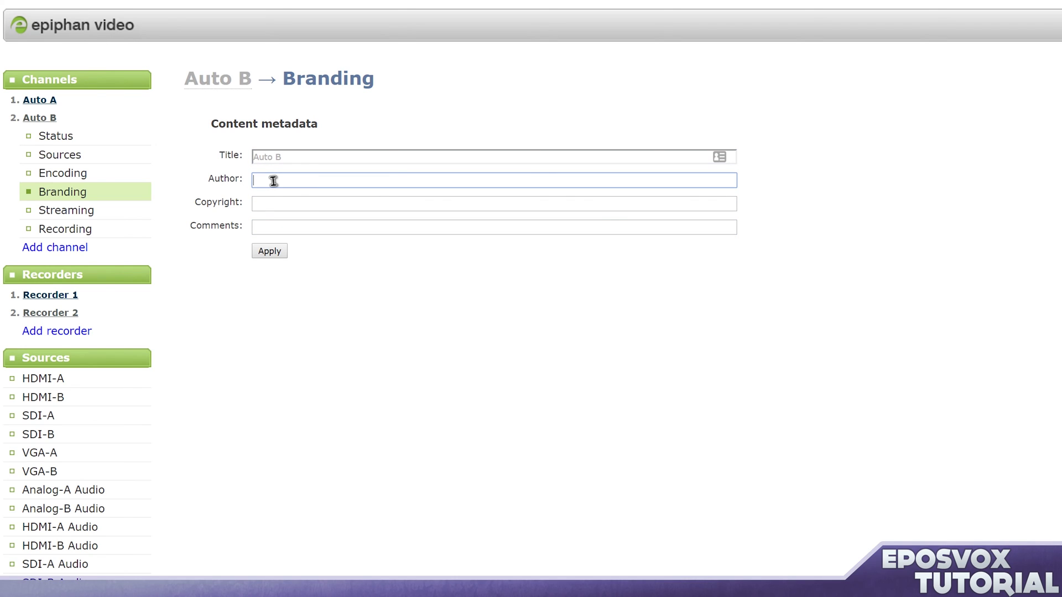
{"action": "left_click", "coordinate": [92, 214]}
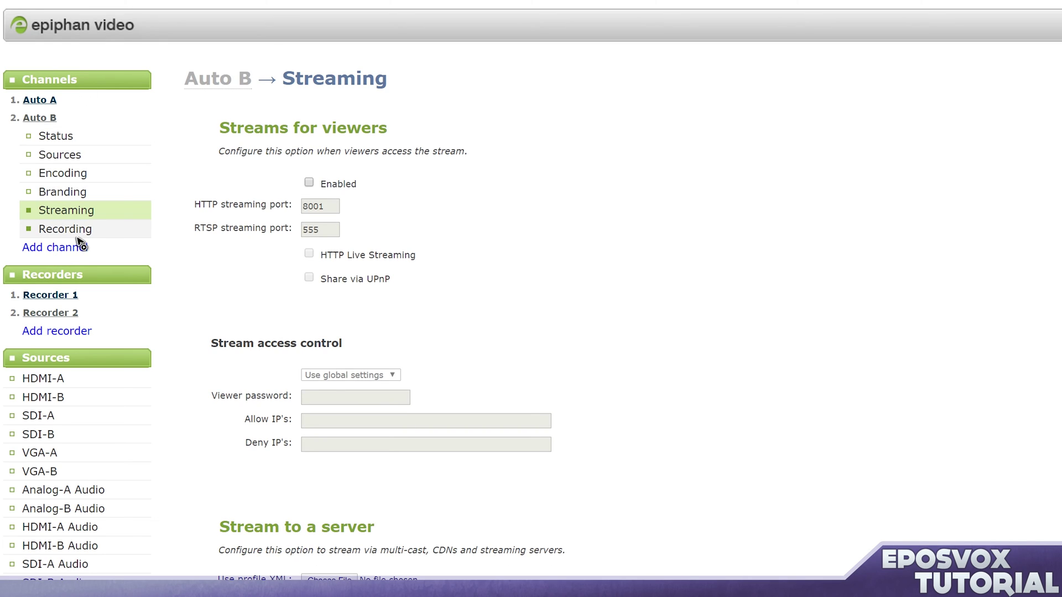
{"action": "left_click", "coordinate": [77, 234]}
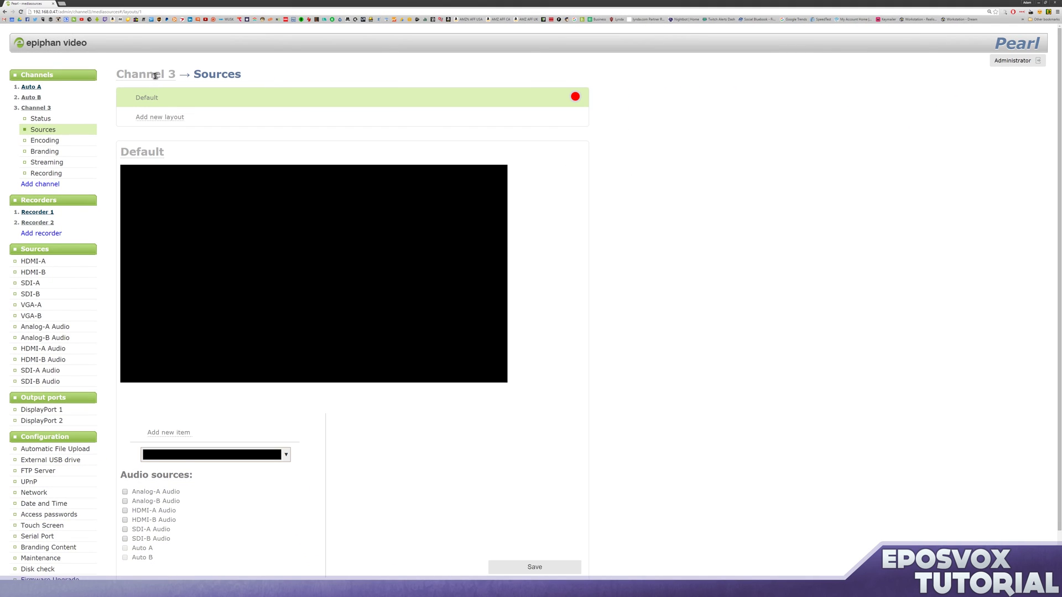
Rename Channel 3 to Camcorder.
{"action": "left_click", "coordinate": [248, 82]}
{"action": "key", "text": "ctrl+a"}
{"action": "type", "text": "Camer"}
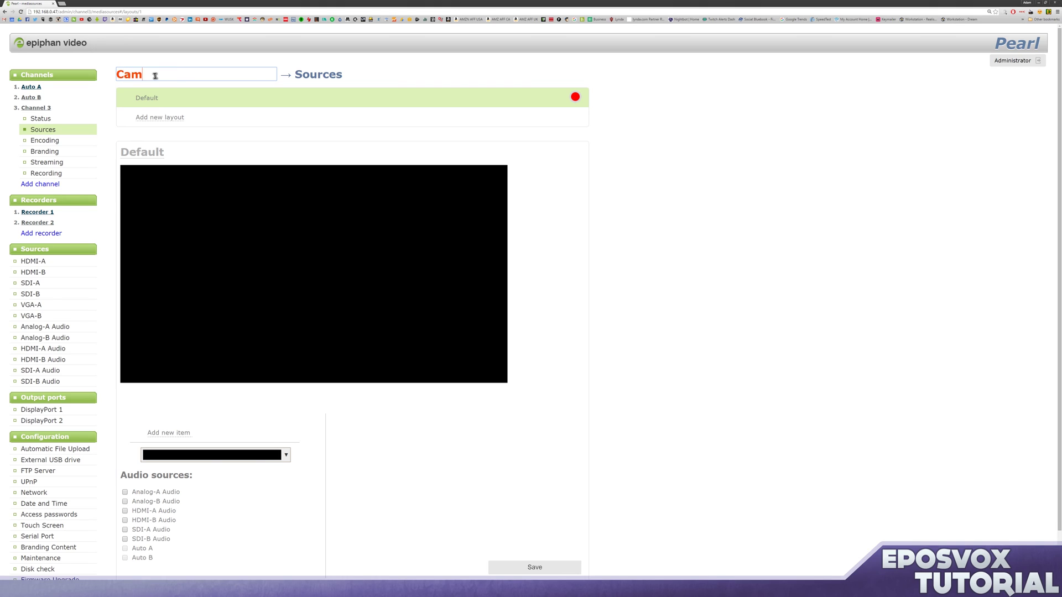
{"action": "key", "text": "BackSpace"}
{"action": "key", "text": "BackSpace"}
{"action": "type", "text": "corder"}
{"action": "key", "text": "Return"}
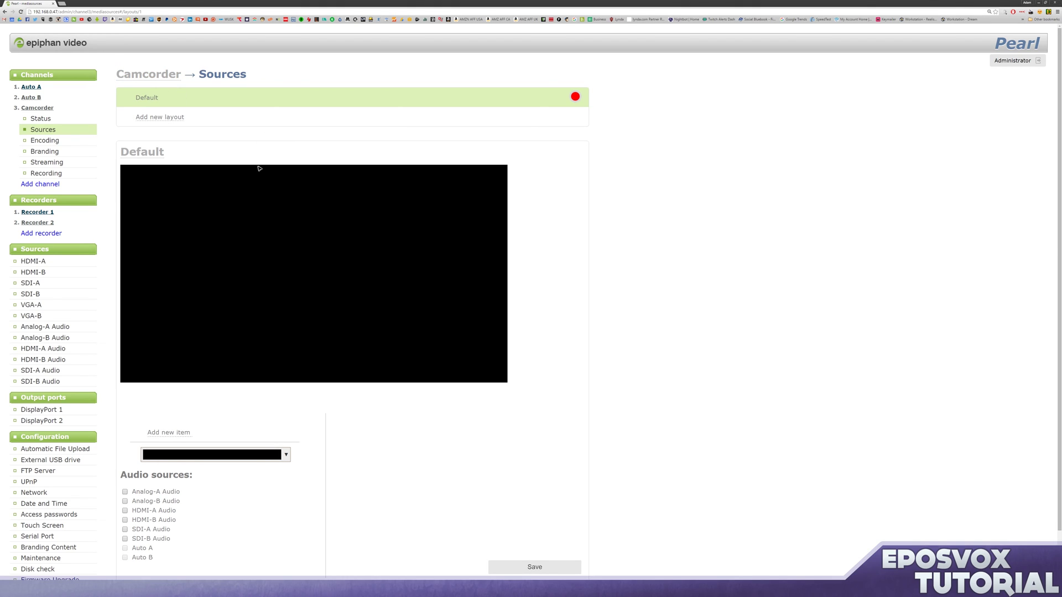
Add a new Video Source item to the Default layout.
{"action": "right_click", "coordinate": [373, 421]}
{"action": "scroll", "coordinate": [349, 414], "scroll_direction": "down", "scroll_amount": 1}
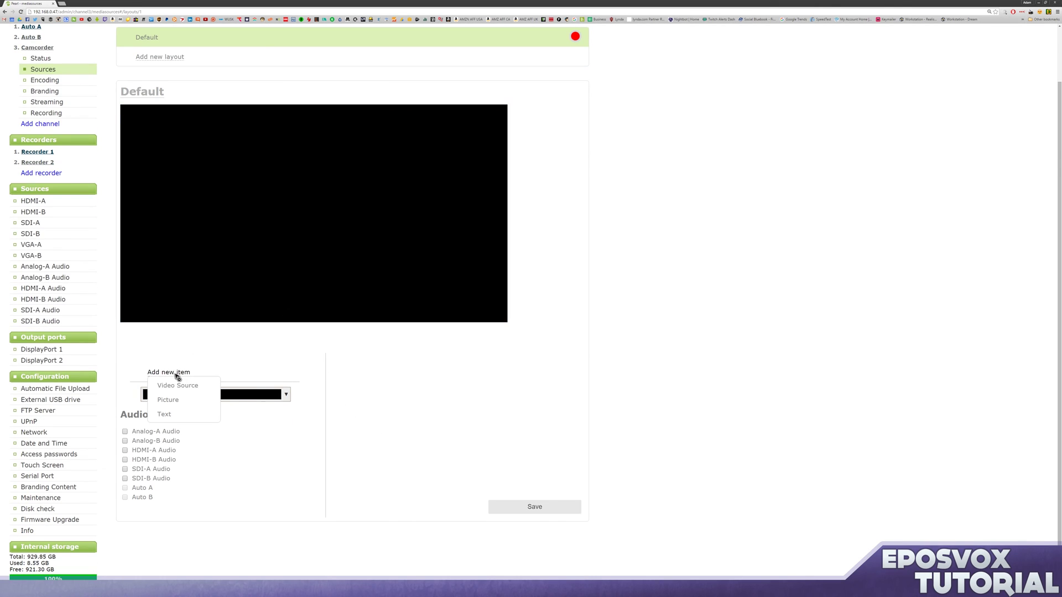
{"action": "mouse_move", "coordinate": [177, 376]}
{"action": "left_click", "coordinate": [180, 386]}
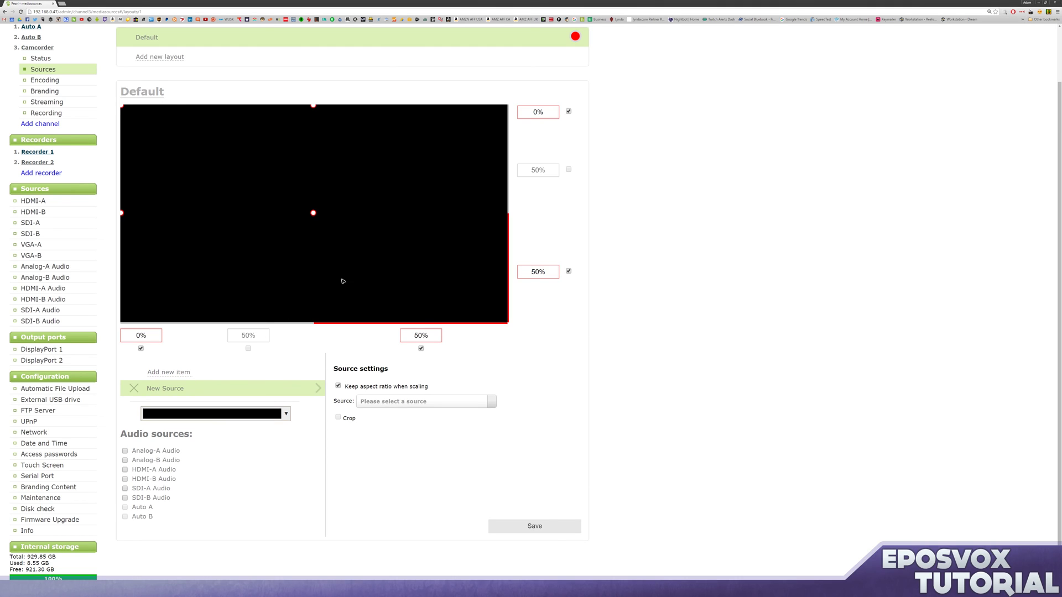
Choose HDMI-B as the new layout item's video source.
{"action": "left_click", "coordinate": [182, 391]}
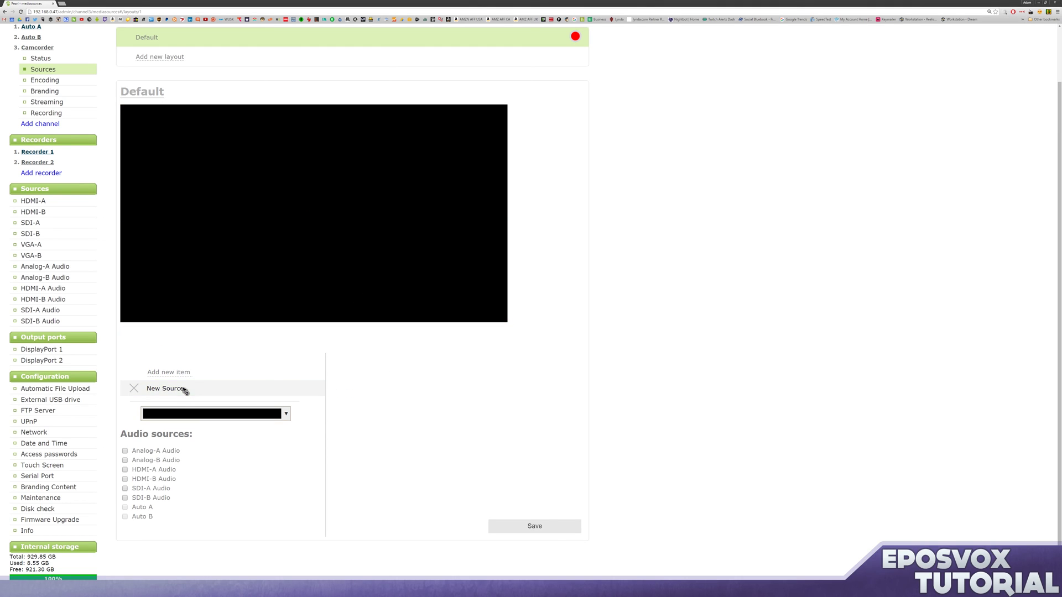
{"action": "left_click", "coordinate": [383, 255]}
{"action": "left_click", "coordinate": [407, 399]}
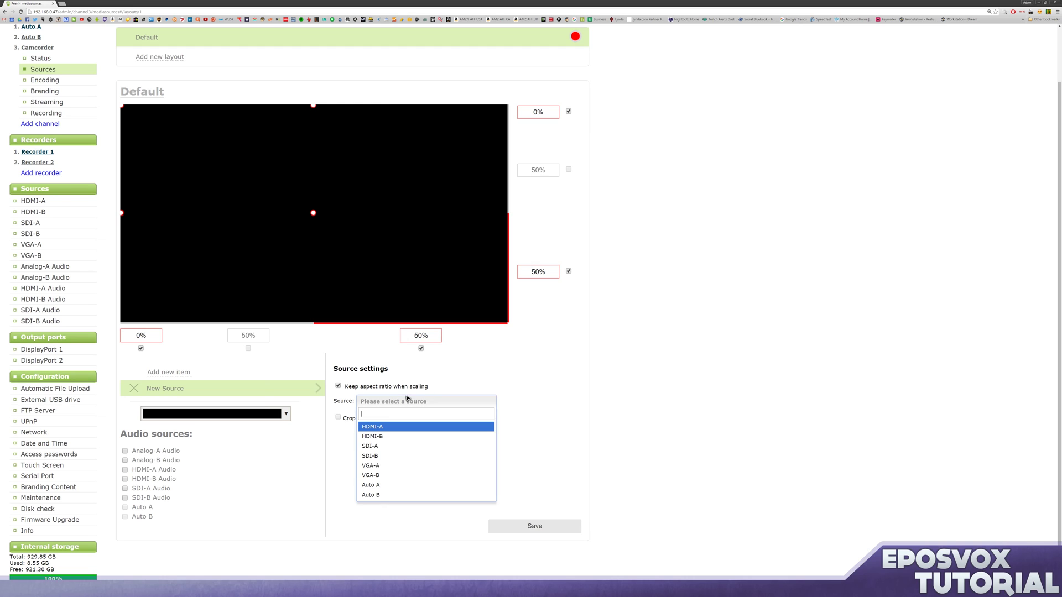
{"action": "left_click", "coordinate": [405, 437]}
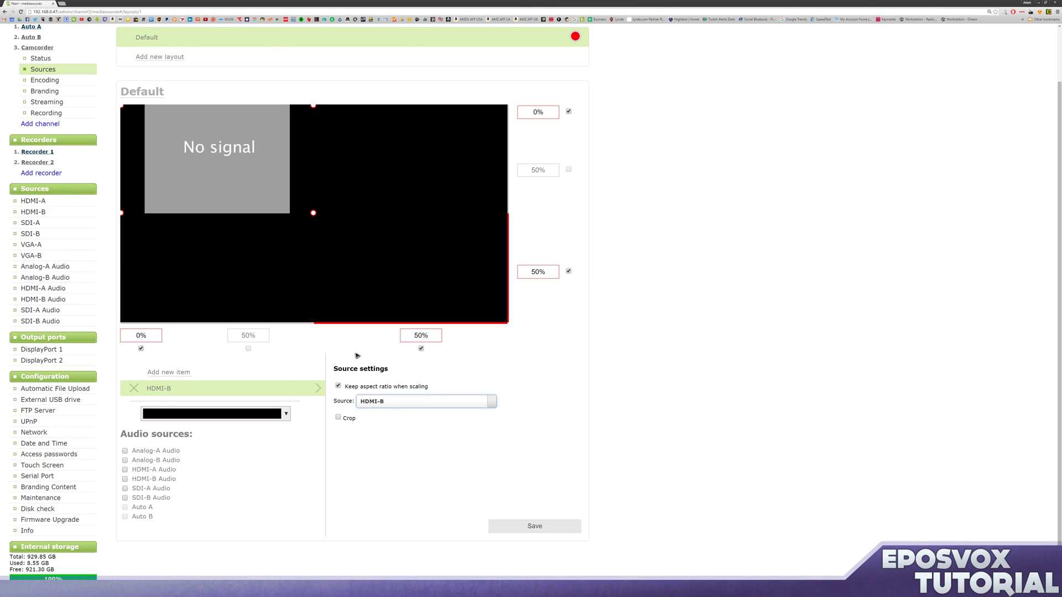
Stretch HDMI-B to fill the frame, enable HDMI-A and HDMI-B audio, and save.
{"action": "left_click", "coordinate": [126, 480]}
{"action": "left_click_drag", "start_coordinate": [313, 213], "coordinate": [506, 322]}
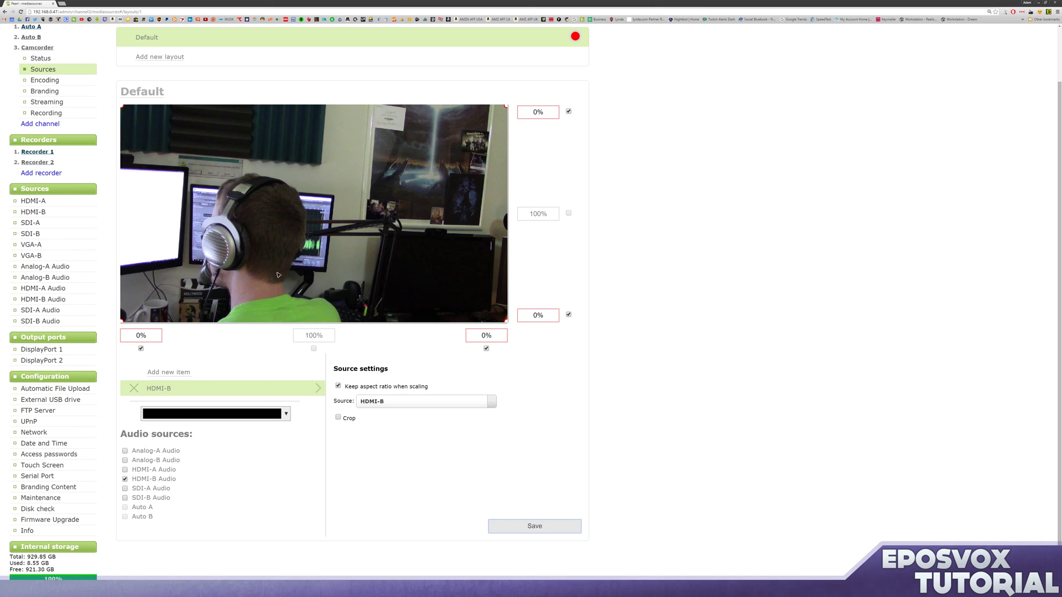
{"action": "left_click", "coordinate": [125, 451]}
{"action": "left_click", "coordinate": [516, 527]}
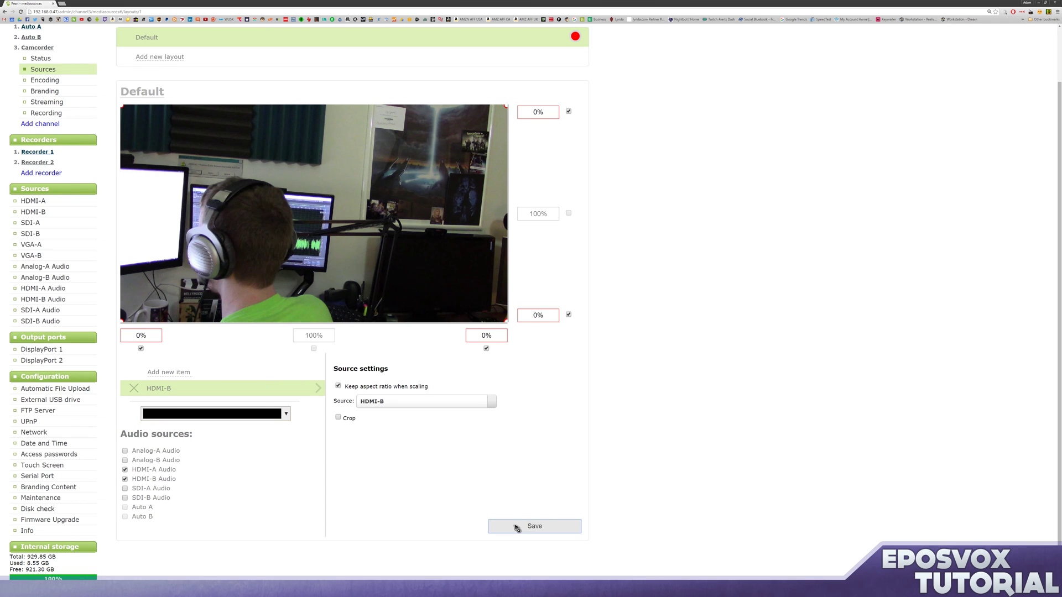
{"action": "scroll", "coordinate": [299, 338], "scroll_direction": "up", "scroll_amount": 1}
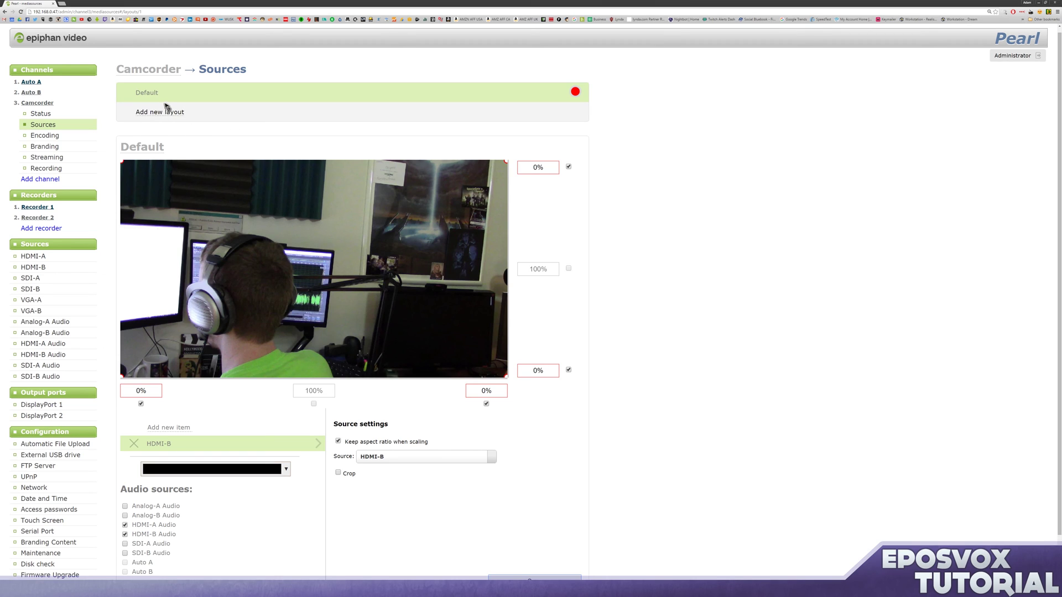
On Camcorder's Encoding page, replace the 30 fps limit with 60, choose 2 sec key frames, and apply.
{"action": "left_click", "coordinate": [43, 135]}
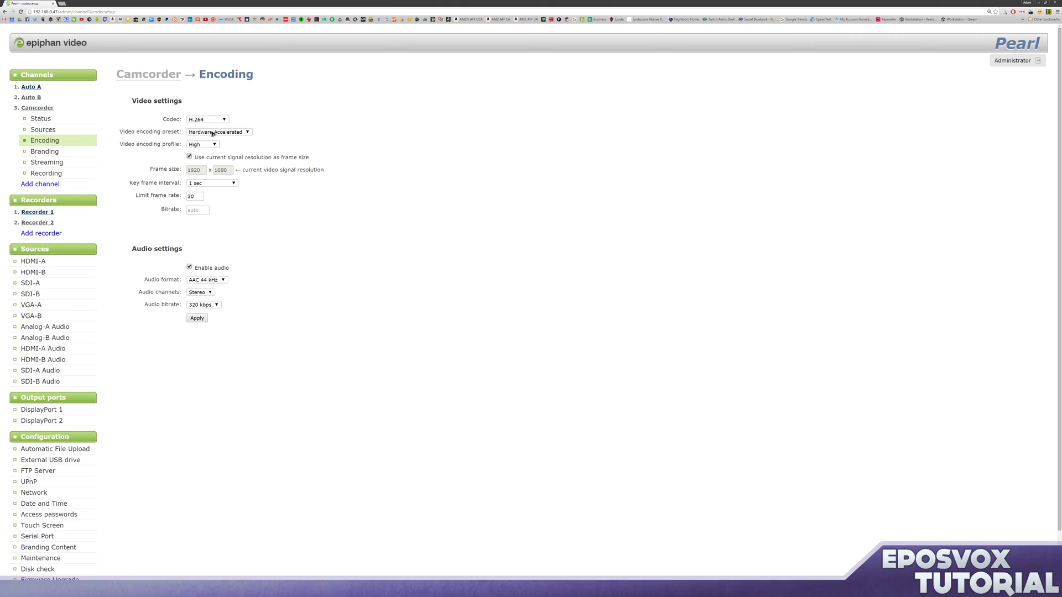
{"action": "double_click", "coordinate": [199, 196]}
{"action": "left_click", "coordinate": [209, 184]}
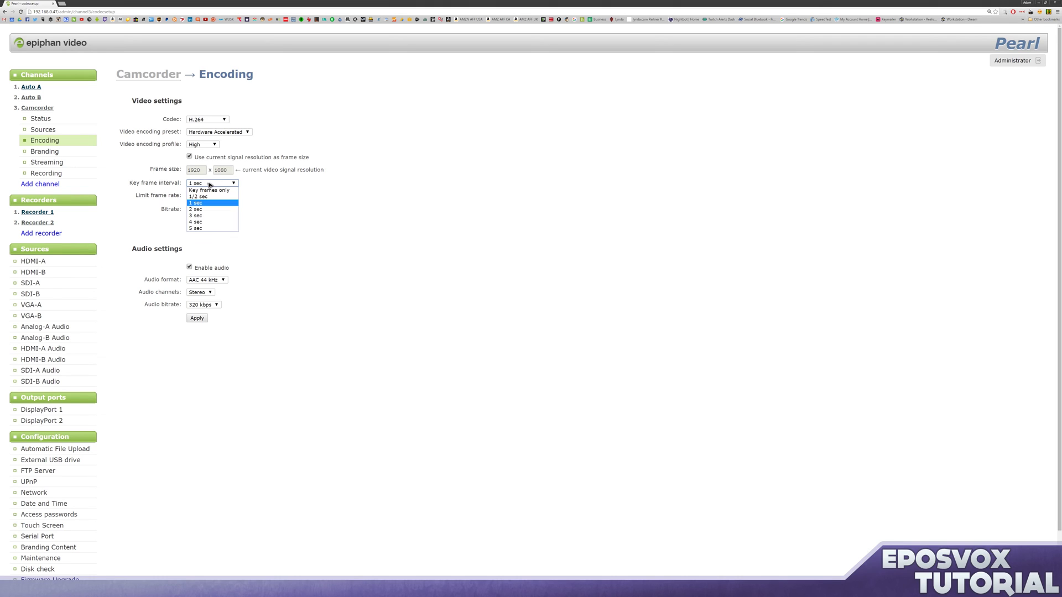
{"action": "left_click", "coordinate": [209, 209]}
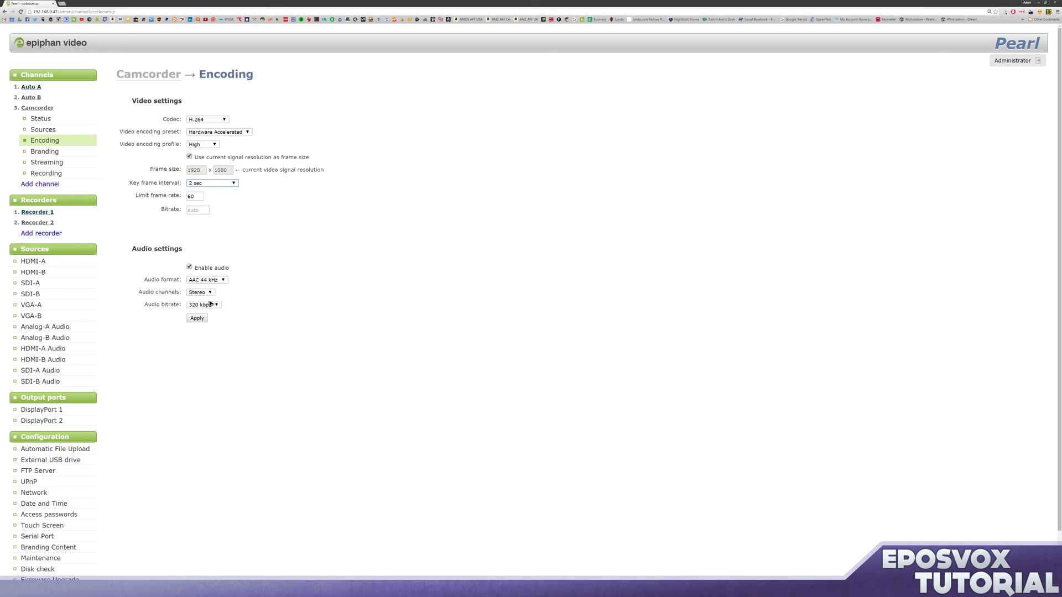
{"action": "left_click", "coordinate": [199, 318]}
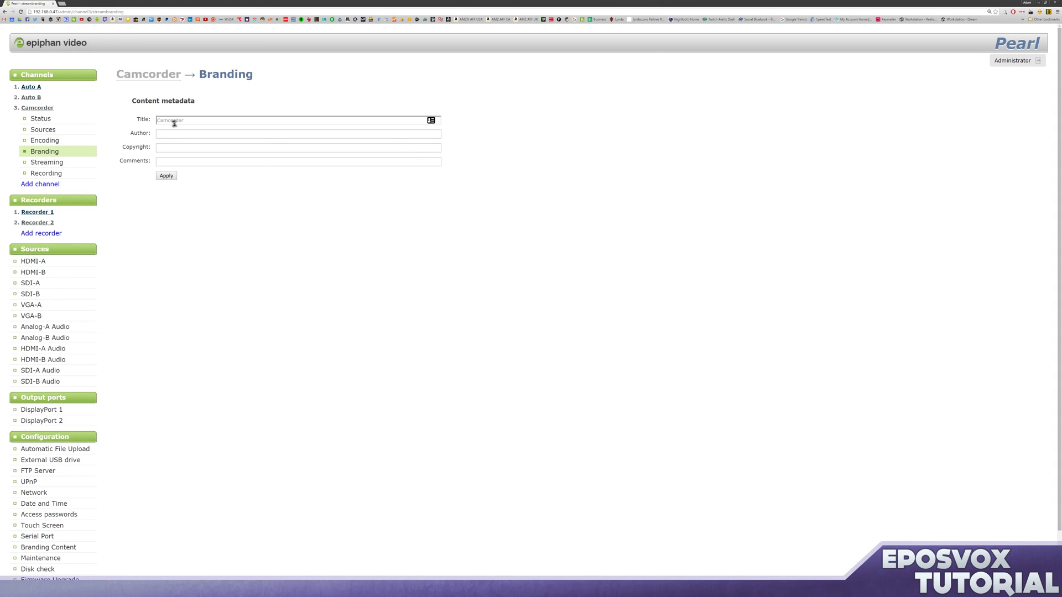
Enter title Pearl Camcorder, fill the author, comments 'Camcorder HDMI B Input Pearl', and apply.
{"action": "left_click", "coordinate": [174, 123]}
{"action": "type", "text": "Pearl Camcorder_"}
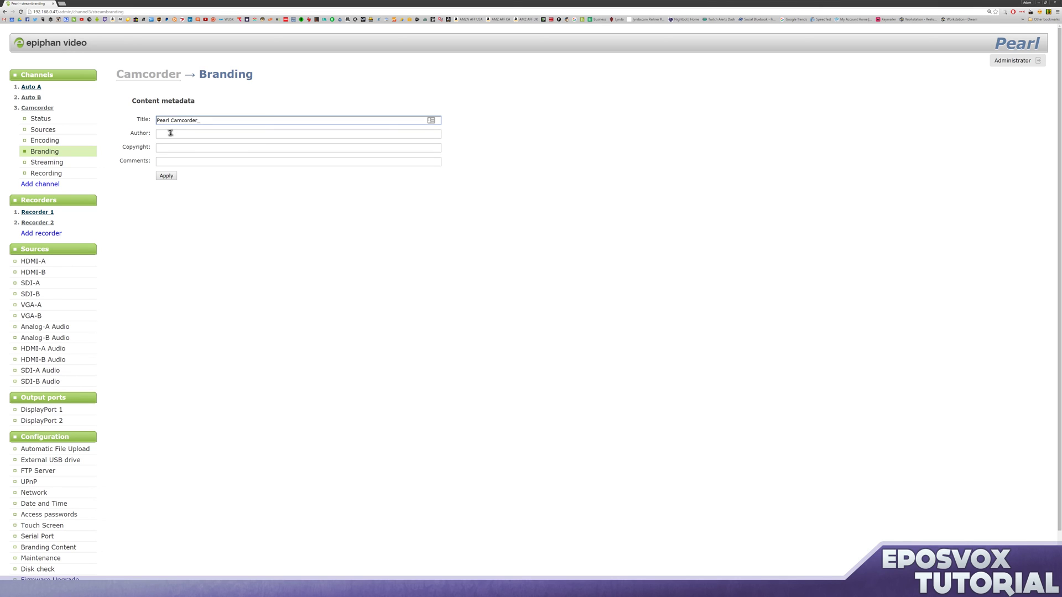
{"action": "left_click", "coordinate": [171, 133]}
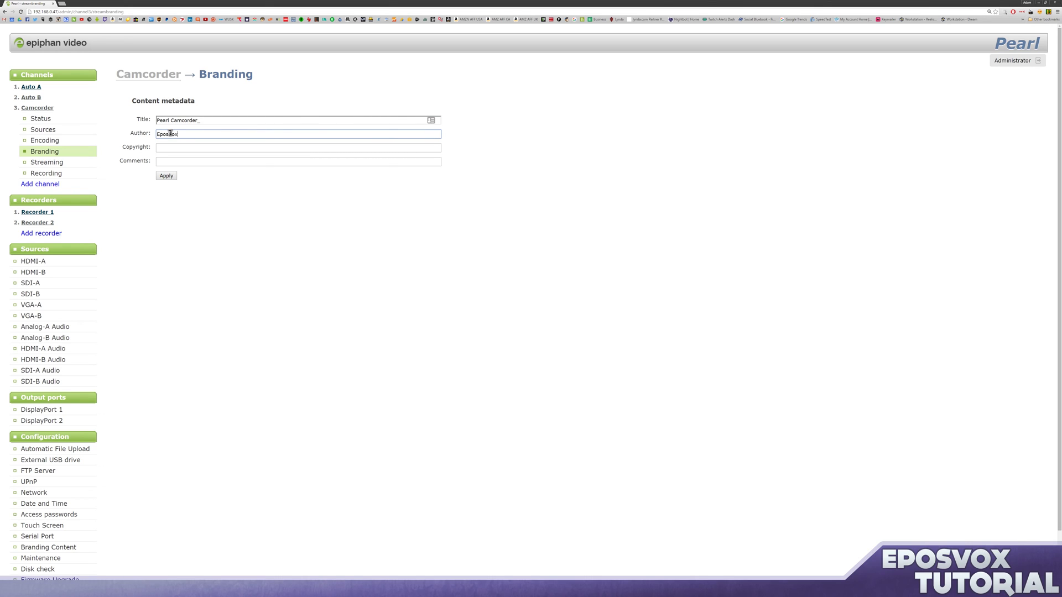
{"action": "left_click", "coordinate": [238, 161]}
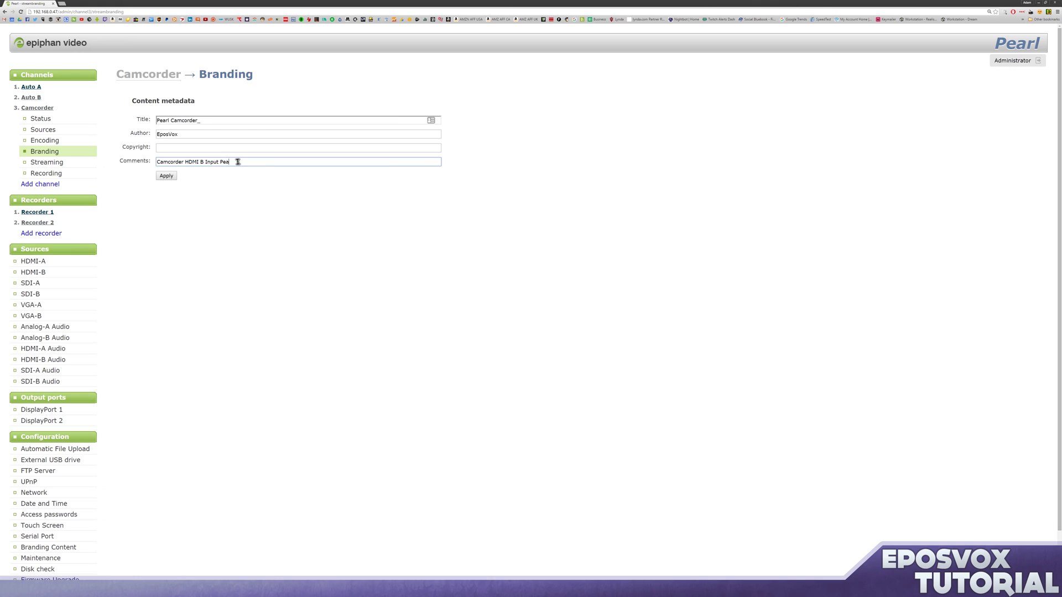
{"action": "left_click", "coordinate": [176, 177]}
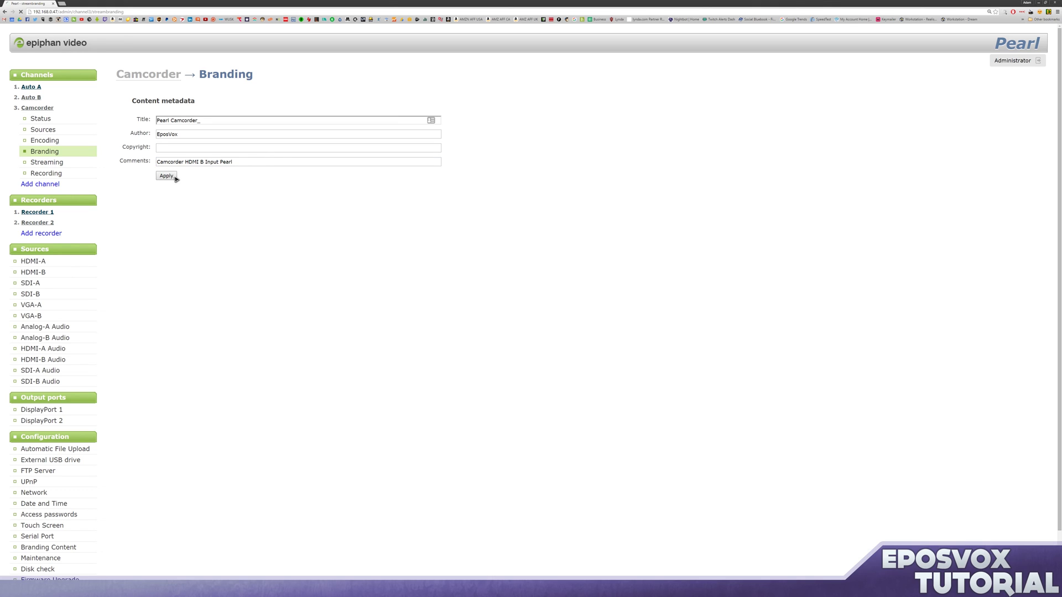
{"action": "left_click", "coordinate": [40, 164]}
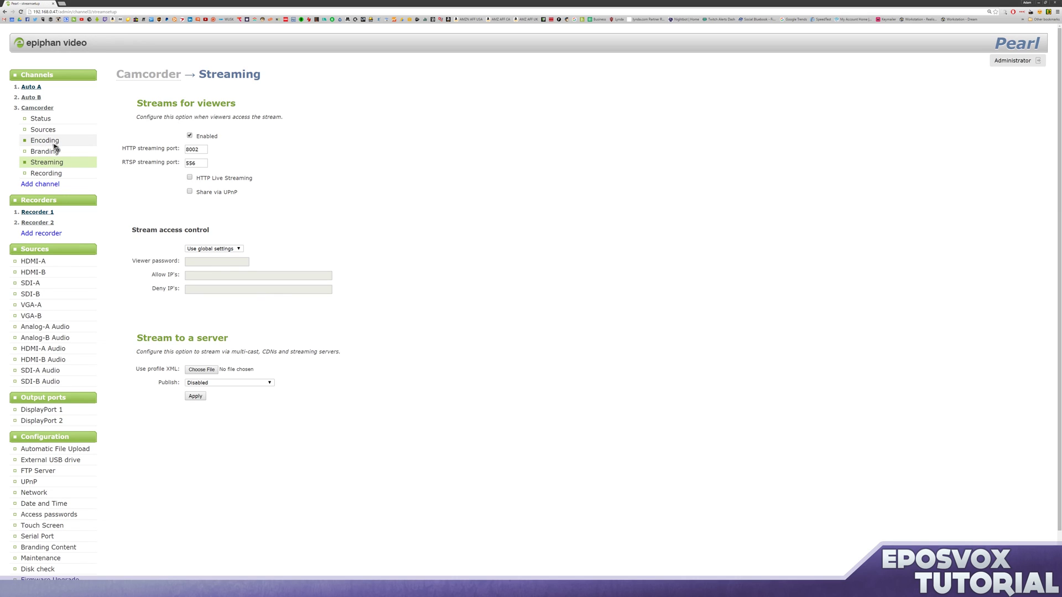
Untick viewer streaming for the Camcorder channel and go to its Recording page.
{"action": "left_click", "coordinate": [190, 135]}
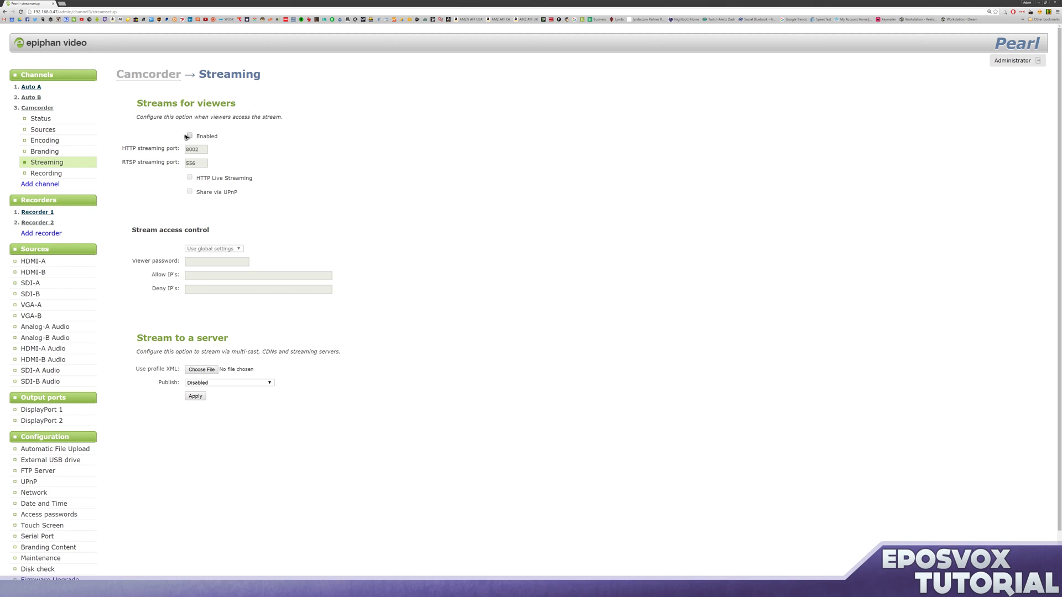
{"action": "left_click", "coordinate": [46, 173]}
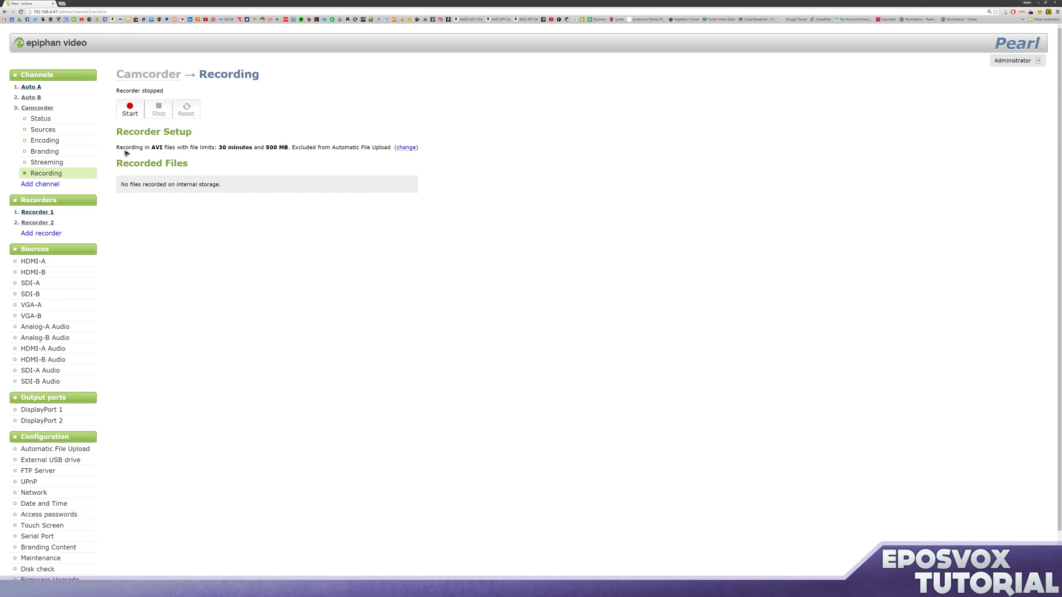
Review the current recording limits: AVI files capped at 30 minutes.
{"action": "left_click_drag", "start_coordinate": [117, 146], "coordinate": [247, 136]}
{"action": "left_click", "coordinate": [170, 145]}
{"action": "double_click", "coordinate": [161, 148]}
{"action": "left_click_drag", "start_coordinate": [219, 147], "coordinate": [239, 148]}
{"action": "left_click", "coordinate": [267, 147]}
Set a 64 GB size limit, 1 hour time limit and prefix Camcorder_, then apply.
{"action": "left_click", "coordinate": [406, 149]}
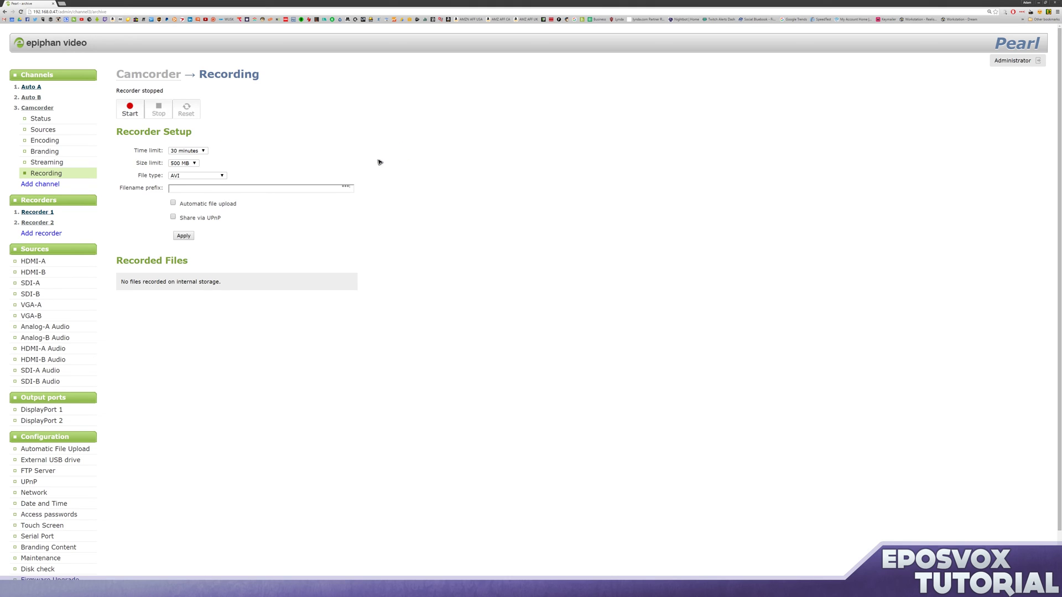
{"action": "left_click", "coordinate": [194, 163]}
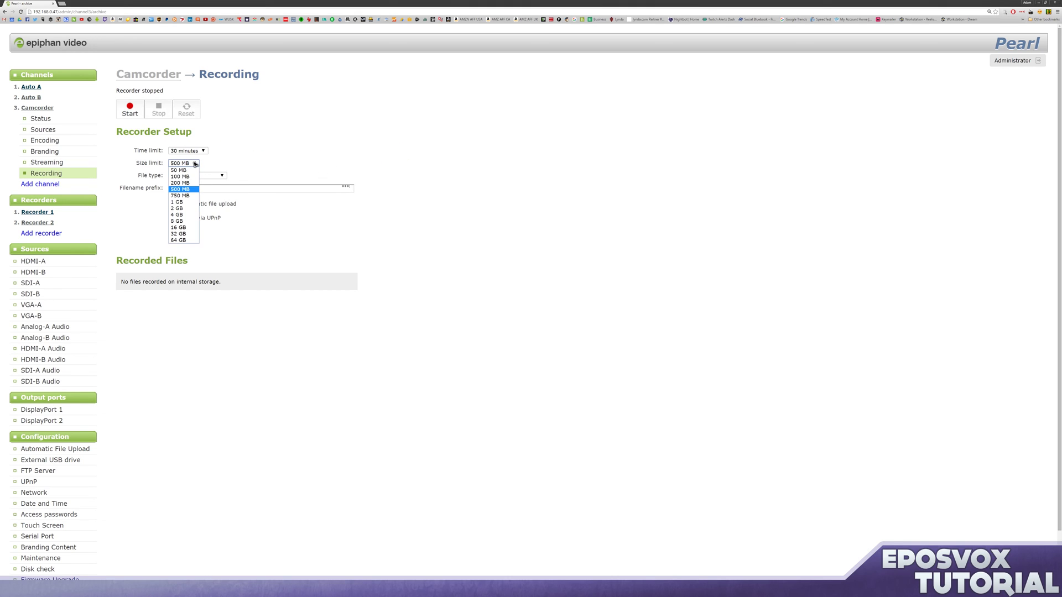
{"action": "left_click", "coordinate": [182, 241]}
{"action": "left_click", "coordinate": [203, 151]}
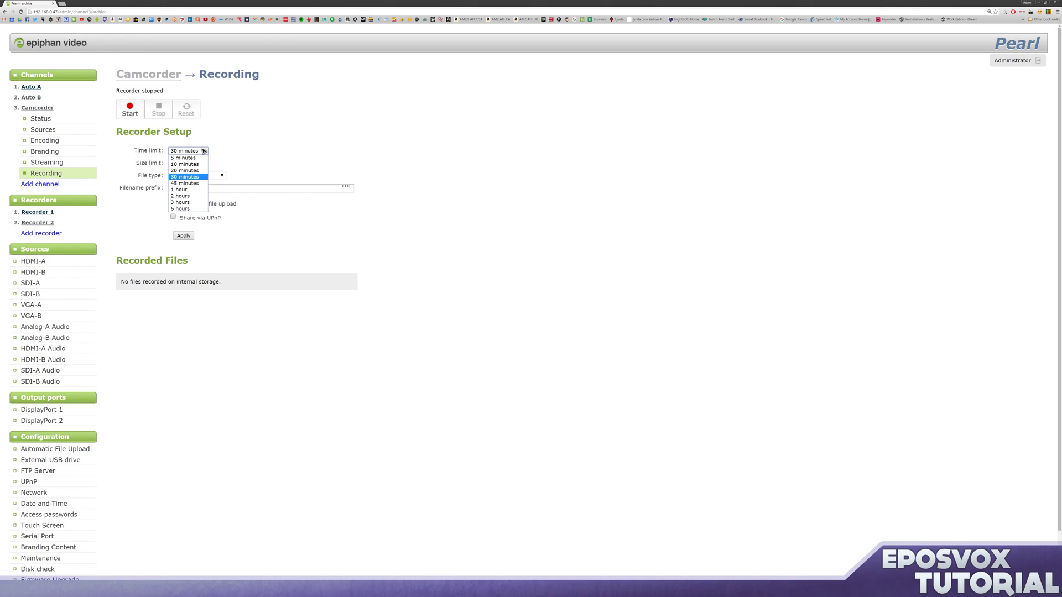
{"action": "left_click", "coordinate": [180, 190]}
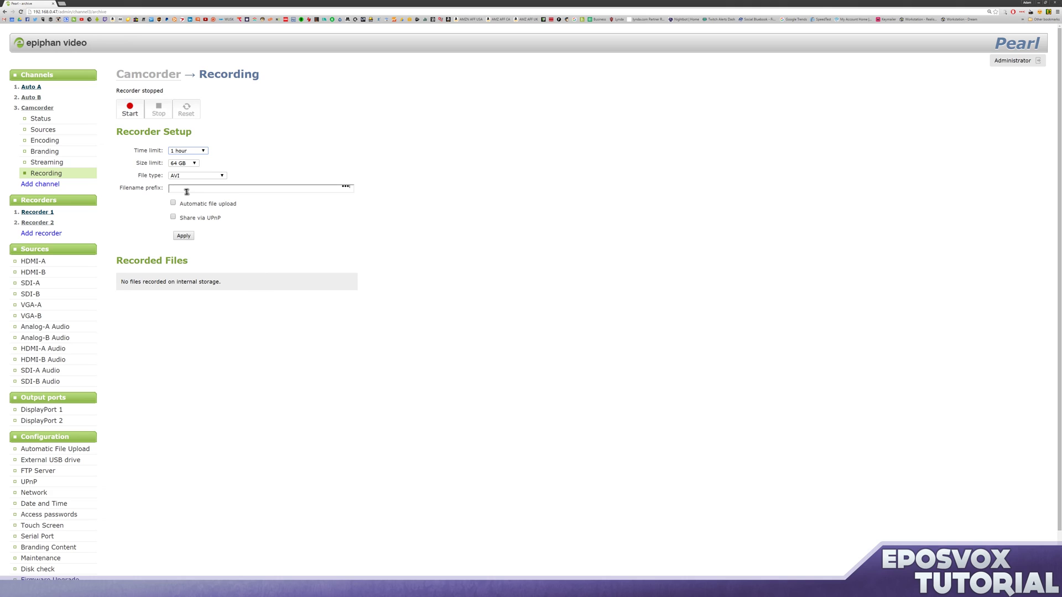
{"action": "left_click", "coordinate": [186, 191]}
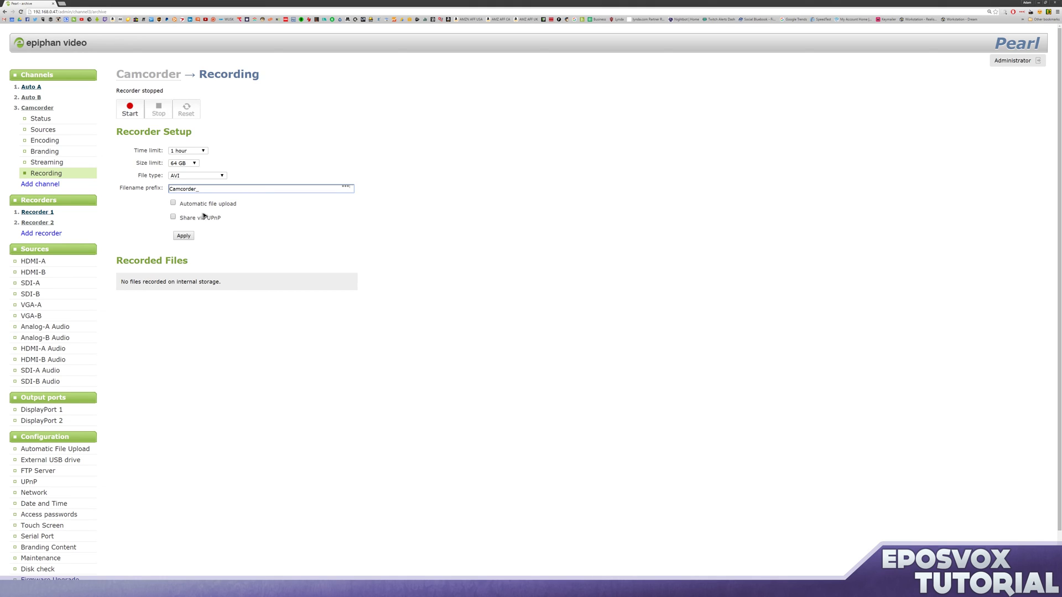
{"action": "left_click", "coordinate": [184, 235]}
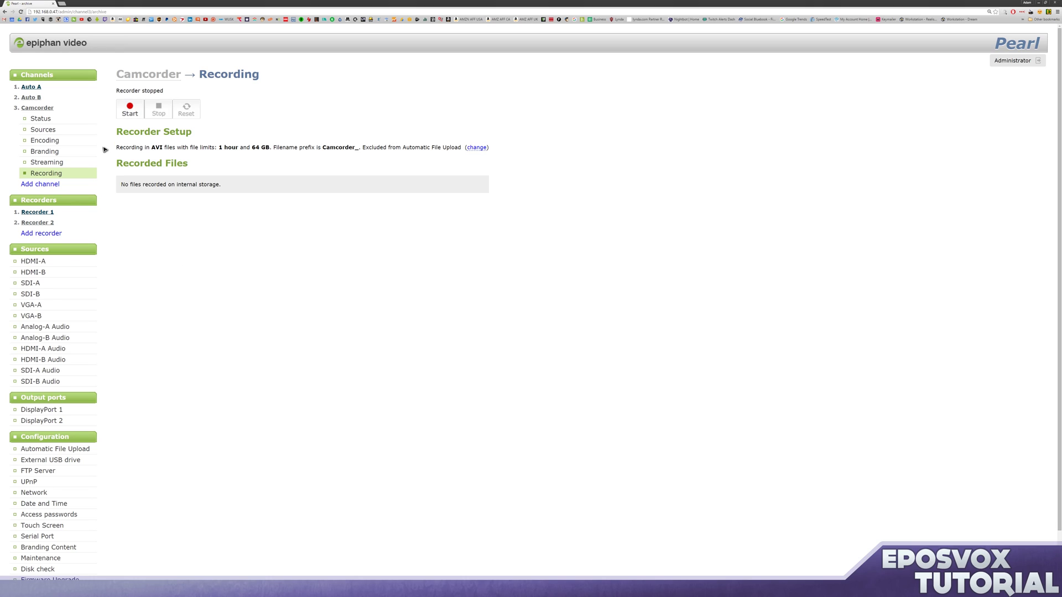
Record a 13-second Camcorder test clip and save the AVI to the Downloads folder.
{"action": "left_click", "coordinate": [130, 108]}
{"action": "left_click", "coordinate": [157, 116]}
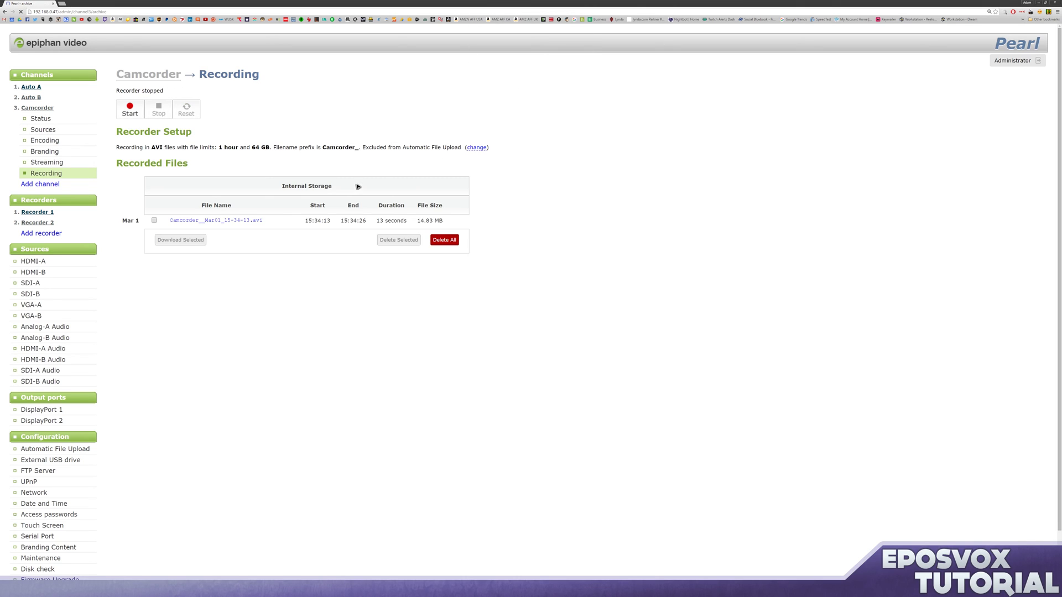
{"action": "left_click", "coordinate": [239, 220]}
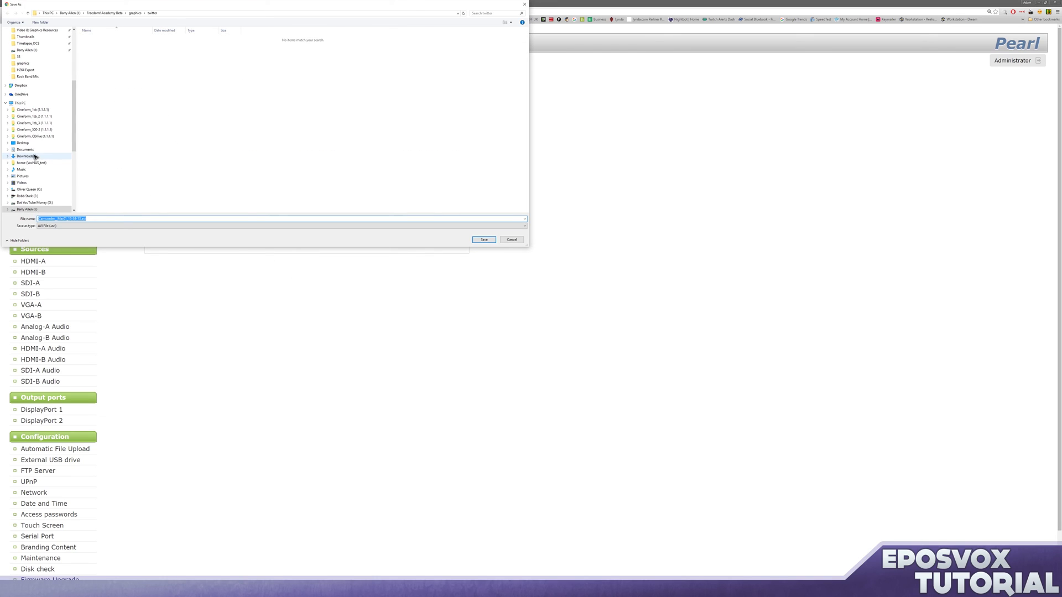
{"action": "left_click", "coordinate": [26, 156]}
{"action": "left_click", "coordinate": [483, 239]}
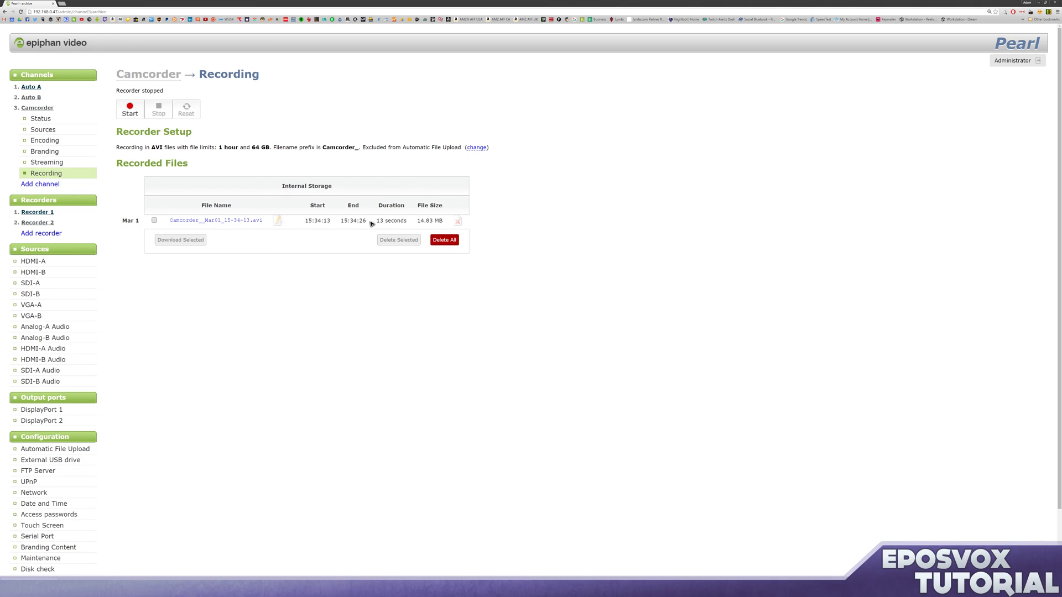
Rename the recorded AVI file to 'Camcorder Test During tutorial'.
{"action": "mouse_move", "coordinate": [425, 222]}
{"action": "left_mouse_down"}
{"action": "mouse_move", "coordinate": [429, 205]}
{"action": "mouse_move", "coordinate": [428, 221]}
{"action": "left_mouse_up"}
{"action": "left_click", "coordinate": [429, 221]}
{"action": "left_click", "coordinate": [155, 221]}
{"action": "left_click", "coordinate": [278, 221]}
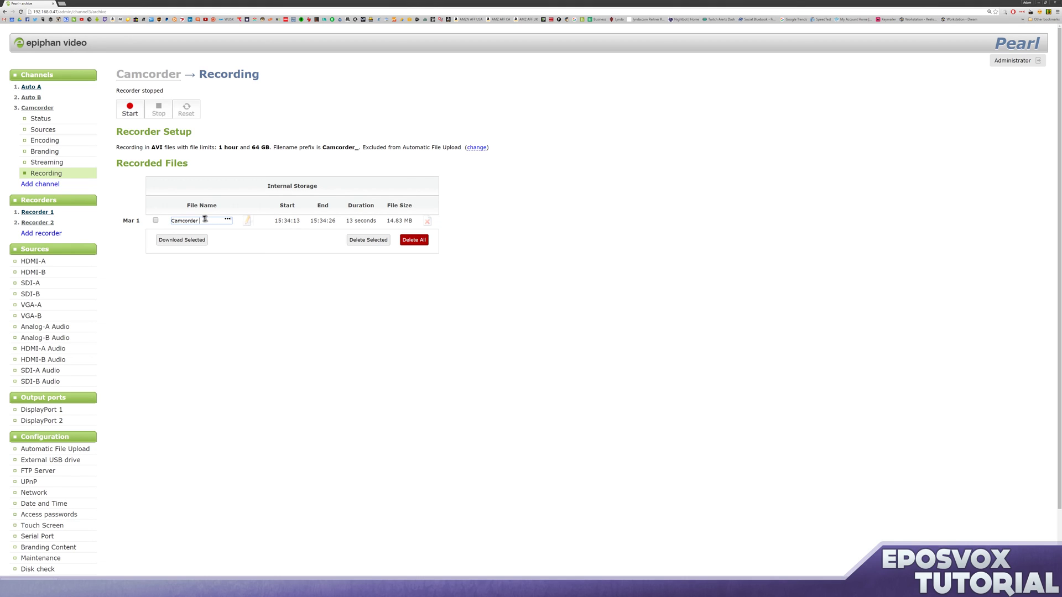
{"action": "type", "text": "Camcorder Test During tutorial"}
{"action": "key", "text": "Return"}
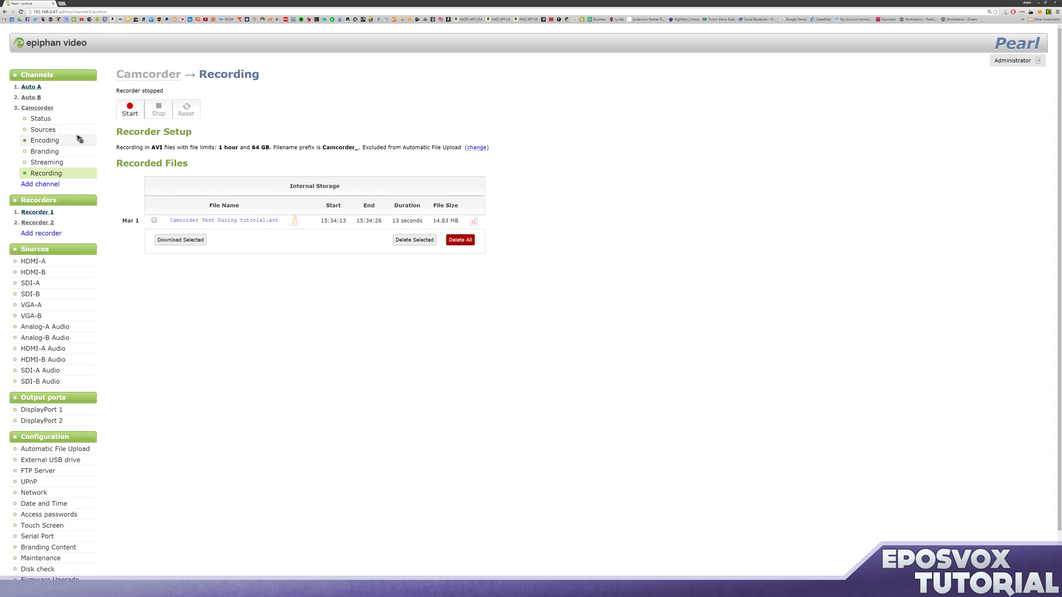
Check the Auto A channel's status, then create a new channel and type an XBOXONE title.
{"action": "left_click", "coordinate": [27, 89]}
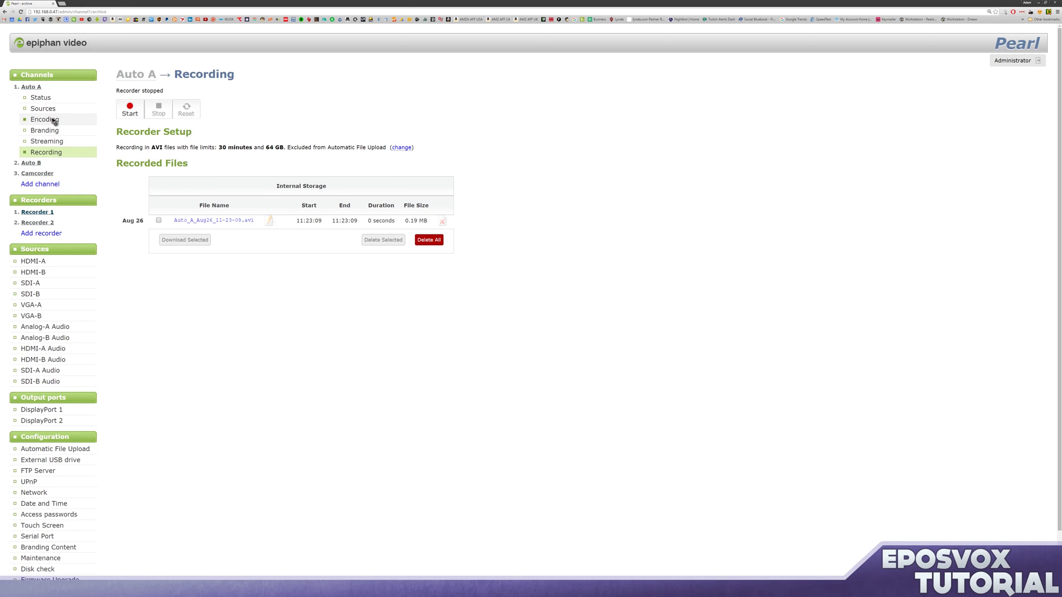
{"action": "left_click", "coordinate": [40, 98]}
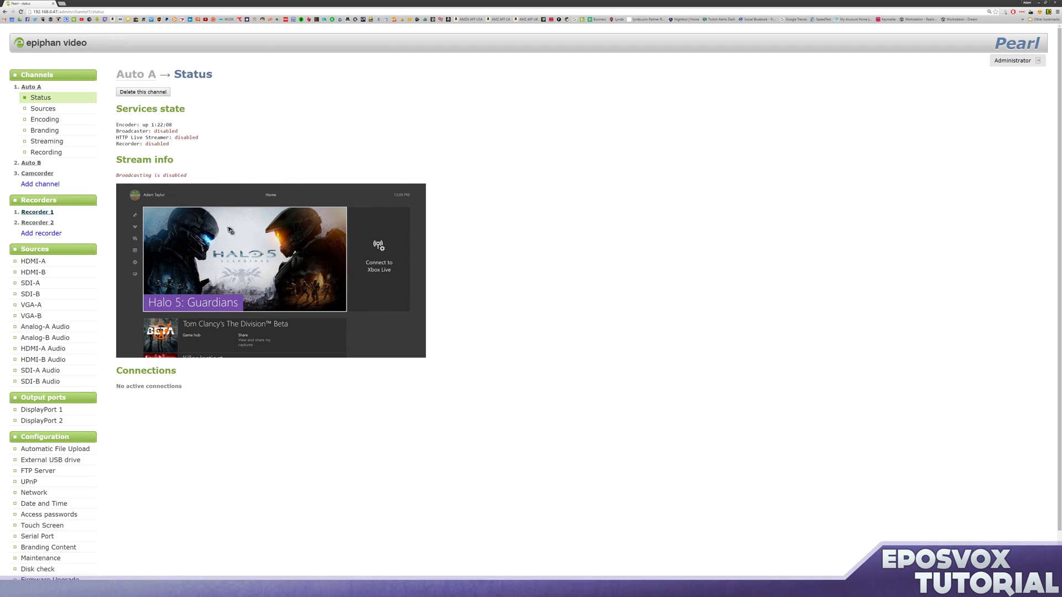
{"action": "left_click", "coordinate": [39, 184]}
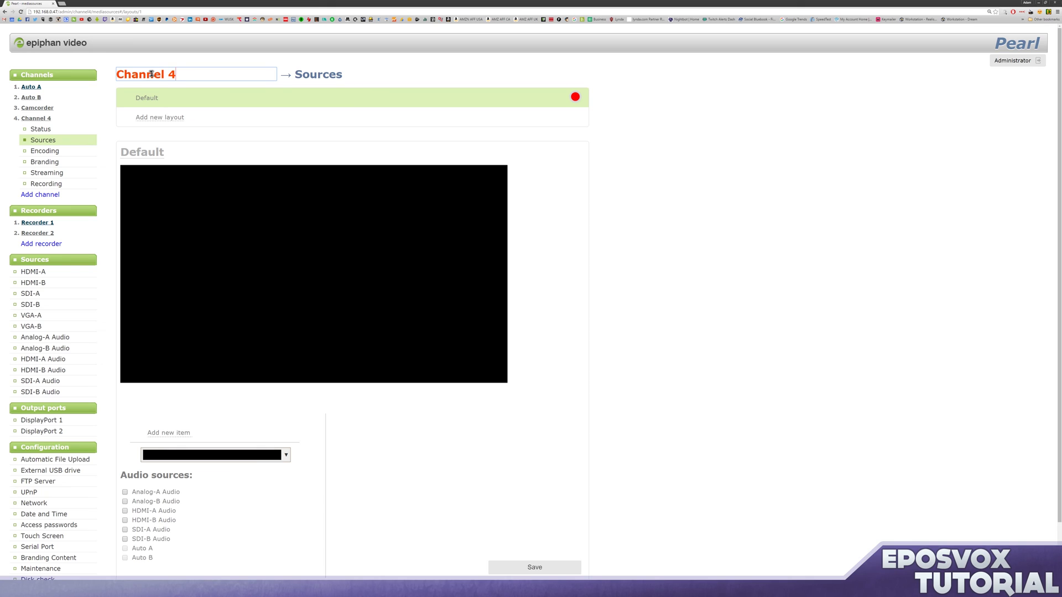
{"action": "triple_click", "coordinate": [151, 73]}
{"action": "type", "text": "XBOXONe"}
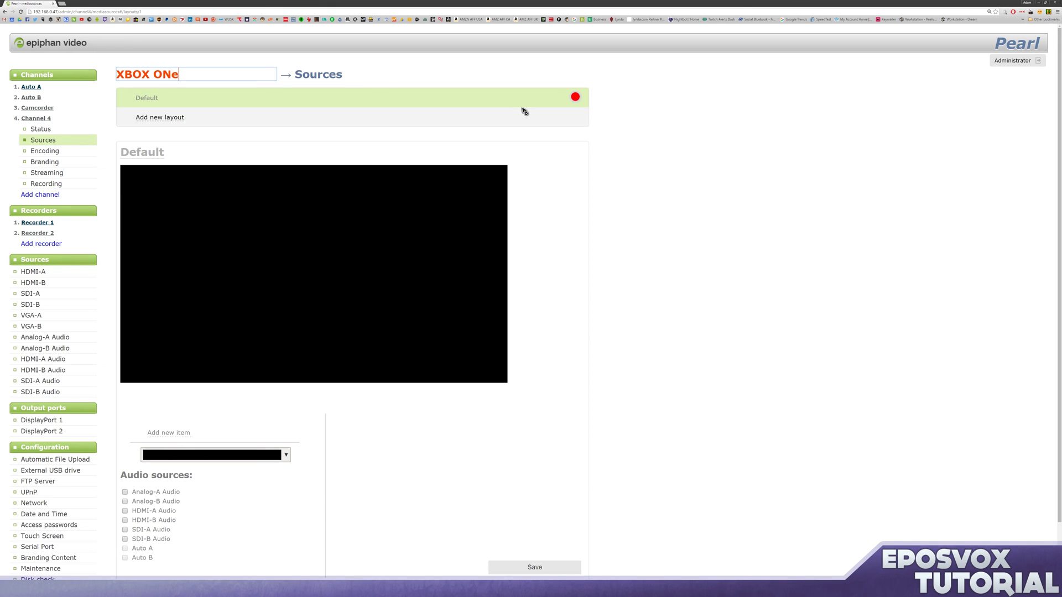
{"action": "key", "text": "BackSpace"}
{"action": "key", "text": "BackSpace"}
{"action": "type", "text": "ne"}
Add HDMI-A as a full-frame layout source with HDMI-A Audio and save the layout.
{"action": "left_click", "coordinate": [259, 452]}
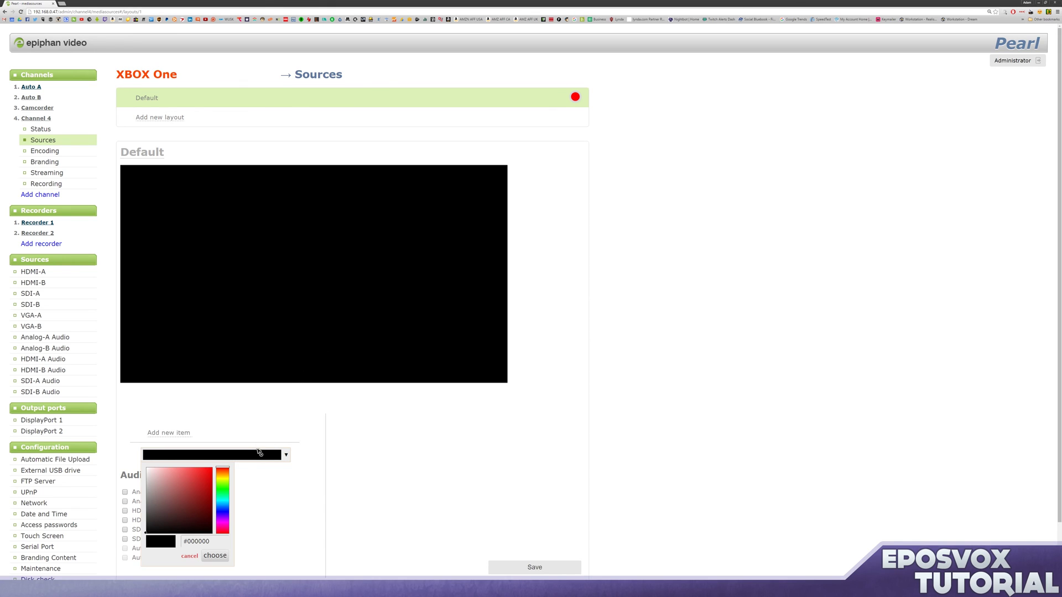
{"action": "left_click", "coordinate": [167, 432]}
{"action": "left_click", "coordinate": [190, 449]}
{"action": "left_click", "coordinate": [398, 463]}
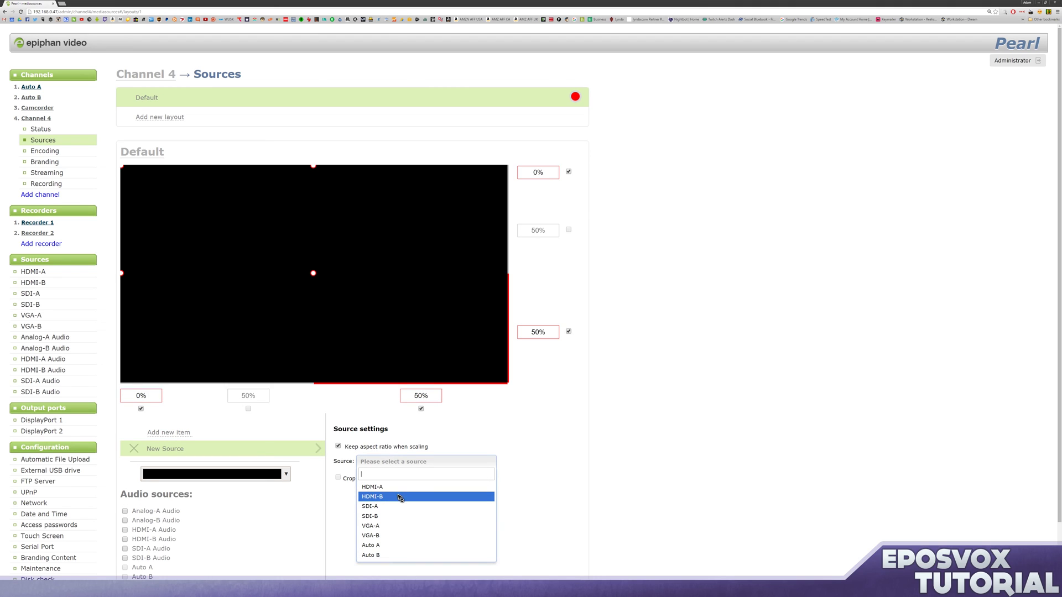
{"action": "left_click", "coordinate": [399, 489]}
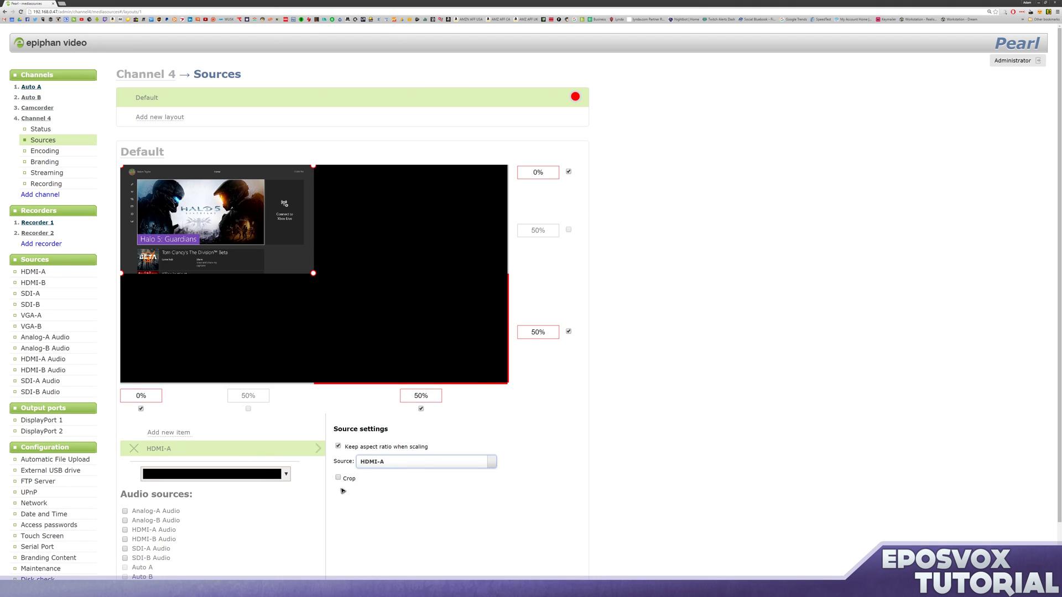
{"action": "left_click", "coordinate": [125, 530]}
{"action": "left_click_drag", "start_coordinate": [316, 274], "coordinate": [513, 381]}
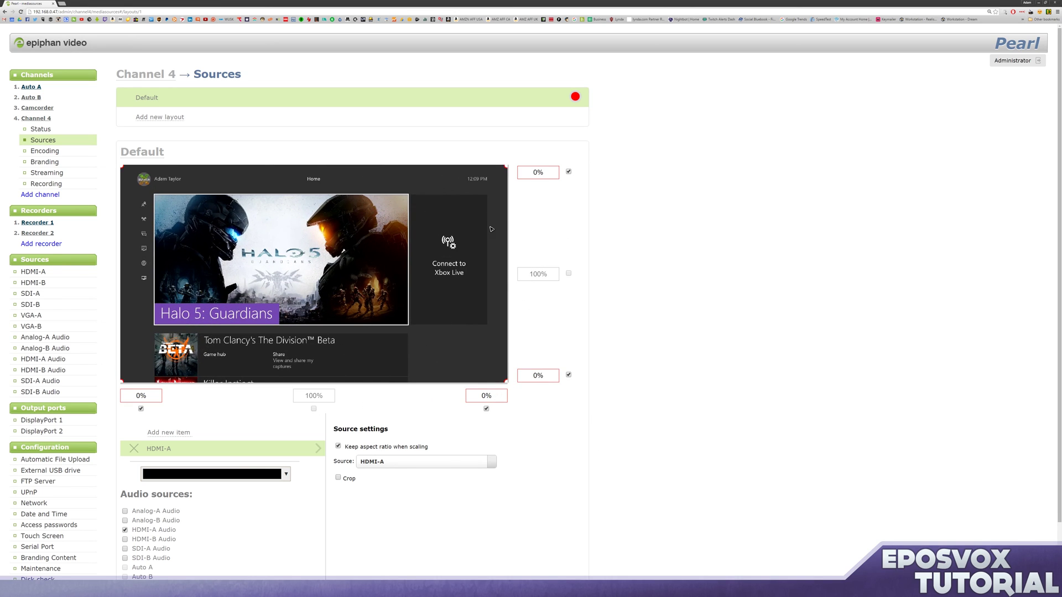
{"action": "scroll", "coordinate": [718, 297], "scroll_direction": "down", "scroll_amount": 3}
{"action": "left_click", "coordinate": [505, 515]}
{"action": "left_click", "coordinate": [44, 161]}
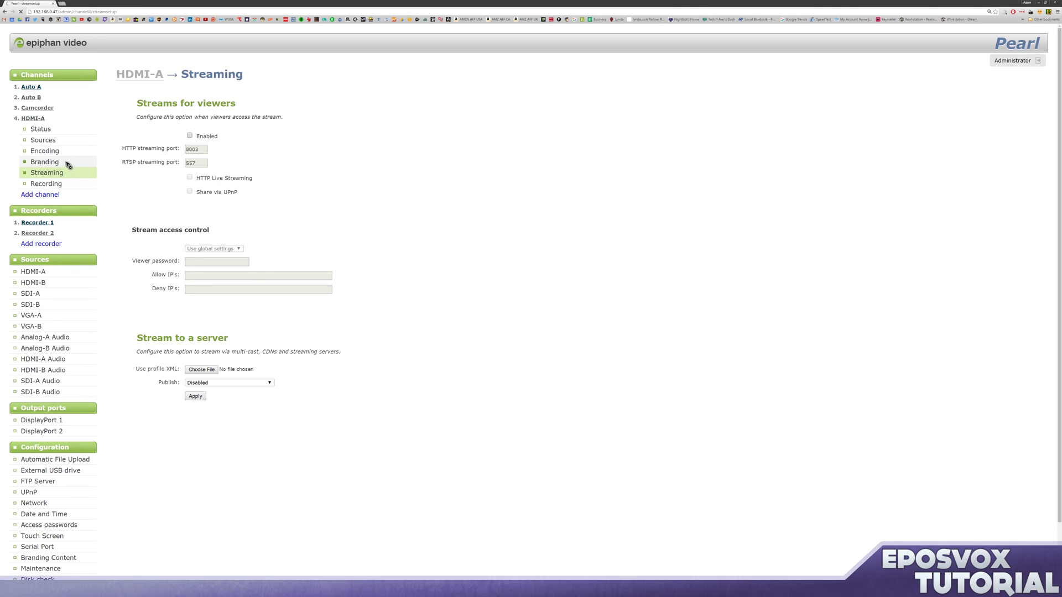
Keep 2 sec key frames, limit frame rate to 60 and set bitrate to 40000 kbit.
{"action": "left_click", "coordinate": [55, 155]}
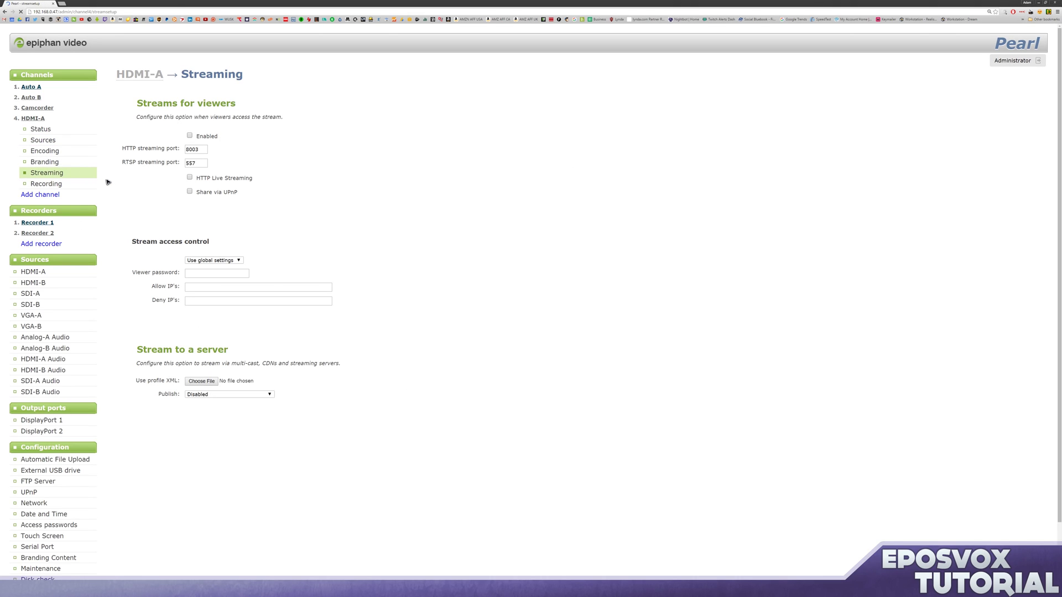
{"action": "left_click", "coordinate": [209, 182]}
{"action": "left_click", "coordinate": [304, 280]}
{"action": "double_click", "coordinate": [284, 260]}
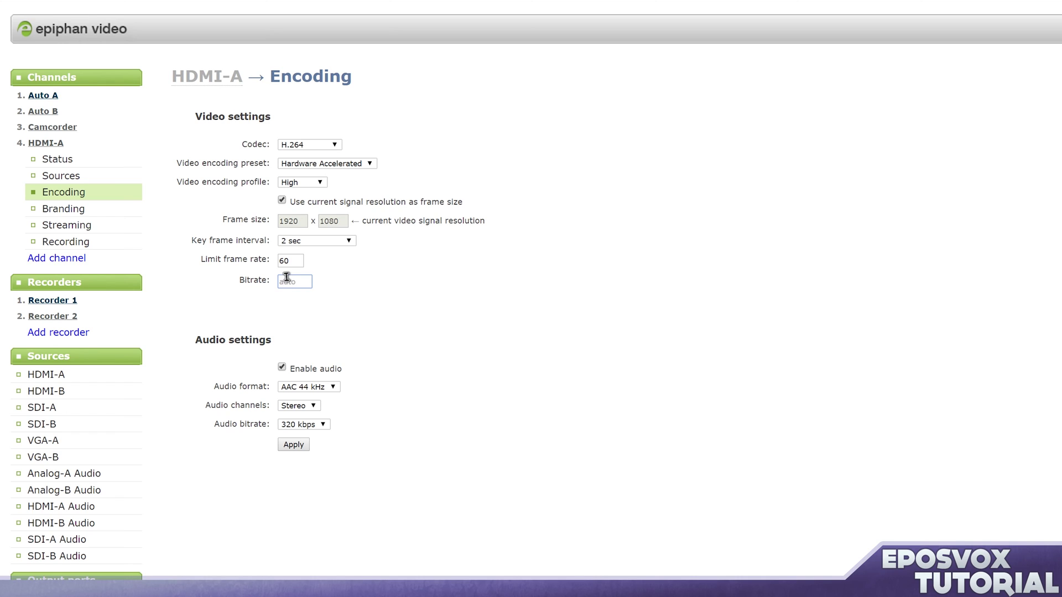
{"action": "type", "text": "20"}
{"action": "type", "text": "600"}
{"action": "type", "text": "4000"}
{"action": "left_click", "coordinate": [294, 444]}
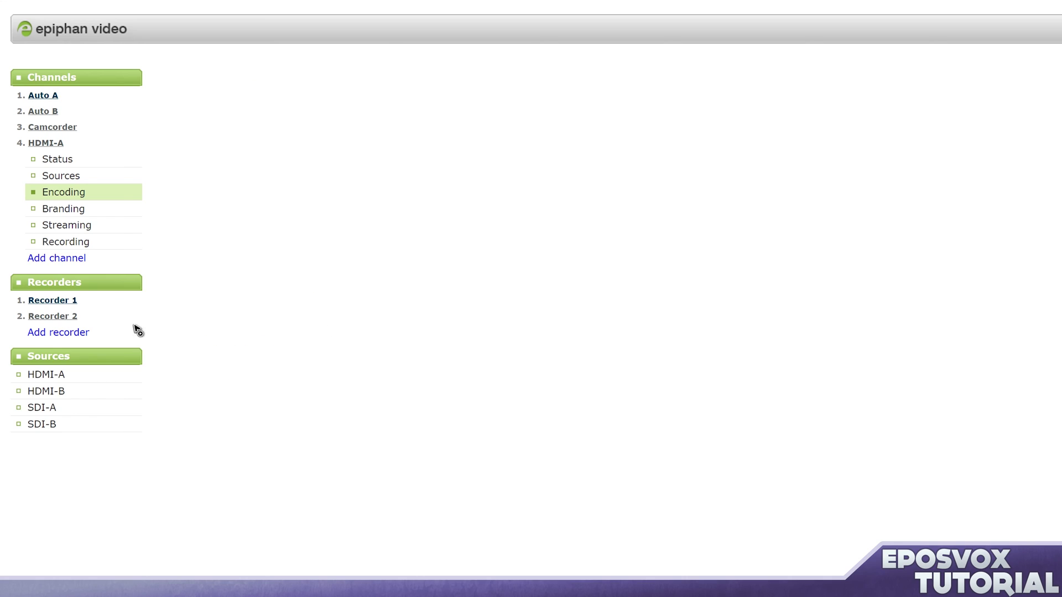
Set HDMI-A recording to 1 hour, 64 GB, MP4 files with prefix XB1_, and apply.
{"action": "left_click", "coordinate": [87, 243]}
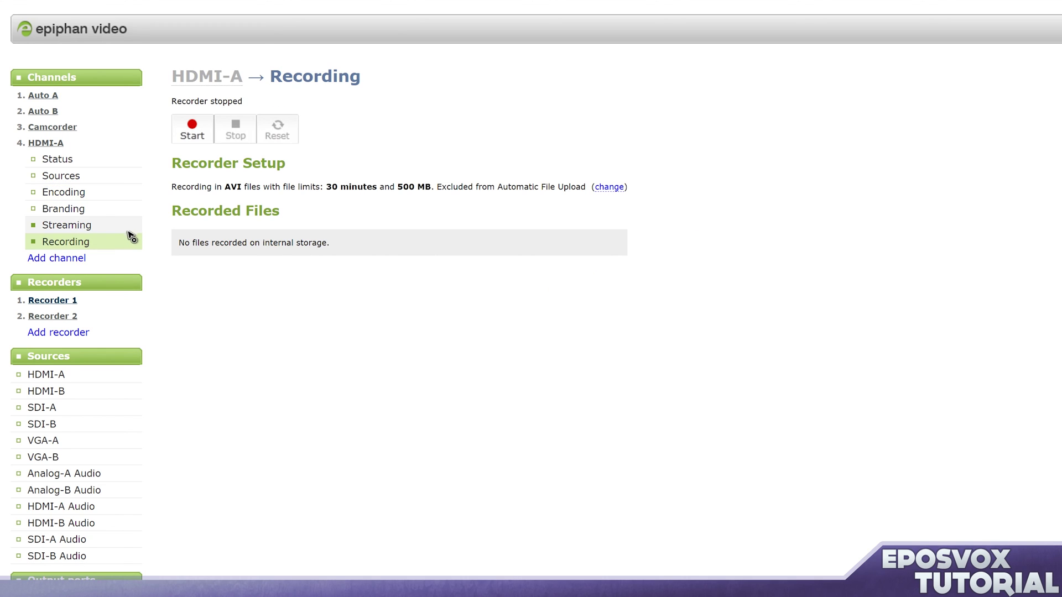
{"action": "left_click", "coordinate": [621, 186]}
{"action": "left_click", "coordinate": [280, 192]}
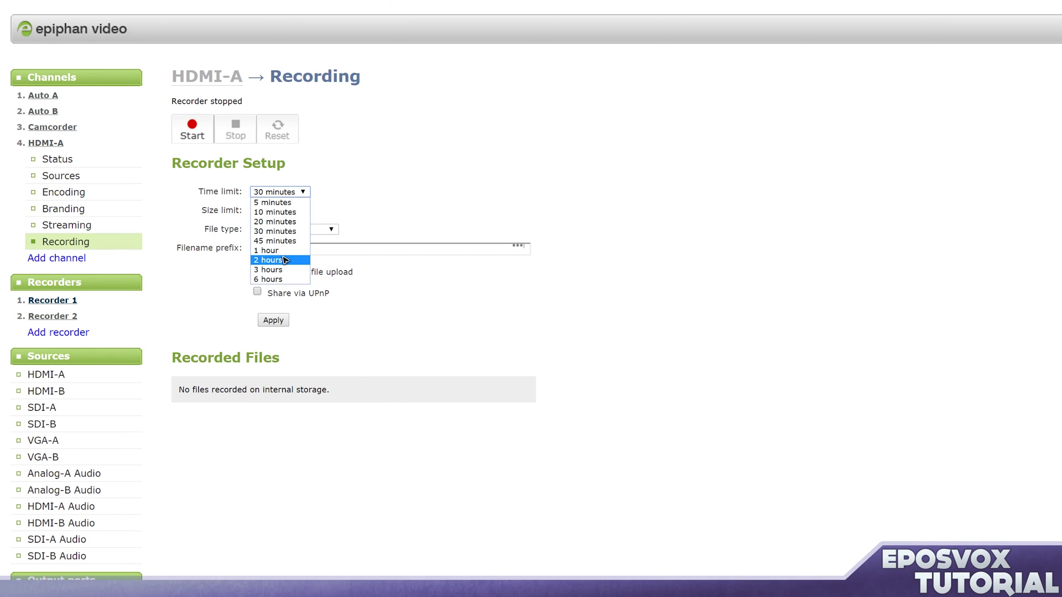
{"action": "left_click", "coordinate": [271, 251]}
{"action": "left_click", "coordinate": [285, 211]}
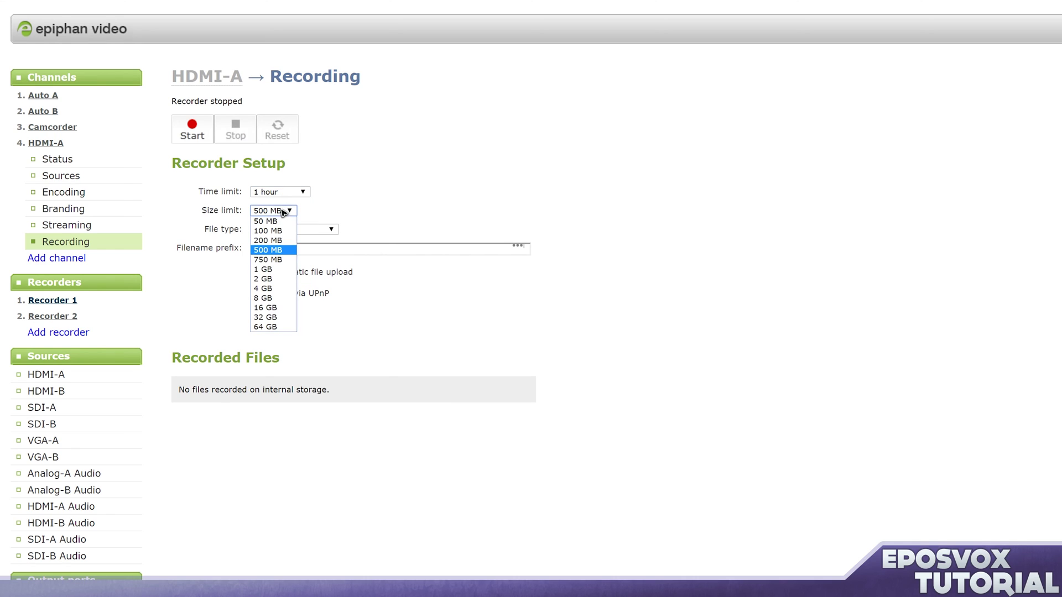
{"action": "left_click", "coordinate": [268, 326]}
{"action": "left_click", "coordinate": [302, 229]}
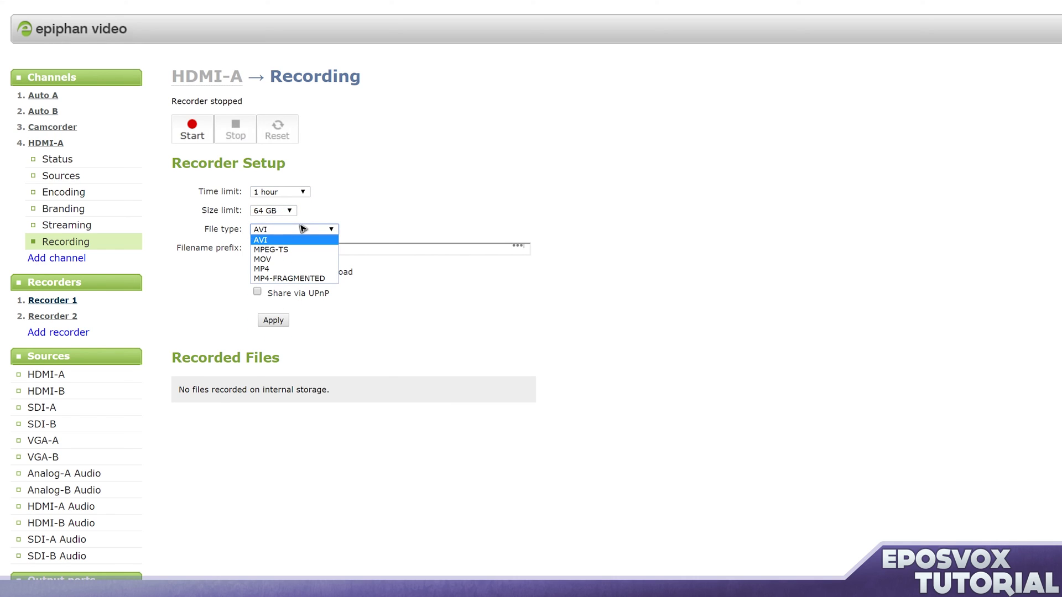
{"action": "left_click", "coordinate": [284, 268]}
{"action": "left_click", "coordinate": [282, 247]}
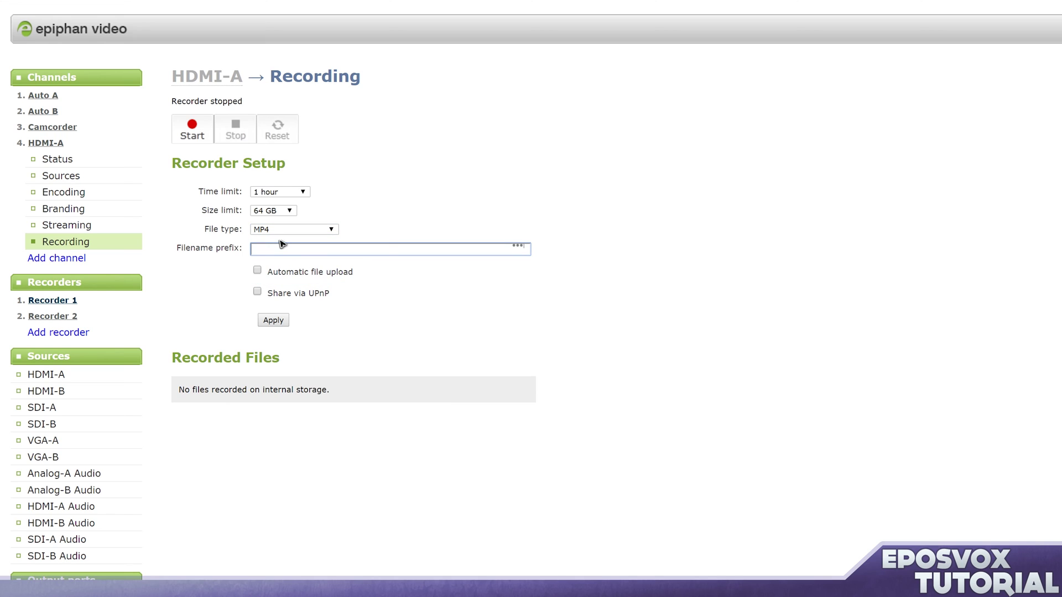
{"action": "left_click", "coordinate": [272, 321]}
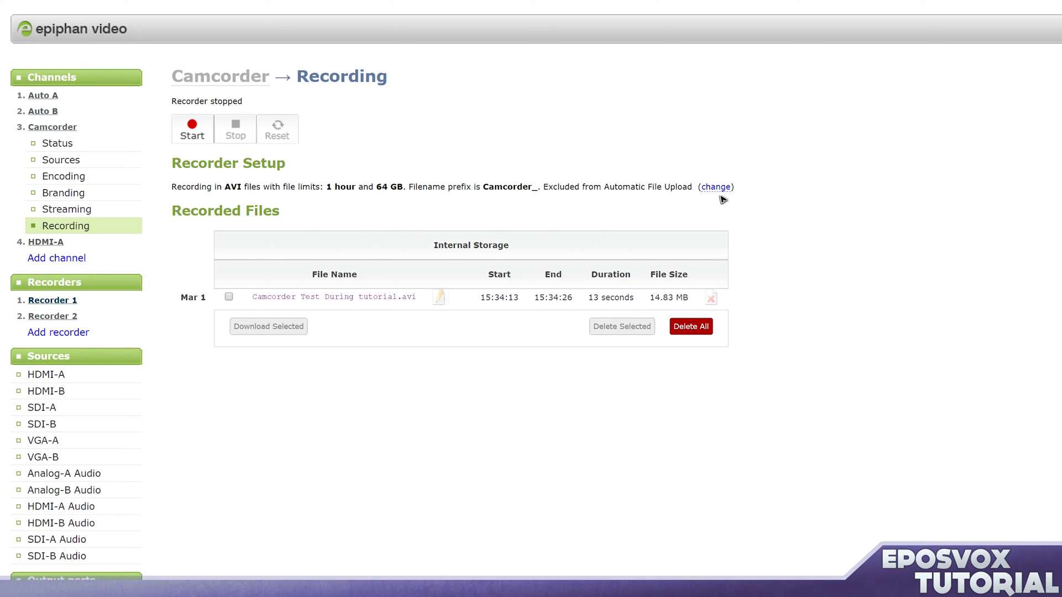
Compare with the Camcorder recorder setup, then rename the HDMI-A channel to Xbox One.
{"action": "left_click", "coordinate": [715, 187]}
{"action": "left_click", "coordinate": [40, 243]}
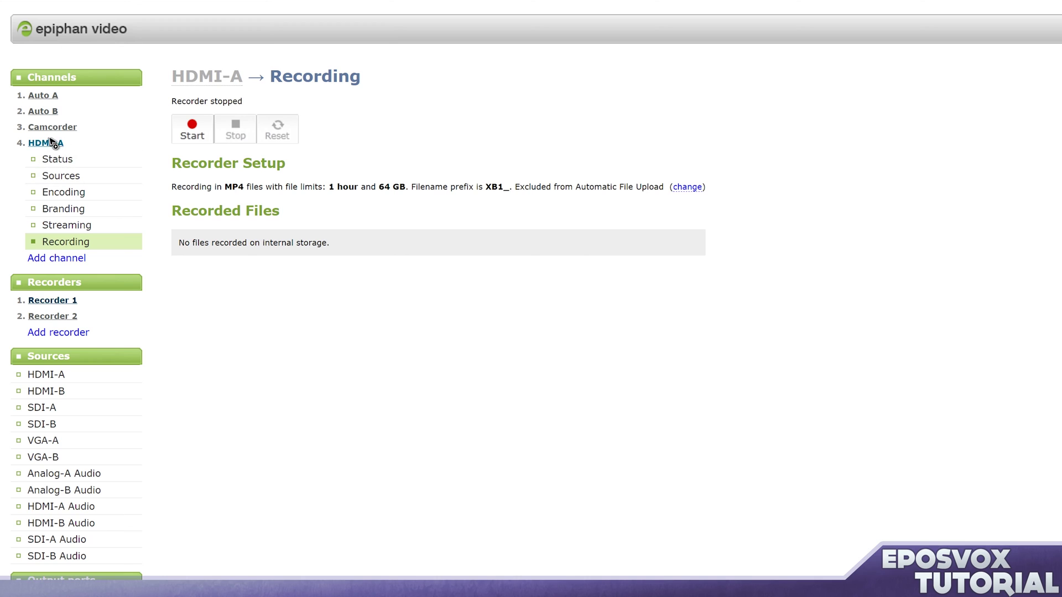
{"action": "left_click", "coordinate": [196, 81]}
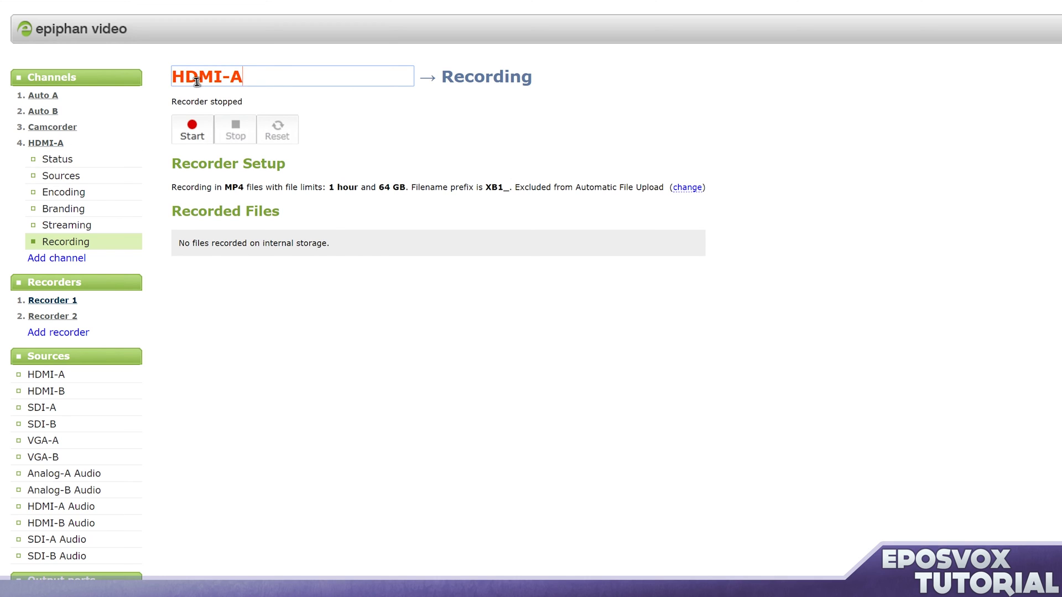
{"action": "key", "text": "ctrl+a"}
{"action": "type", "text": "Xbox One"}
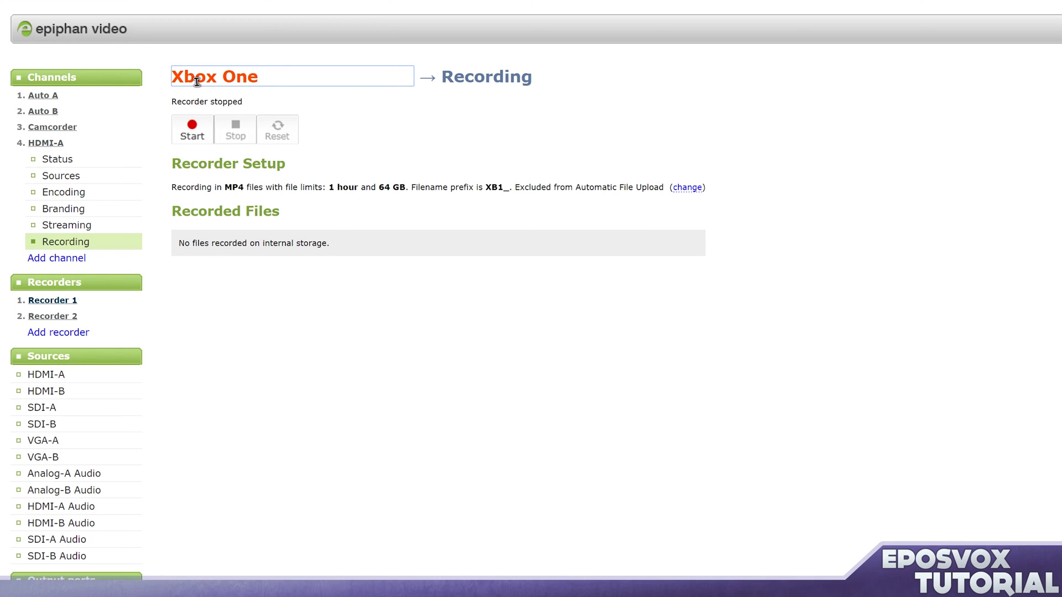
{"action": "key", "text": "Return"}
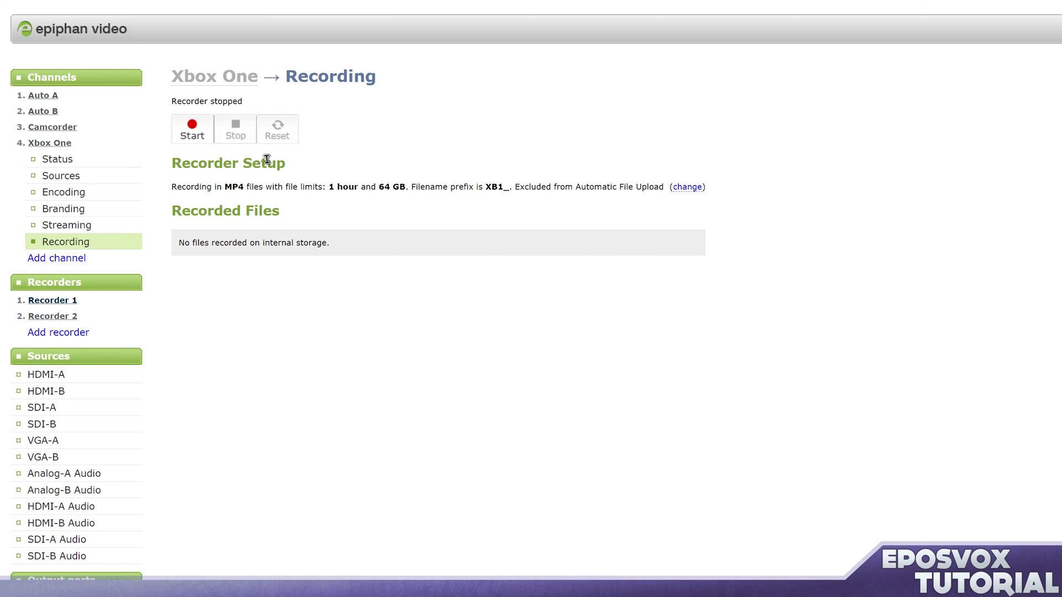
{"action": "left_click", "coordinate": [207, 124]}
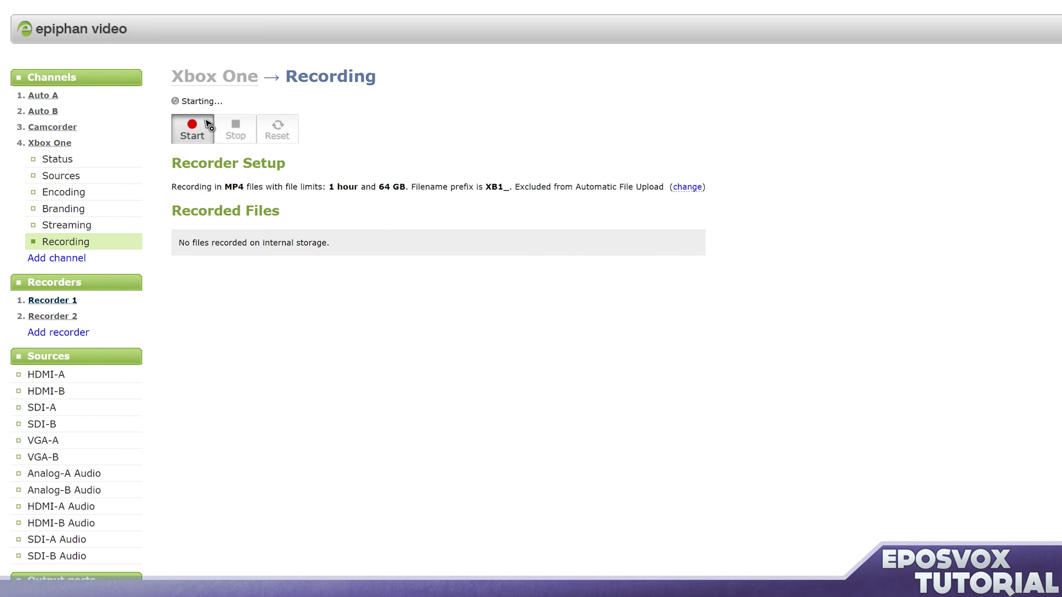
Watch the Xbox One preview on the Status page, then stop the recording at 1m 11s.
{"action": "left_click", "coordinate": [83, 161]}
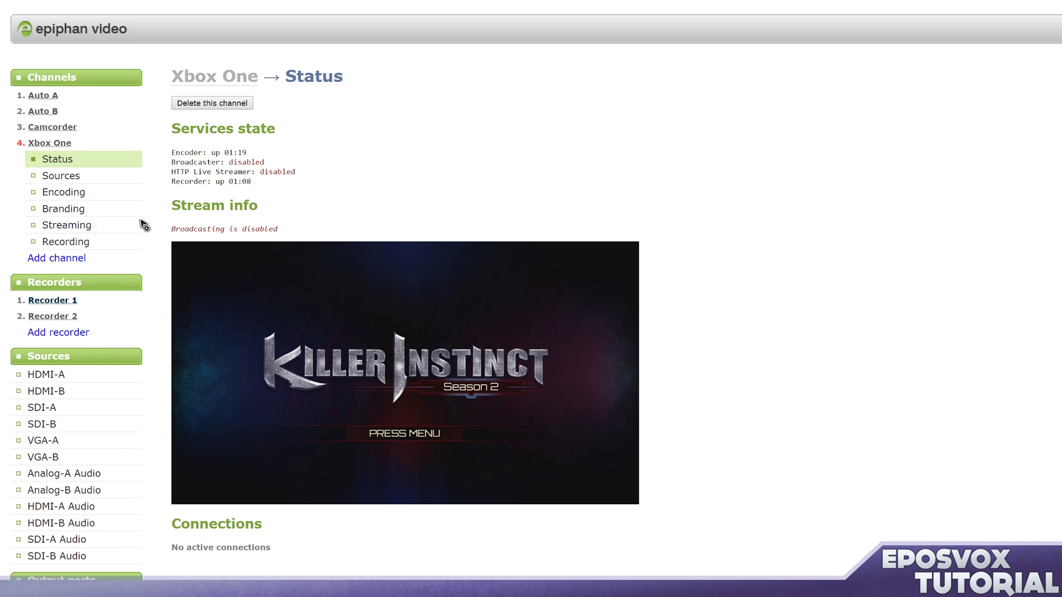
{"action": "left_click", "coordinate": [78, 244]}
{"action": "left_click", "coordinate": [235, 130]}
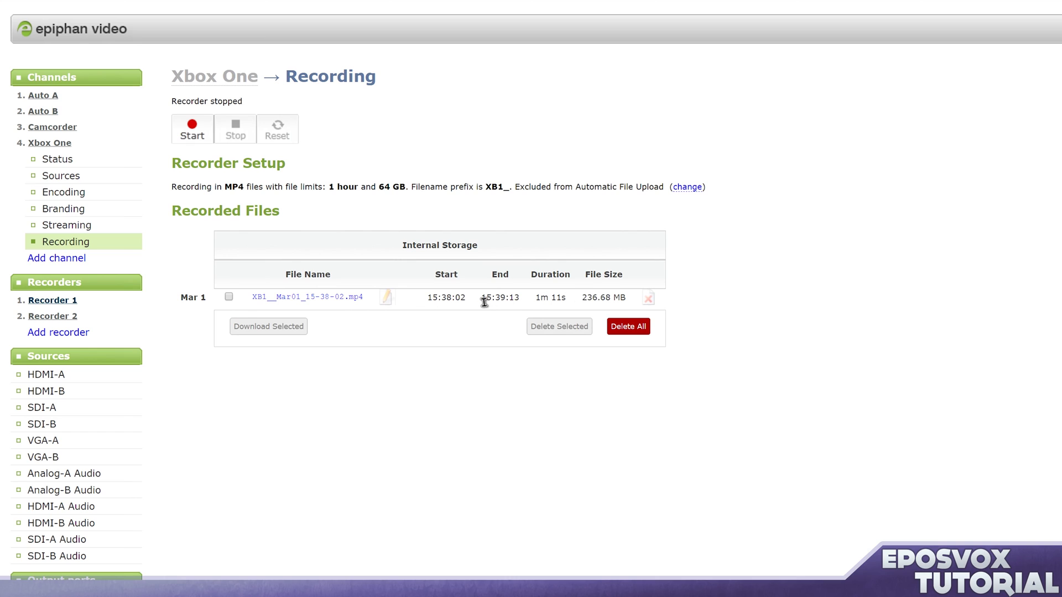
Save the XB1 MP4 test recording to the computer.
{"action": "left_click", "coordinate": [305, 296]}
{"action": "left_click", "coordinate": [727, 326]}
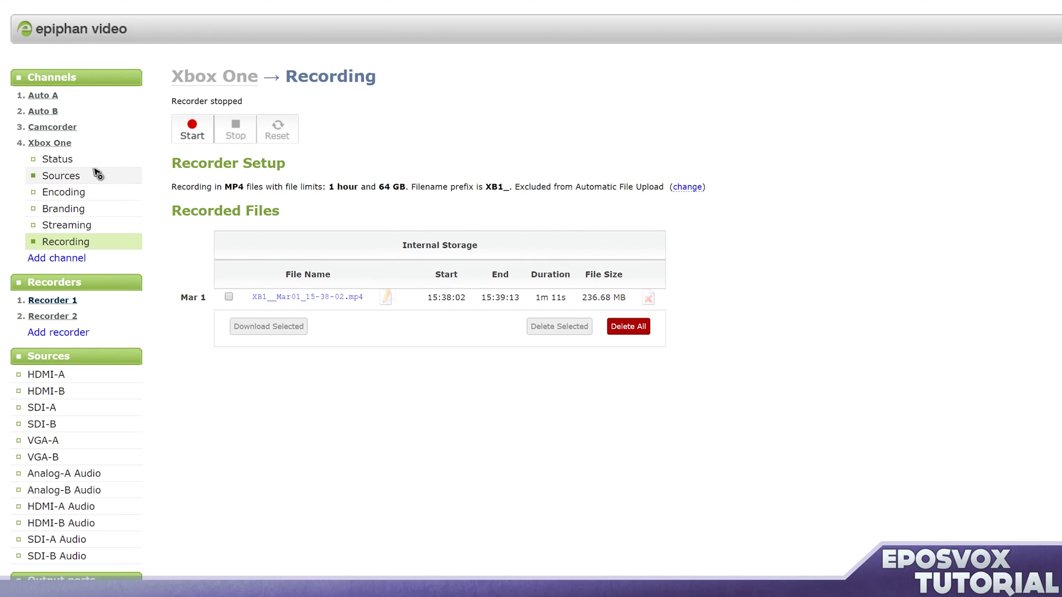
{"action": "left_click", "coordinate": [69, 163]}
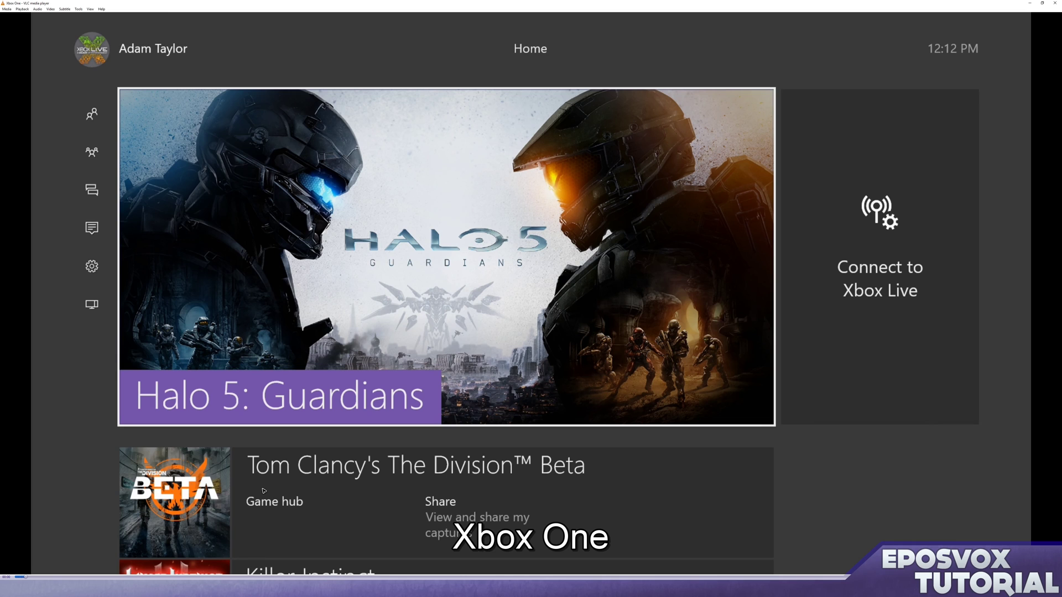
Skip ahead to about 18 seconds into the Xbox One clip in VLC.
{"action": "left_click", "coordinate": [265, 577]}
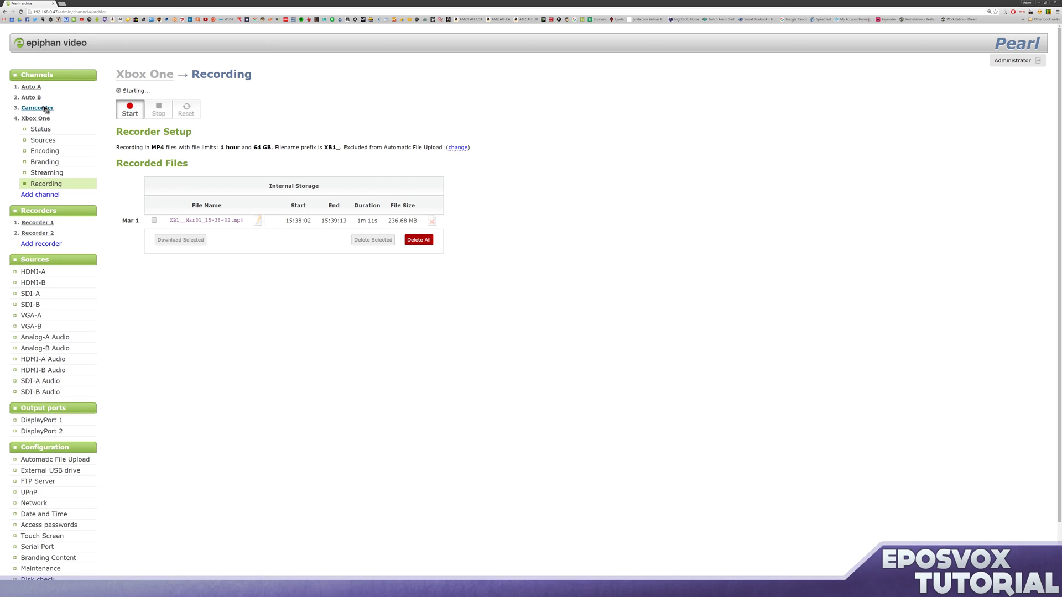
Start the Camcorder recording alongside Xbox One, then stop the Xbox One and Camcorder recordings.
{"action": "left_click", "coordinate": [45, 108]}
{"action": "left_click", "coordinate": [131, 112]}
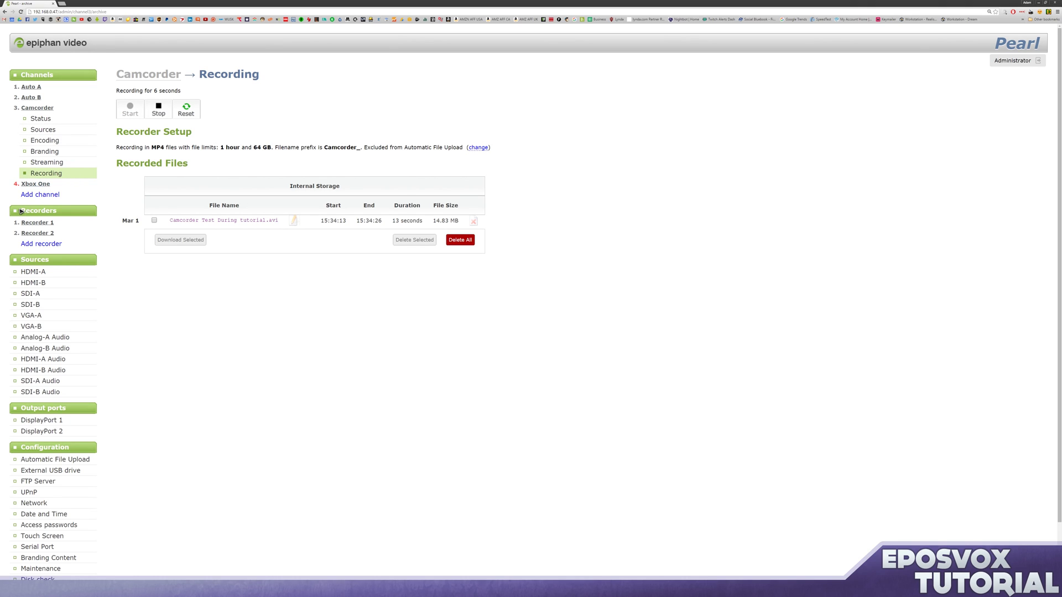
{"action": "left_click", "coordinate": [34, 185]}
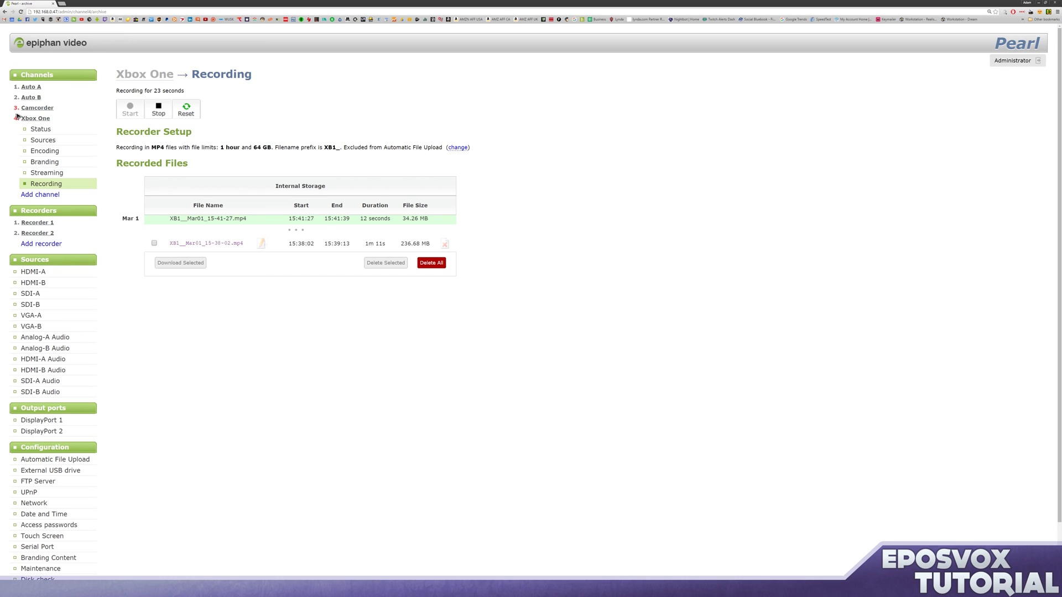
{"action": "left_click", "coordinate": [158, 106]}
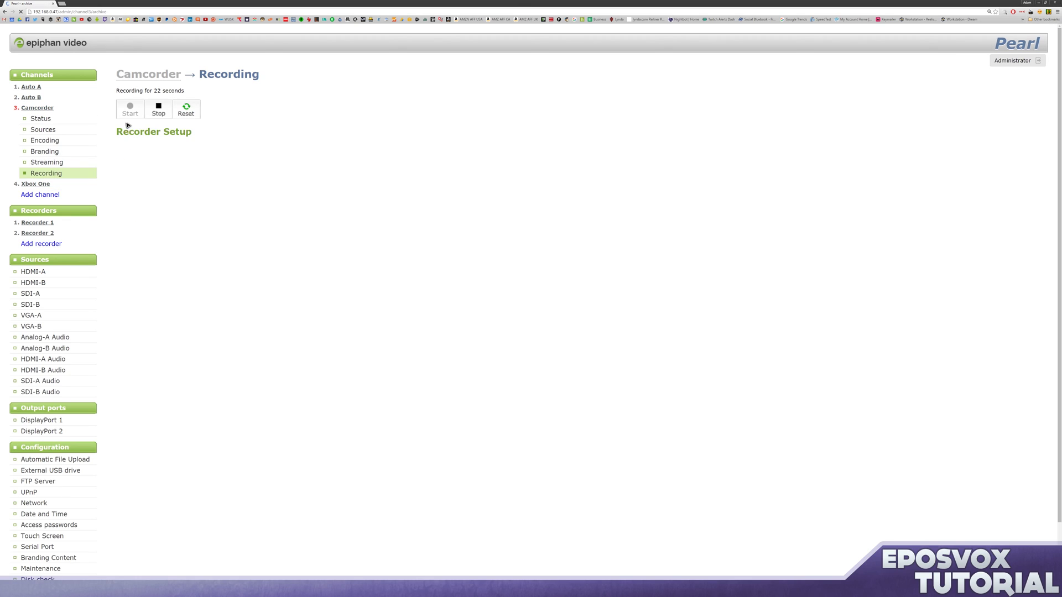
{"action": "left_click", "coordinate": [158, 108]}
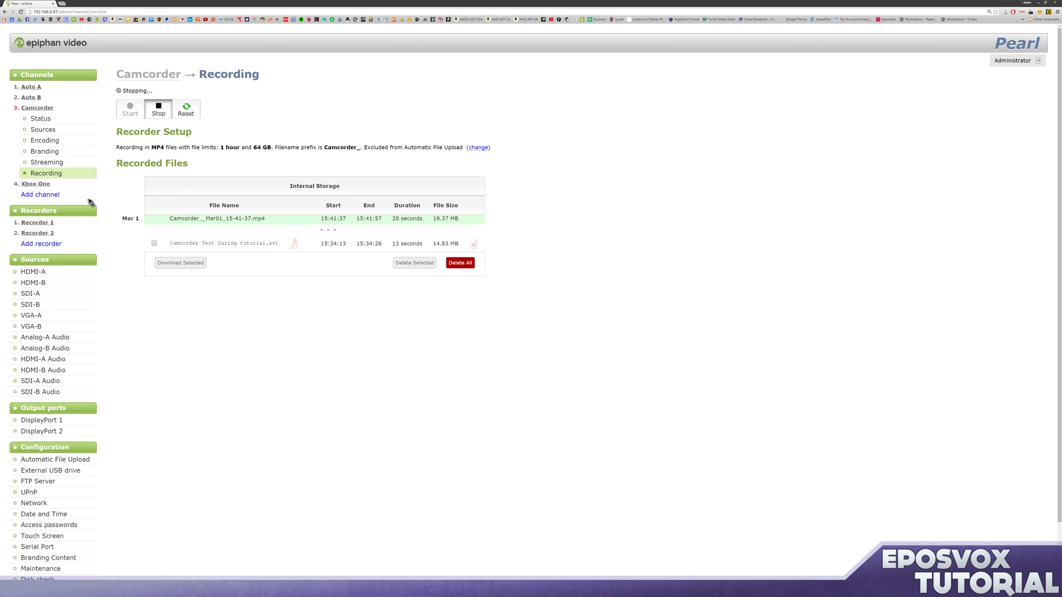
{"action": "double_click", "coordinate": [13, 212]}
Review Recorder 1's page and highlight its file limits text.
{"action": "left_click", "coordinate": [124, 265]}
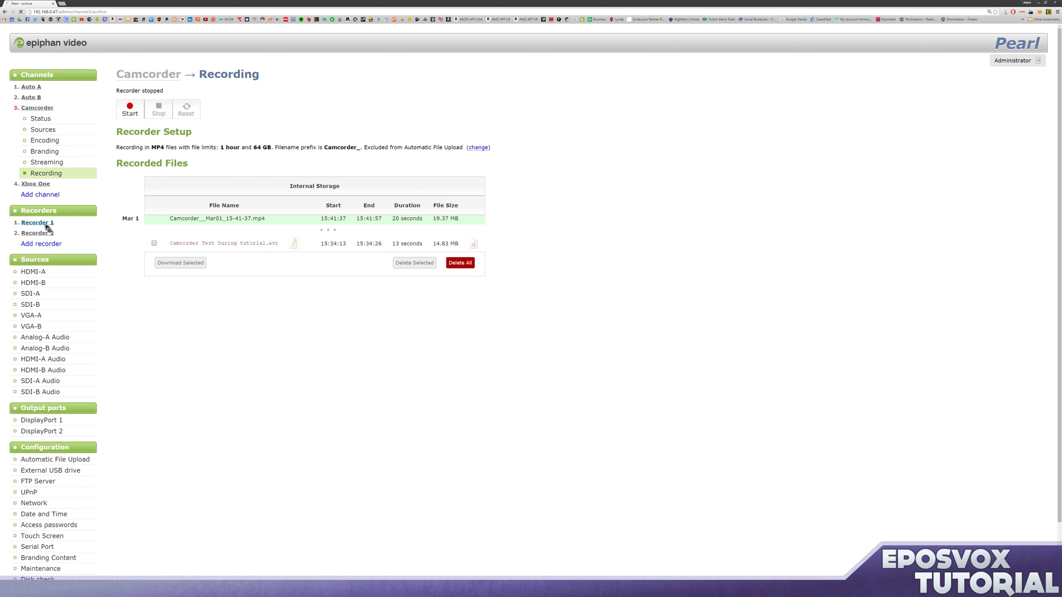
{"action": "left_click", "coordinate": [47, 223]}
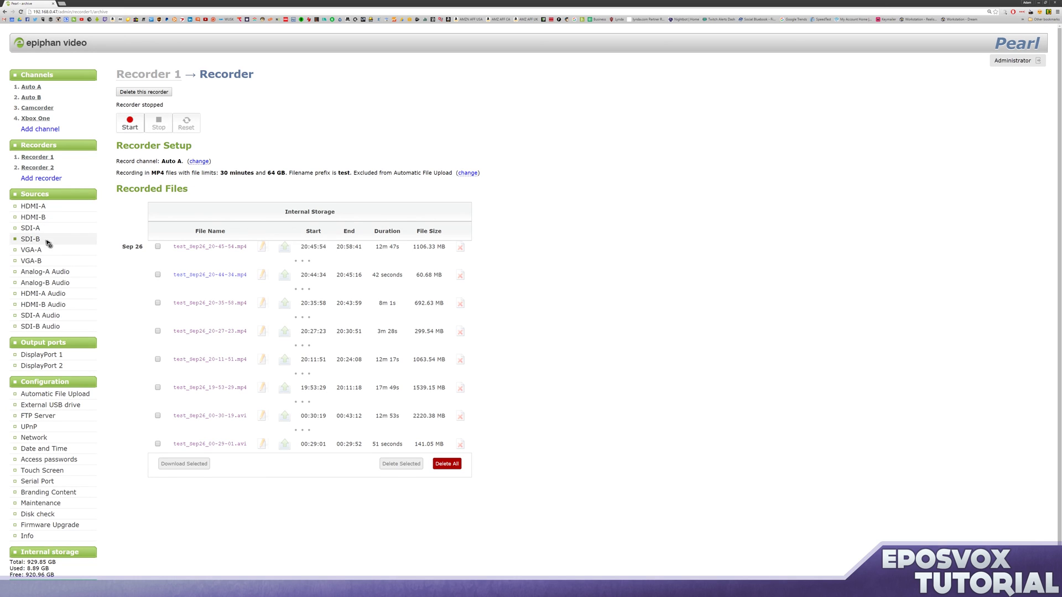
{"action": "left_click_drag", "start_coordinate": [220, 172], "coordinate": [285, 169]}
{"action": "left_click", "coordinate": [285, 169]}
Add a third recorder named 'XB1 _ Facecam Separate' and bring up its channel choices.
{"action": "left_click", "coordinate": [44, 179]}
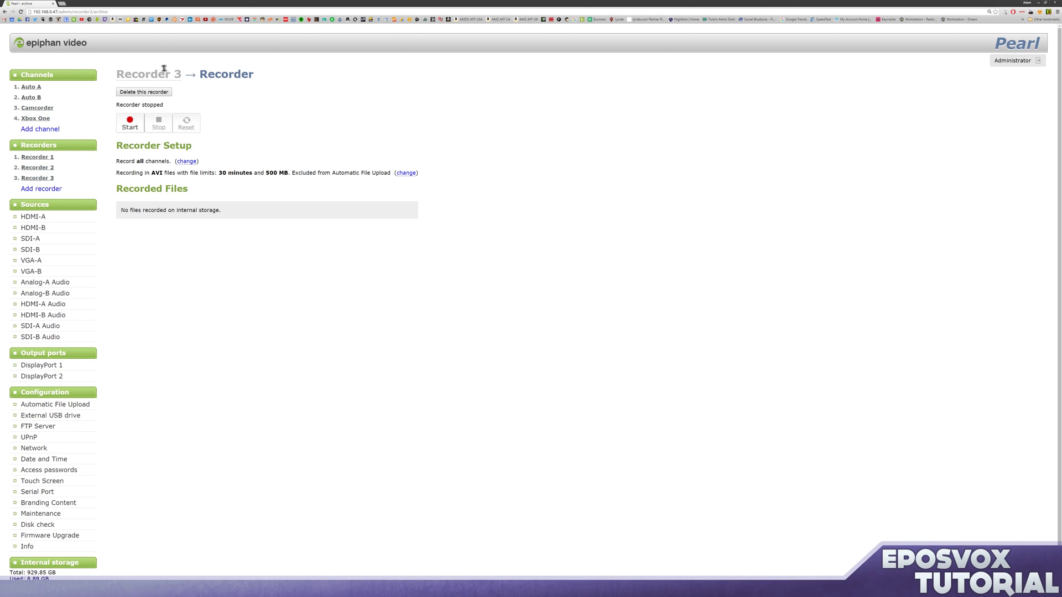
{"action": "left_click", "coordinate": [165, 68]}
{"action": "key", "text": "ctrl+a"}
{"action": "type", "text": "X"}
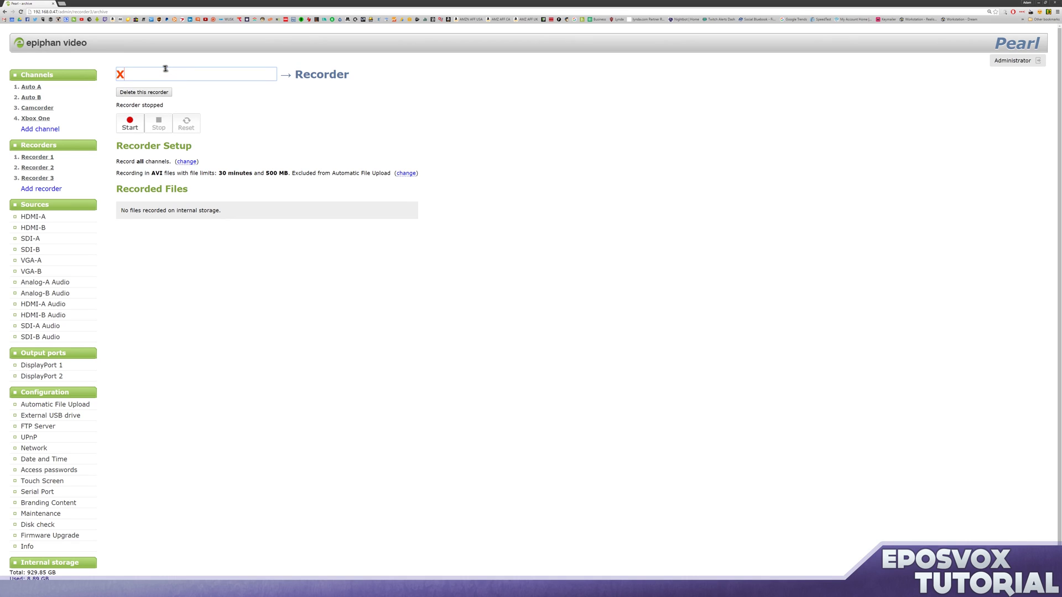
{"action": "type", "text": "B1 & FAc"}
{"action": "key", "text": "BackSpace"}
{"action": "key", "text": "BackSpace"}
{"action": "type", "text": "acecam Separate"}
{"action": "key", "text": "Return"}
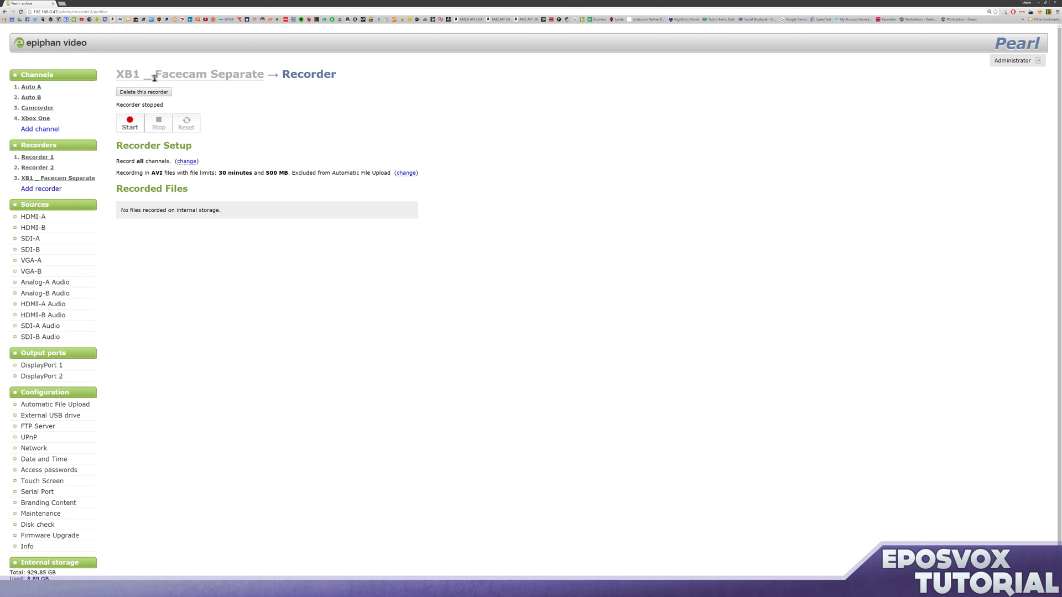
{"action": "left_click", "coordinate": [187, 161]}
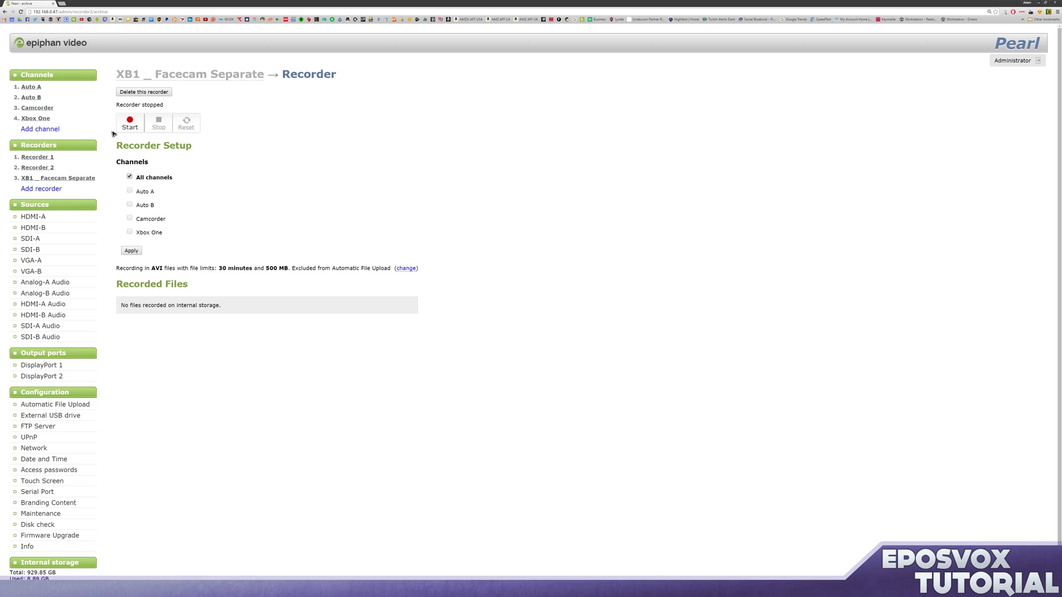
Limit the recorder to only the Camcorder and Xbox One channels.
{"action": "left_click", "coordinate": [130, 177]}
{"action": "left_click", "coordinate": [130, 218]}
{"action": "left_click", "coordinate": [130, 231]}
{"action": "left_click", "coordinate": [136, 250]}
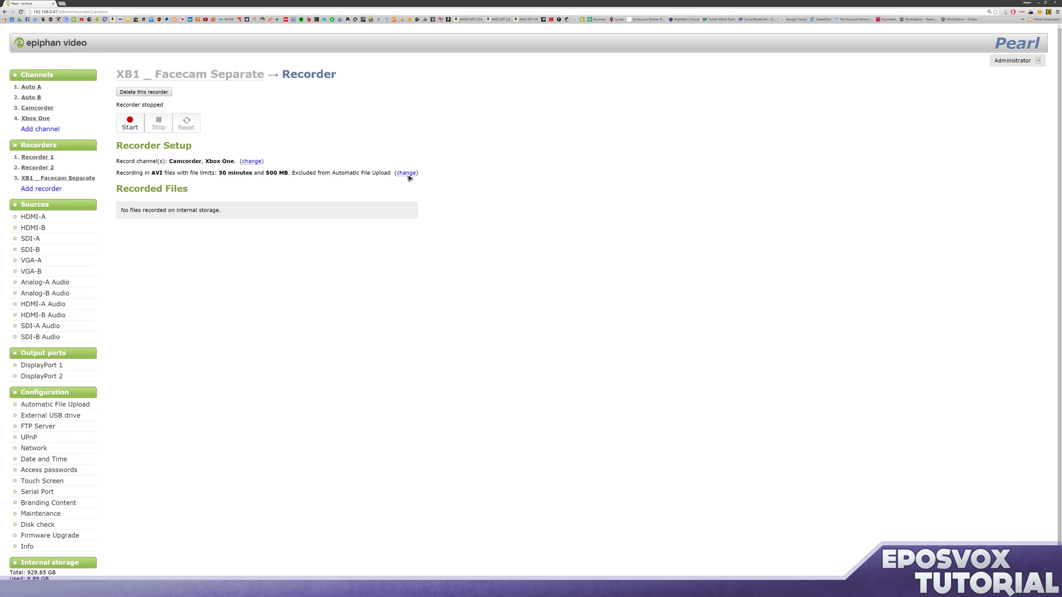
Set file type MP4, size limit 64 GB, time limit 1 hour and prefix both_.
{"action": "left_click", "coordinate": [407, 174]}
{"action": "left_click", "coordinate": [190, 201]}
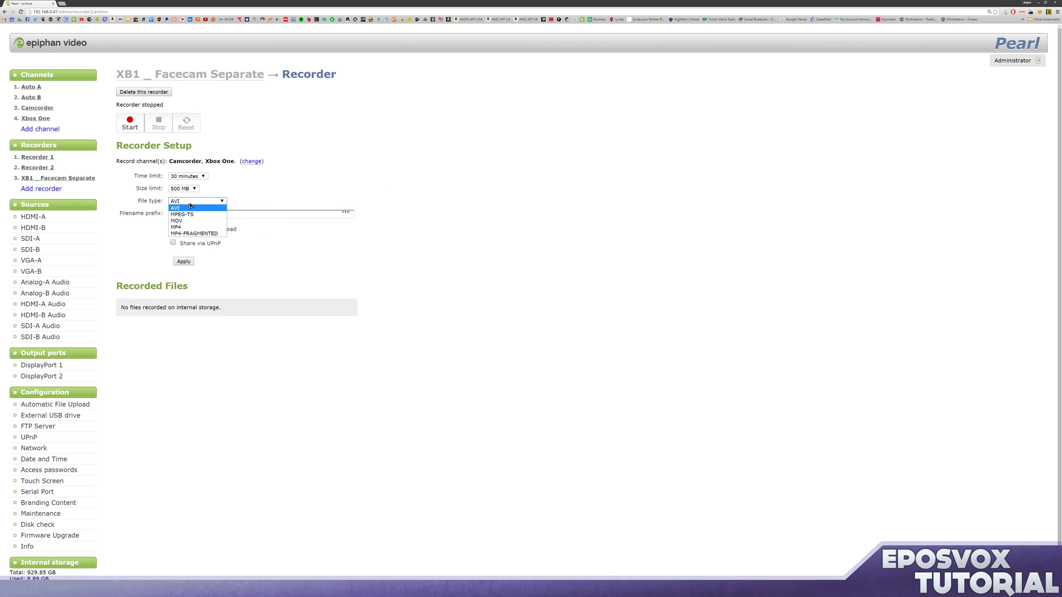
{"action": "left_click", "coordinate": [177, 227]}
{"action": "left_click", "coordinate": [183, 189]}
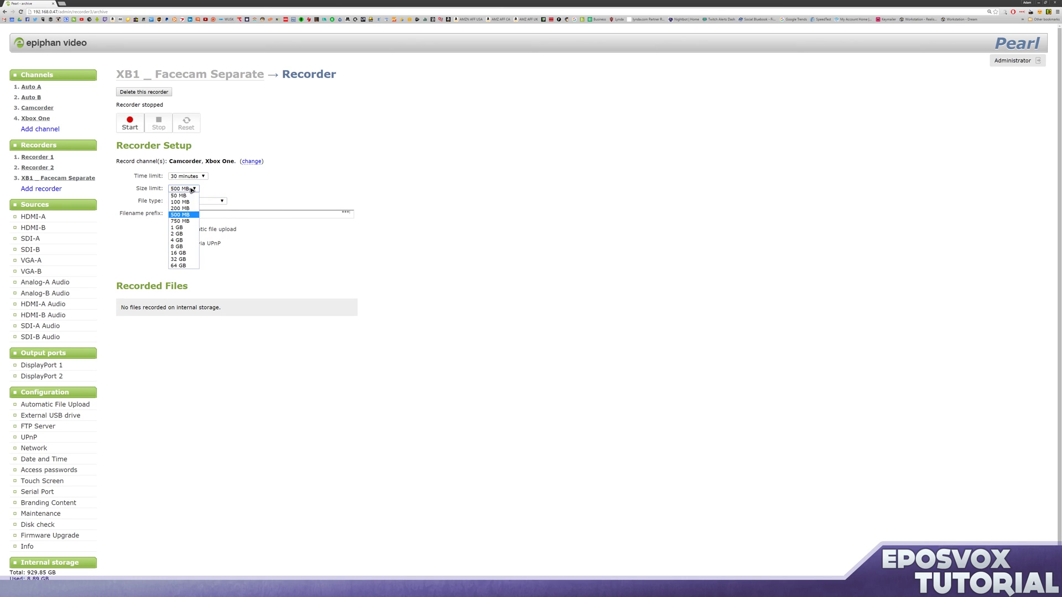
{"action": "left_click", "coordinate": [183, 266]}
{"action": "left_click", "coordinate": [190, 175]}
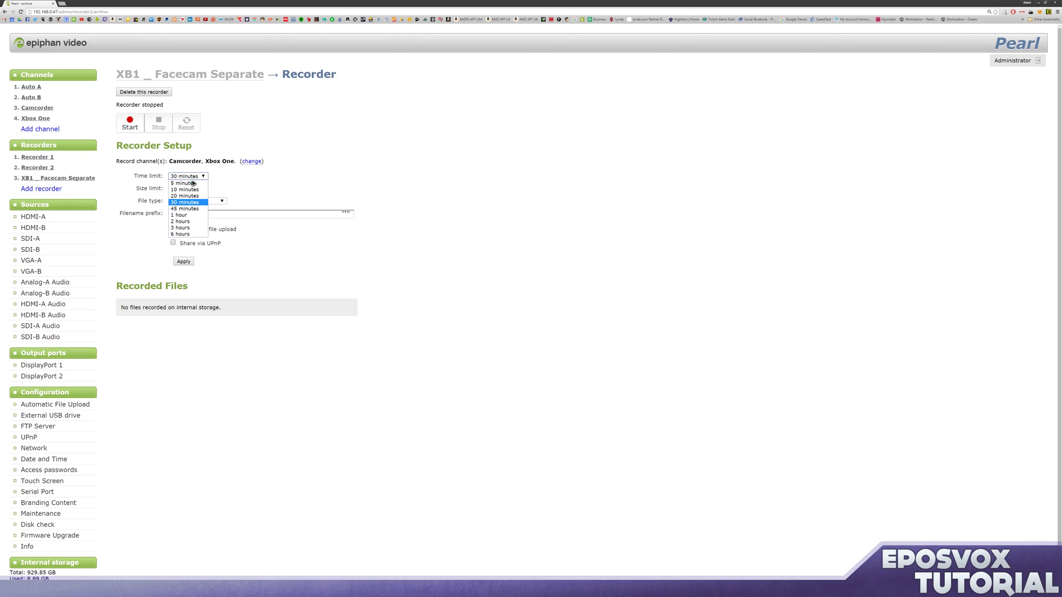
{"action": "left_click", "coordinate": [193, 214]}
{"action": "left_click", "coordinate": [192, 213]}
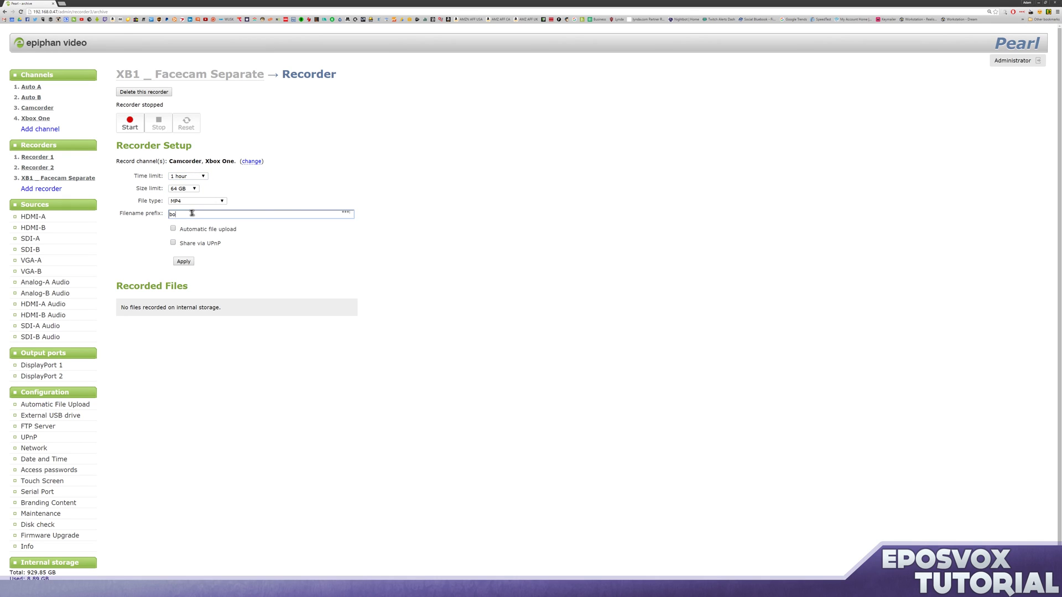
{"action": "left_click", "coordinate": [183, 261]}
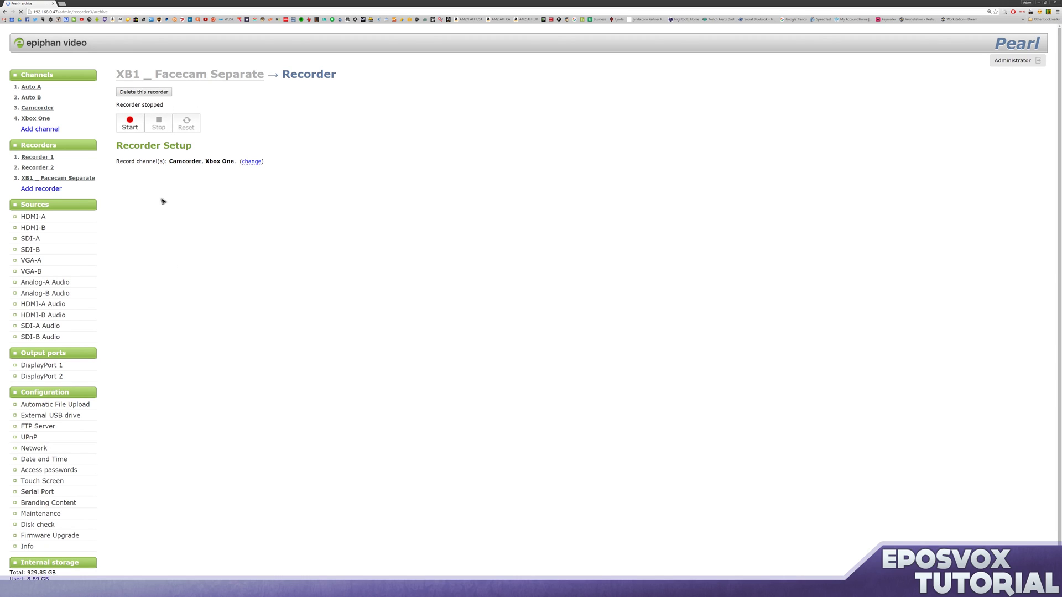
Record a 20-second both_ test clip, stop it, and reload the page to list it.
{"action": "left_click", "coordinate": [132, 126]}
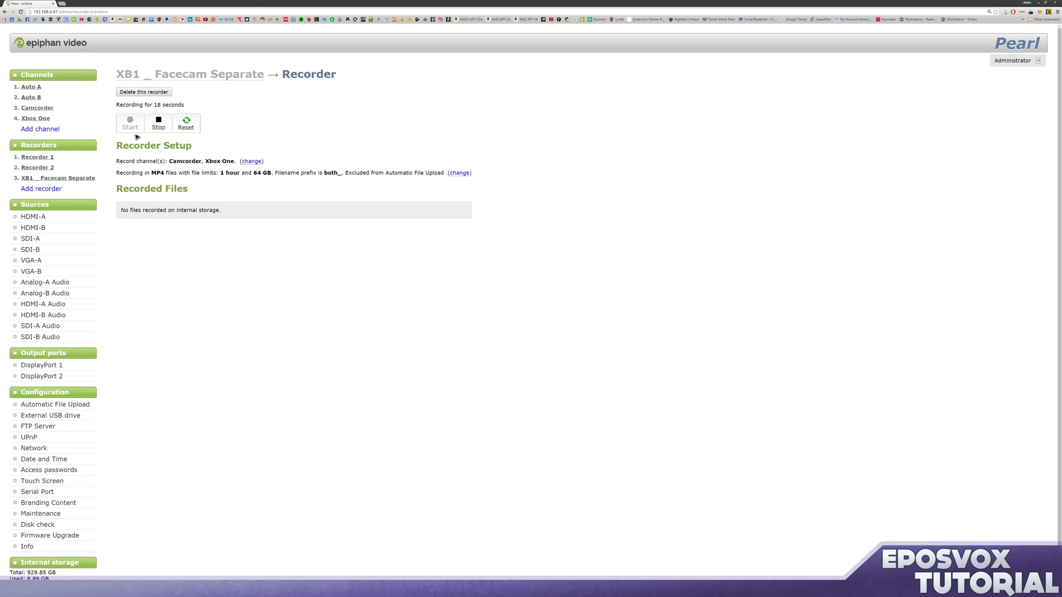
{"action": "left_click", "coordinate": [158, 123]}
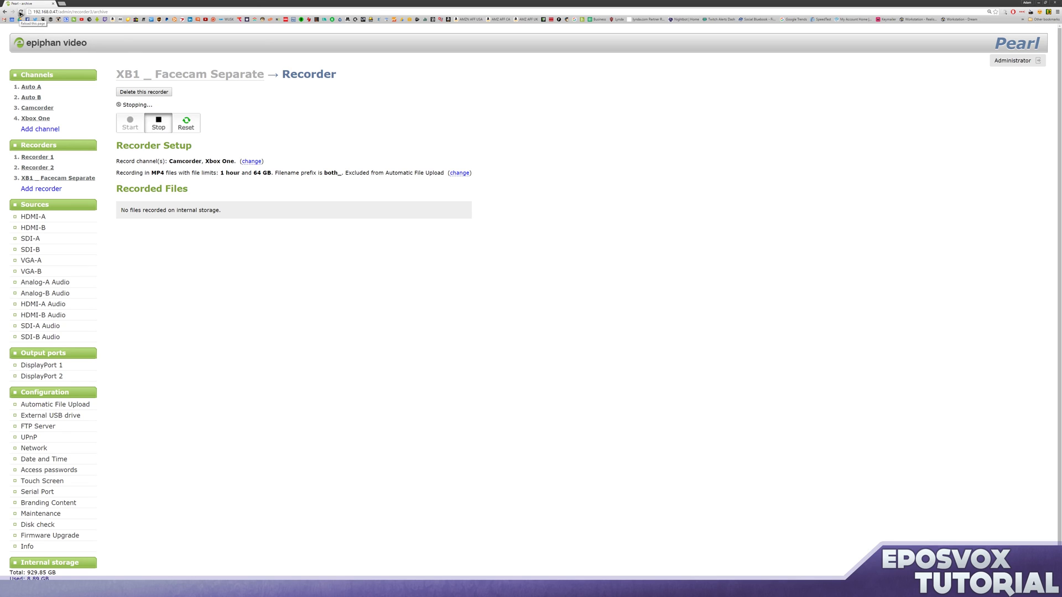
{"action": "left_click", "coordinate": [21, 12]}
{"action": "left_click", "coordinate": [553, 55]}
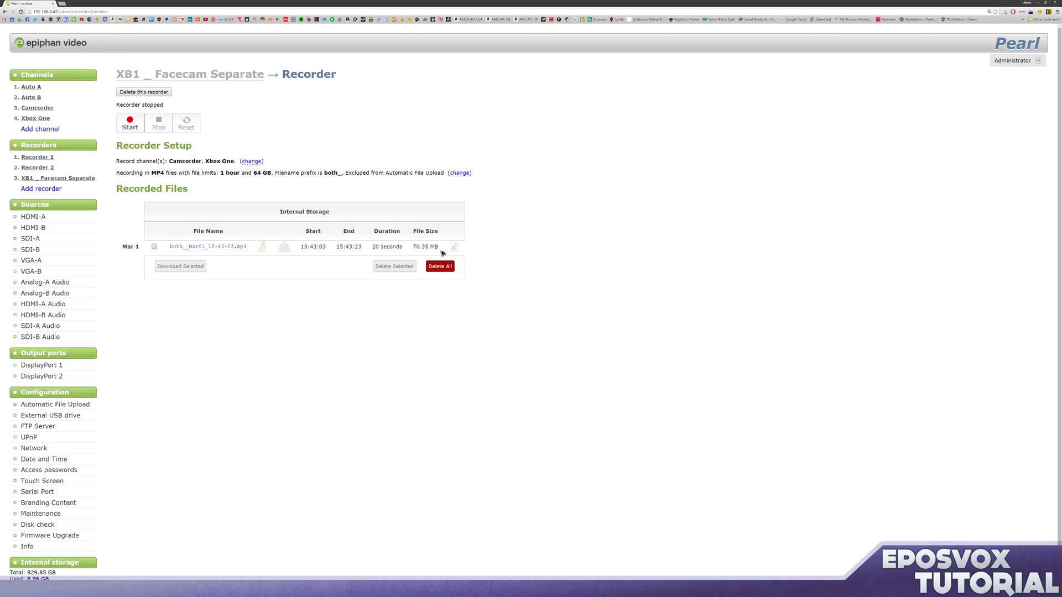
Download the recording and extract its Xbox One tracks, excluding the camcorder video and audio.
{"action": "left_click", "coordinate": [227, 250]}
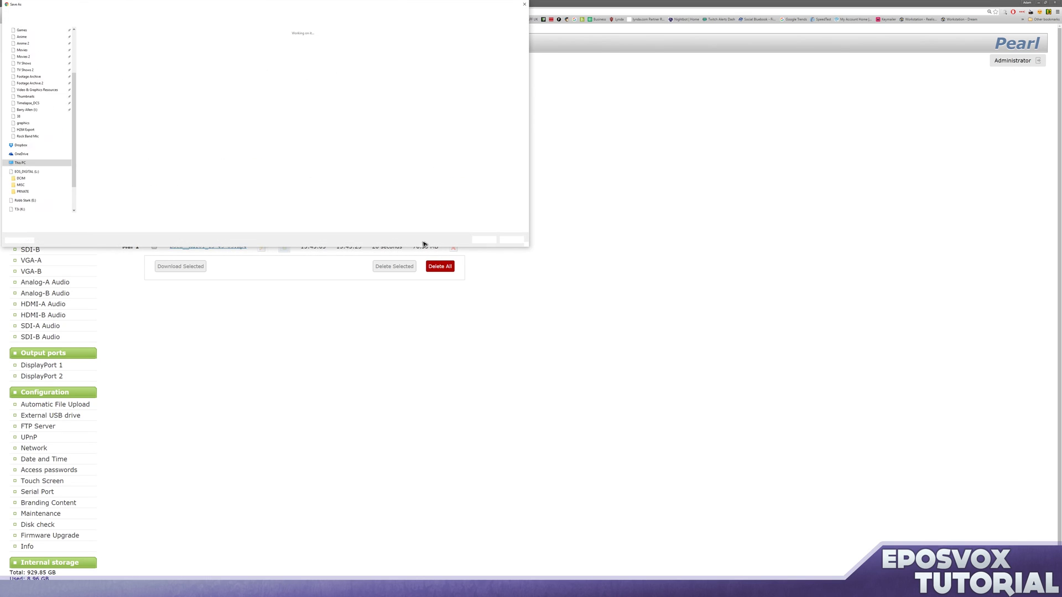
{"action": "left_click", "coordinate": [483, 239]}
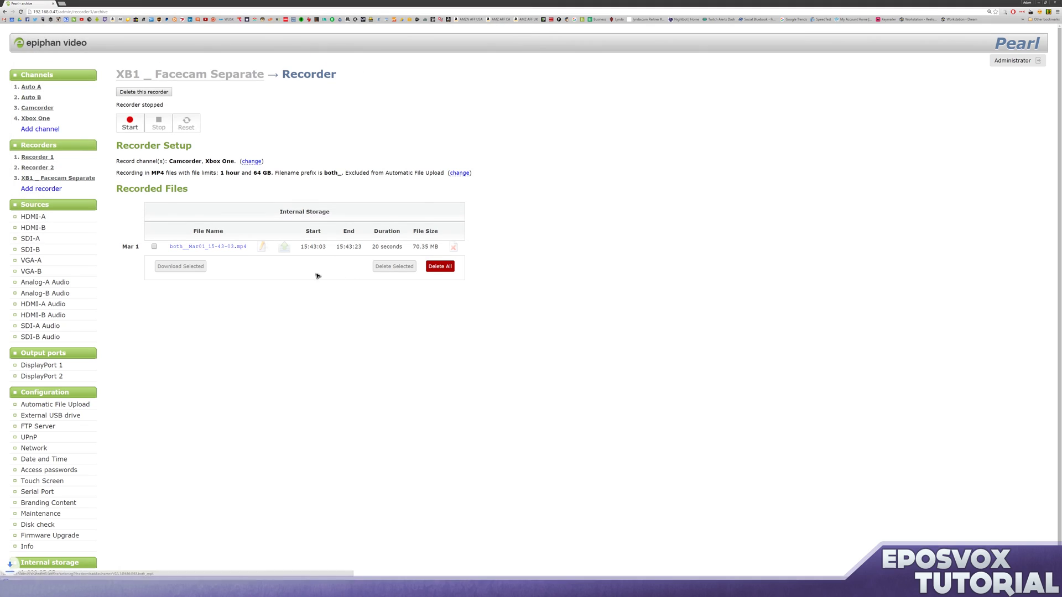
{"action": "left_click", "coordinate": [285, 250]}
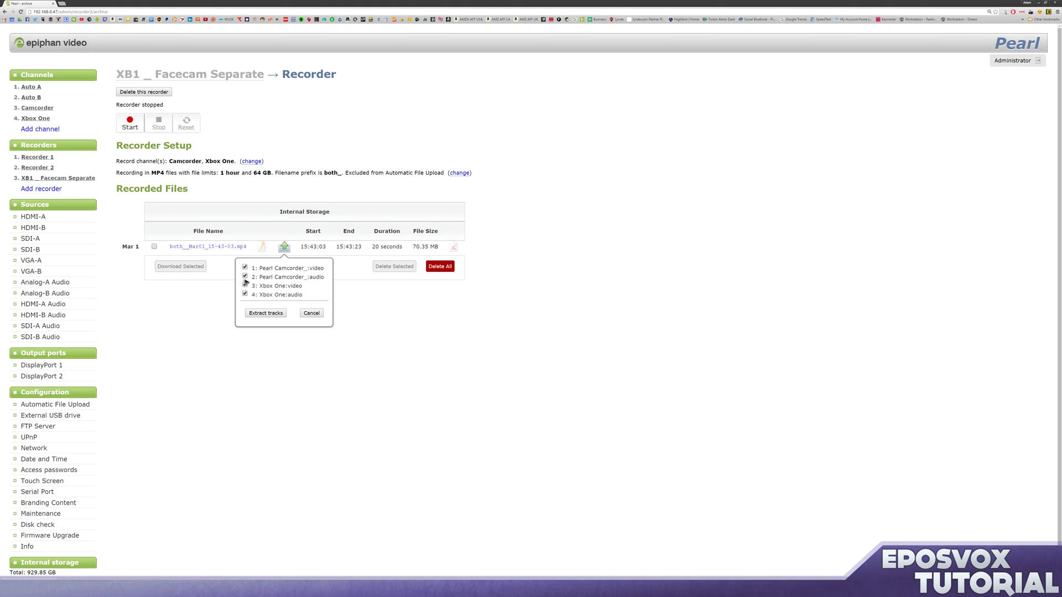
{"action": "left_click", "coordinate": [245, 269]}
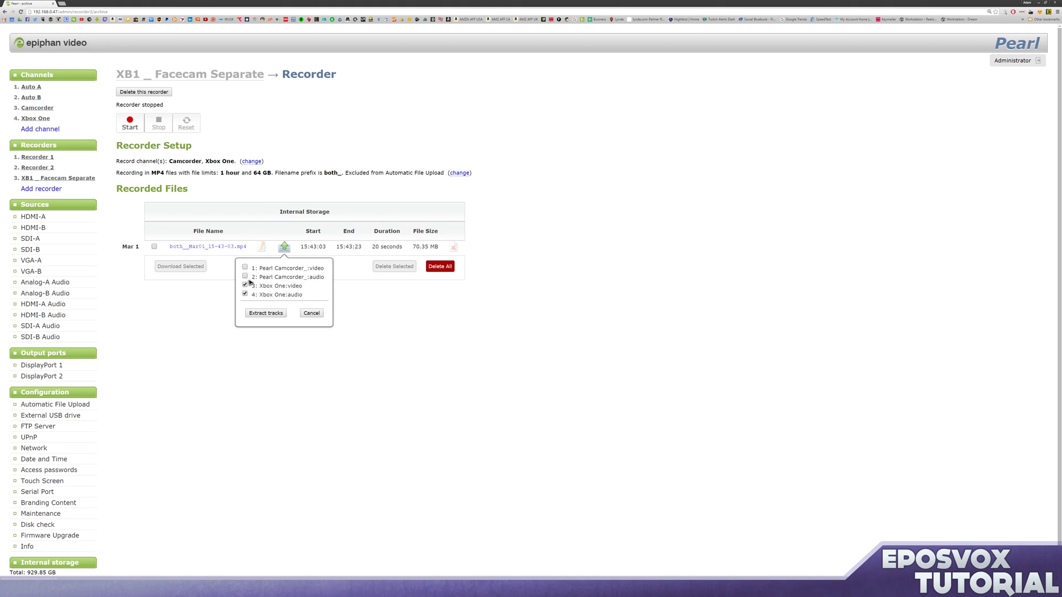
{"action": "left_click", "coordinate": [260, 313]}
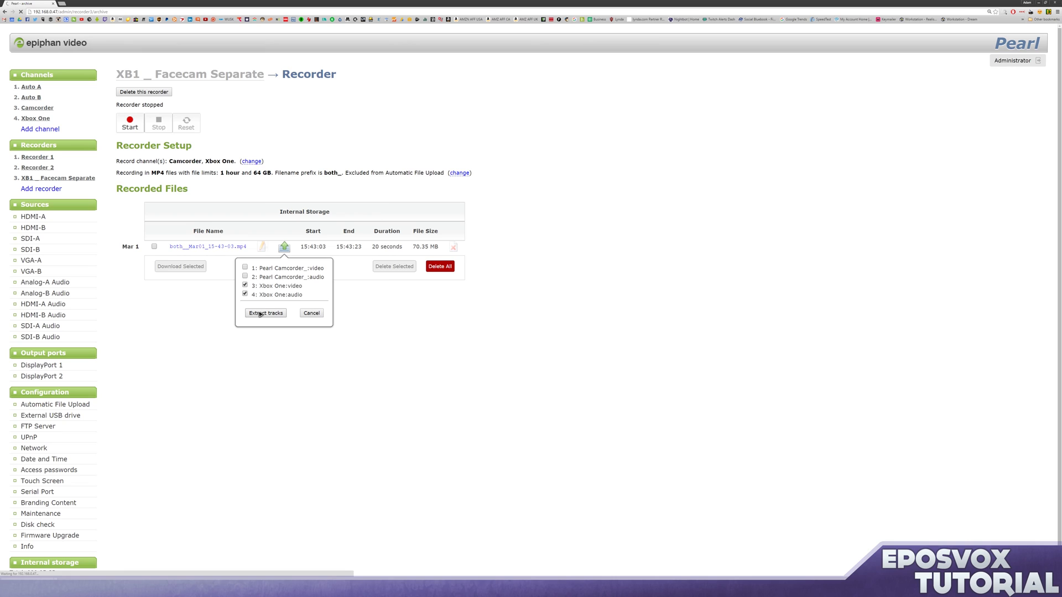
{"action": "left_click", "coordinate": [290, 249]}
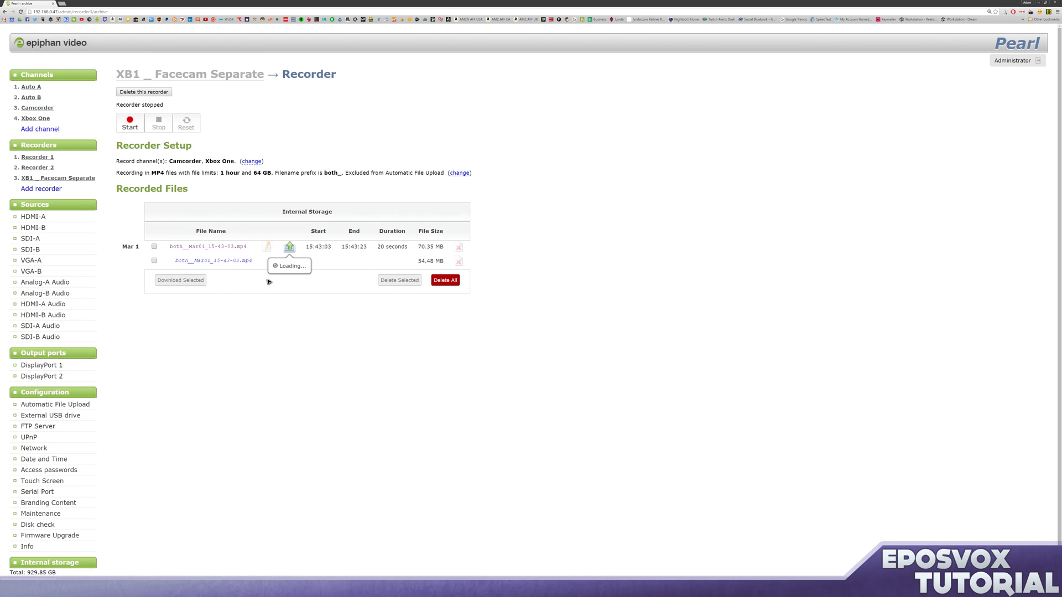
Save the 54.48 MB Xbox One file, then extract and save a second subset file.
{"action": "left_click", "coordinate": [267, 313]}
{"action": "left_click", "coordinate": [237, 261]}
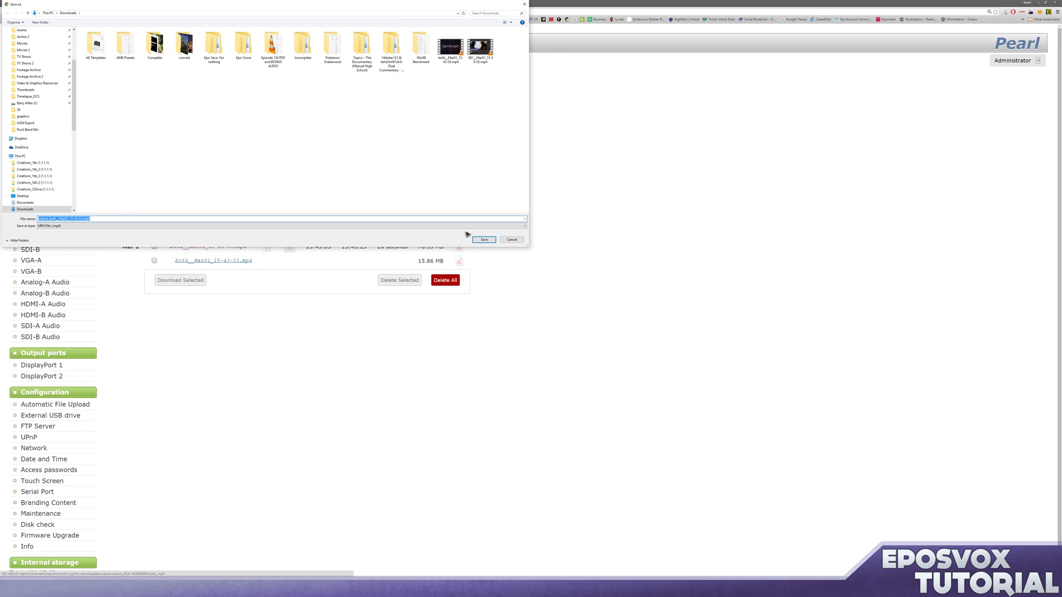
{"action": "left_click", "coordinate": [483, 239]}
{"action": "left_click", "coordinate": [289, 247]}
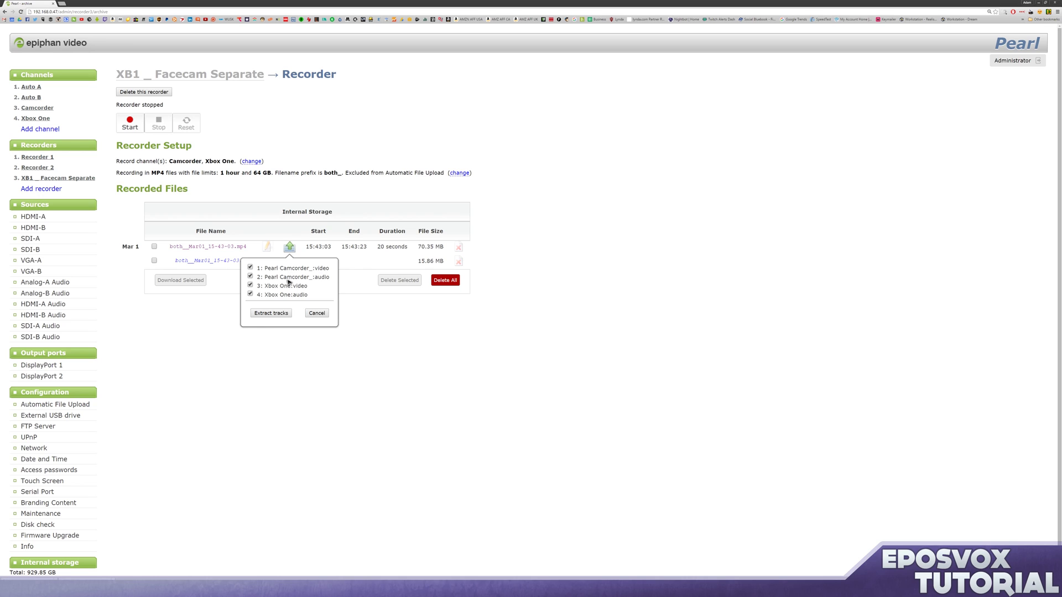
{"action": "left_click", "coordinate": [259, 314]}
{"action": "left_click", "coordinate": [483, 240]}
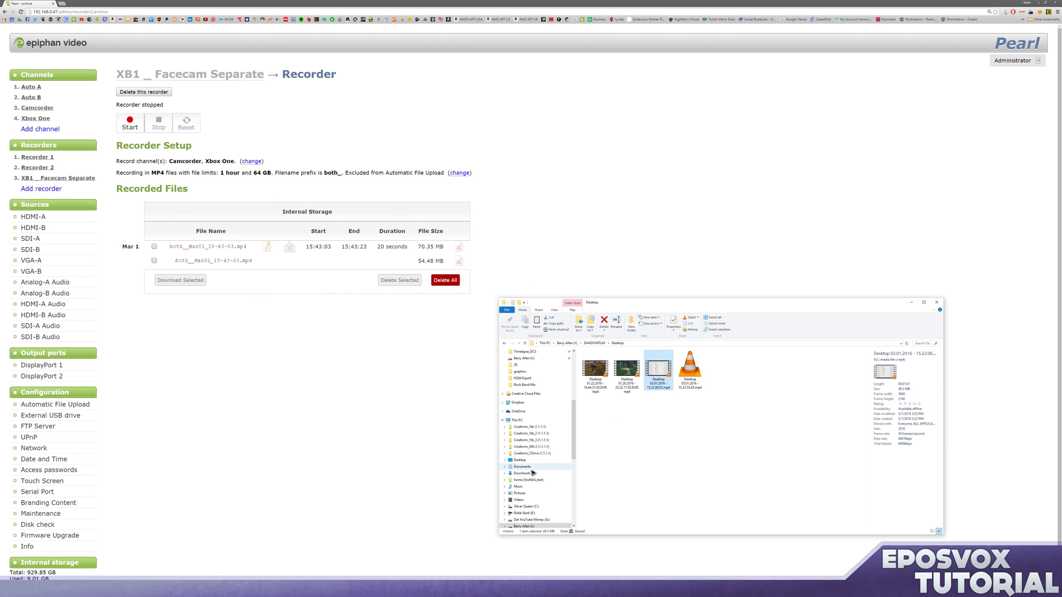
In Downloads, select both_Mar01_15-43-03.mp4 together with the two extracted subset videos.
{"action": "scroll", "coordinate": [656, 453], "scroll_direction": "down", "scroll_amount": 1}
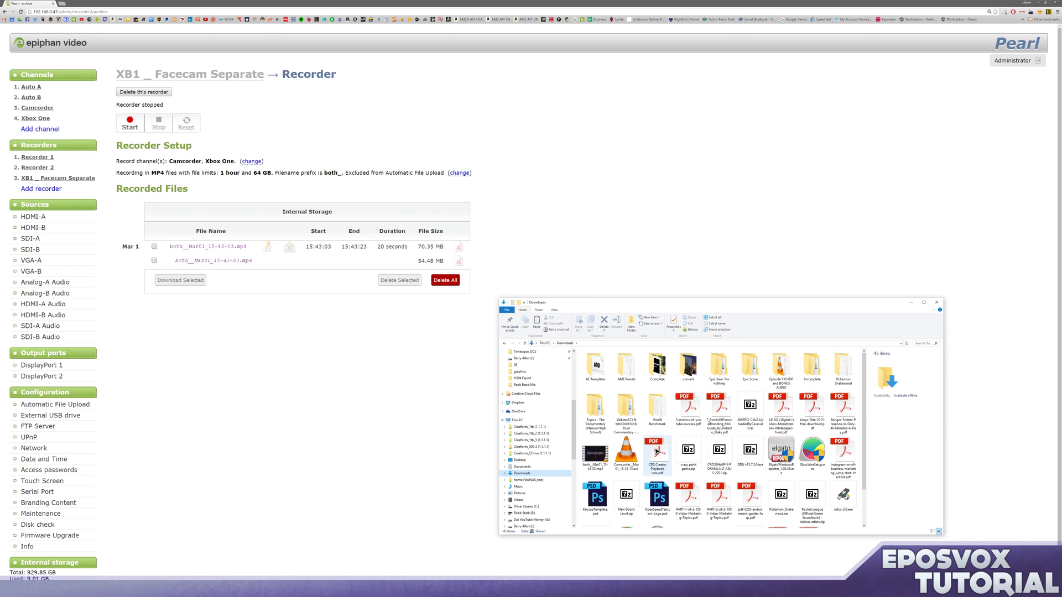
{"action": "left_click", "coordinate": [596, 418]}
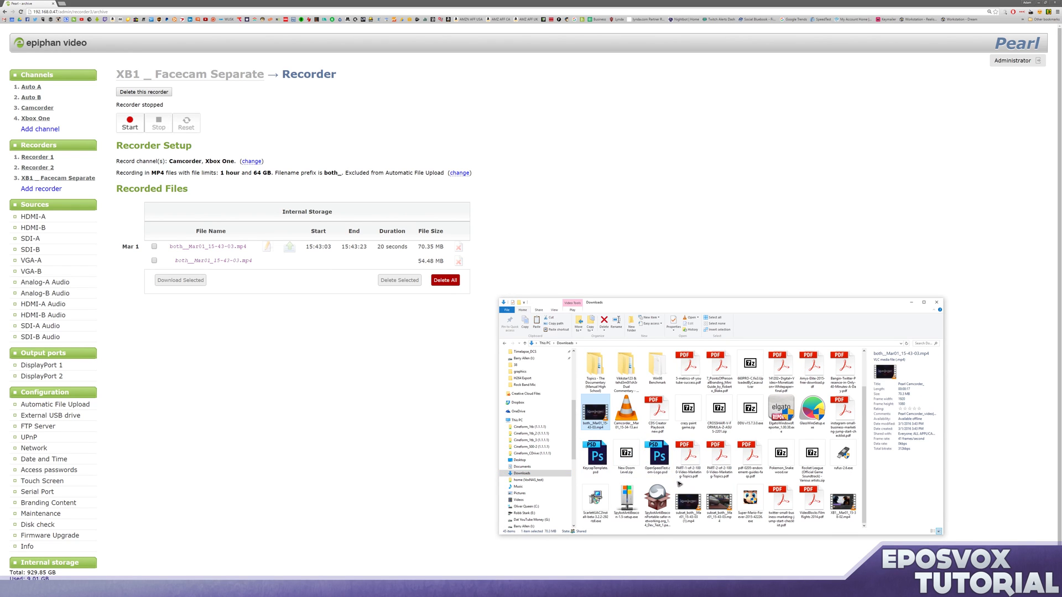
{"action": "left_click", "coordinate": [689, 504], "text": "ctrl"}
{"action": "left_click", "coordinate": [720, 508], "text": "ctrl"}
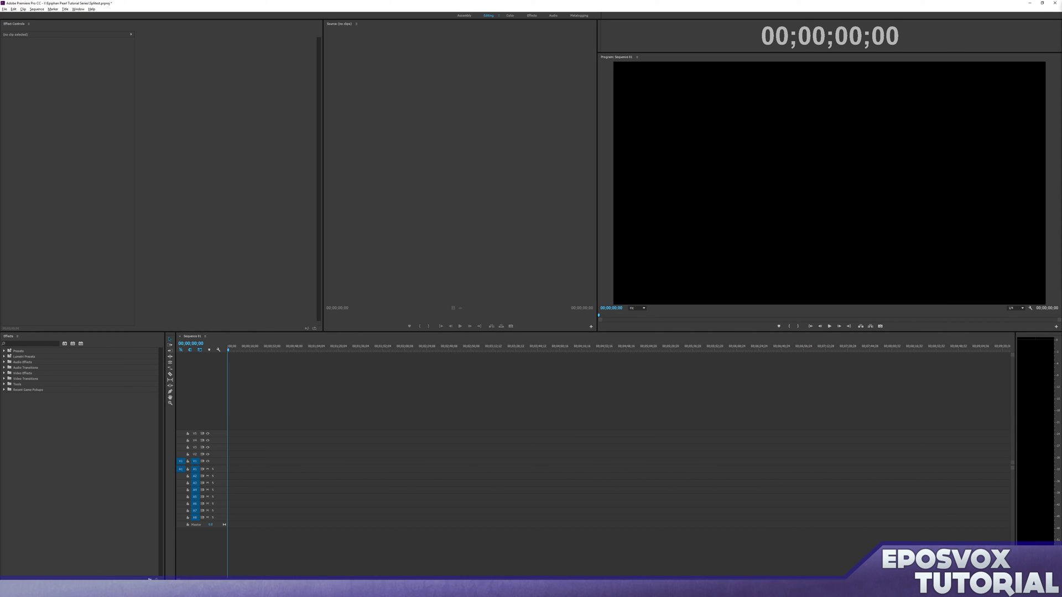
Place the combined recording on the timeline, inspect and delete it, then add the extracted clips.
{"action": "left_click_drag", "start_coordinate": [420, 508], "coordinate": [222, 477]}
{"action": "double_click", "coordinate": [222, 470]}
{"action": "double_click", "coordinate": [223, 497]}
{"action": "left_click", "coordinate": [235, 347]}
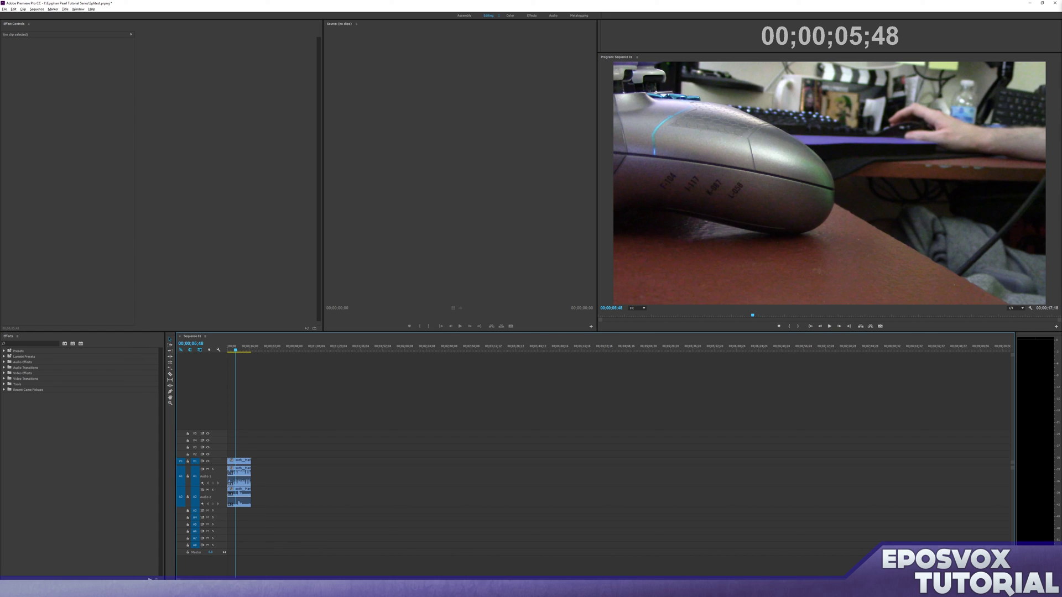
{"action": "left_click_drag", "start_coordinate": [239, 347], "coordinate": [236, 347]}
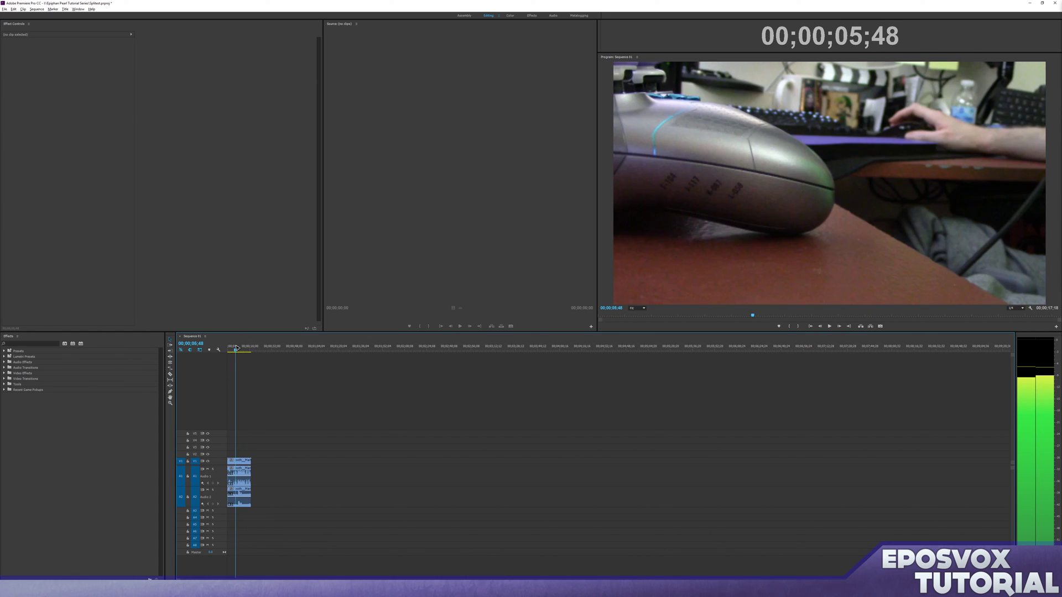
{"action": "left_click", "coordinate": [241, 482]}
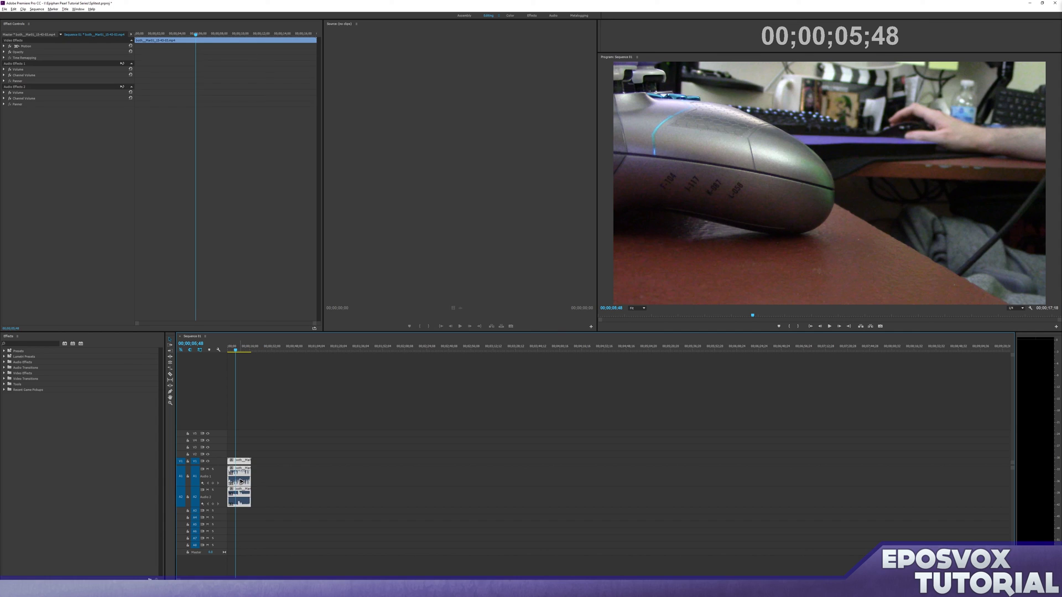
{"action": "key", "text": "Delete"}
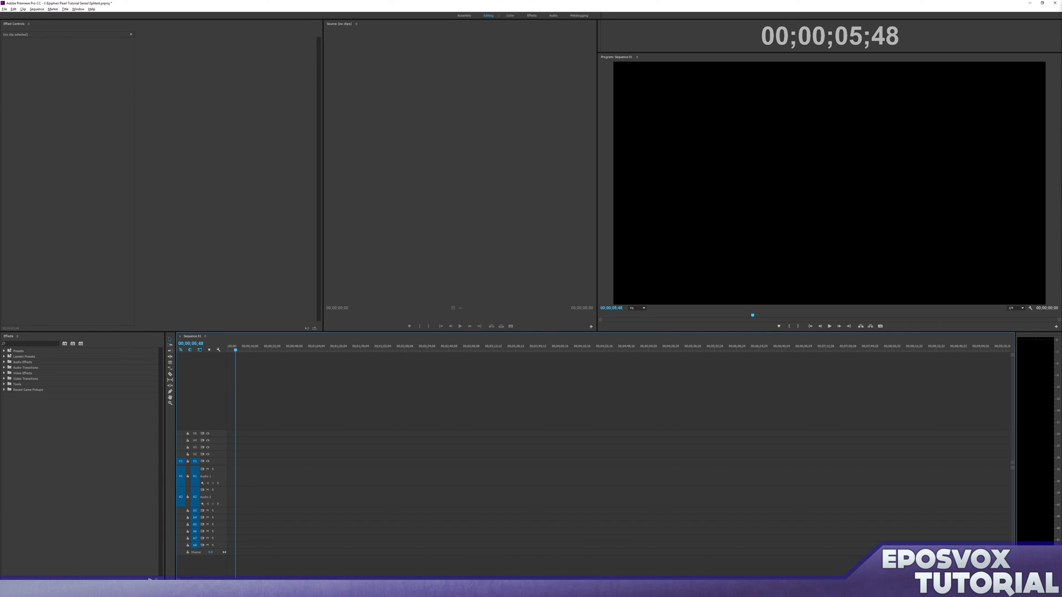
{"action": "left_click_drag", "start_coordinate": [282, 472], "coordinate": [226, 467]}
Scale the camcorder footage into a top-right inset over the gameplay and preview it.
{"action": "left_click", "coordinate": [45, 46]}
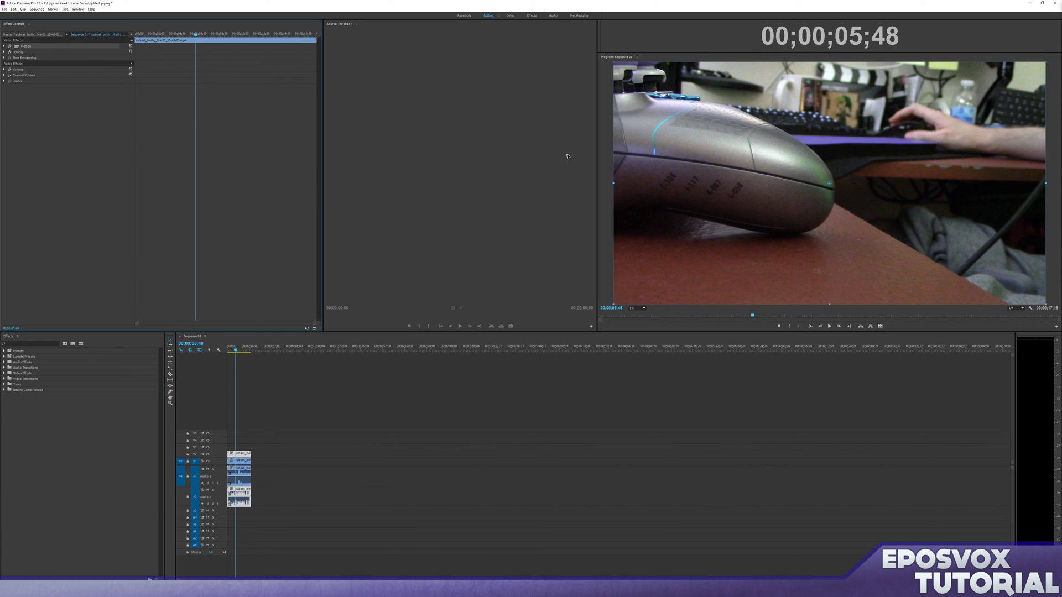
{"action": "left_click_drag", "start_coordinate": [613, 182], "coordinate": [942, 99]}
{"action": "left_click", "coordinate": [421, 407]}
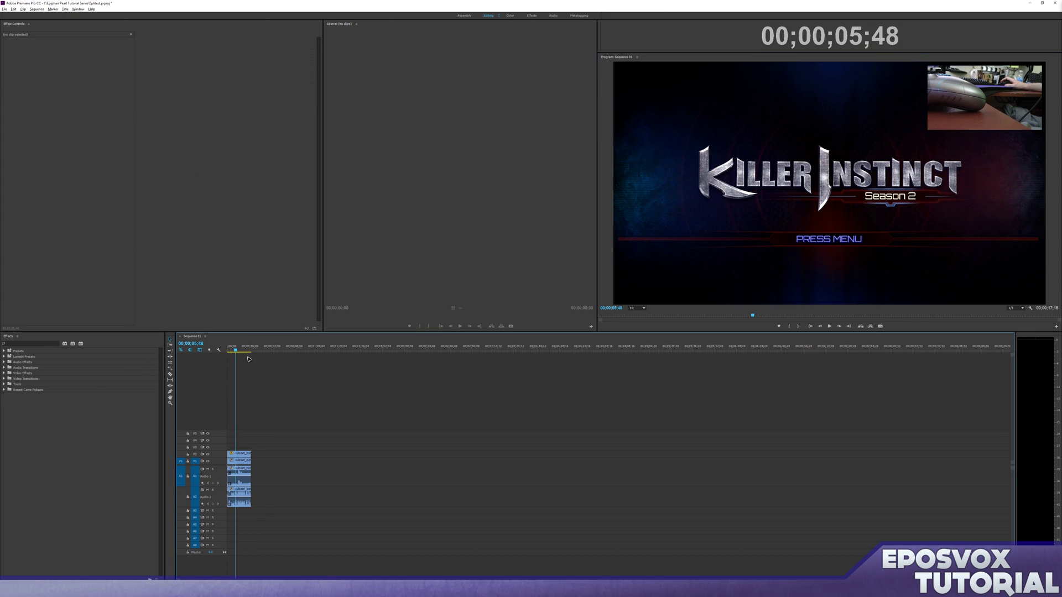
{"action": "mouse_move", "coordinate": [236, 350]}
{"action": "left_mouse_down"}
{"action": "mouse_move", "coordinate": [256, 349]}
{"action": "mouse_move", "coordinate": [236, 349]}
{"action": "left_mouse_up"}
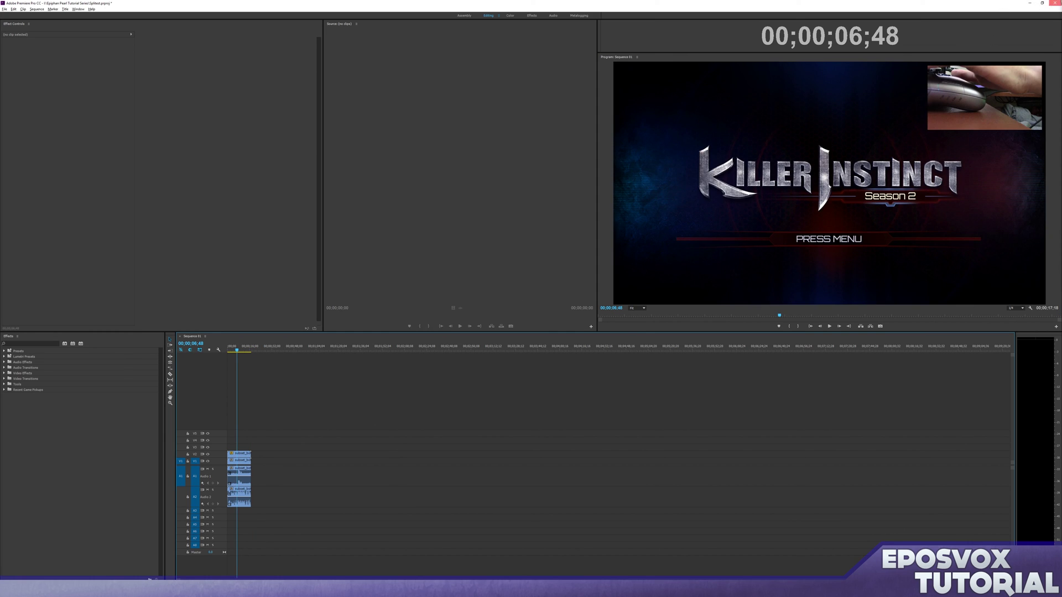
Close Premiere Pro without saving and return to the Pearl recorder page.
{"action": "left_click", "coordinate": [1054, 3]}
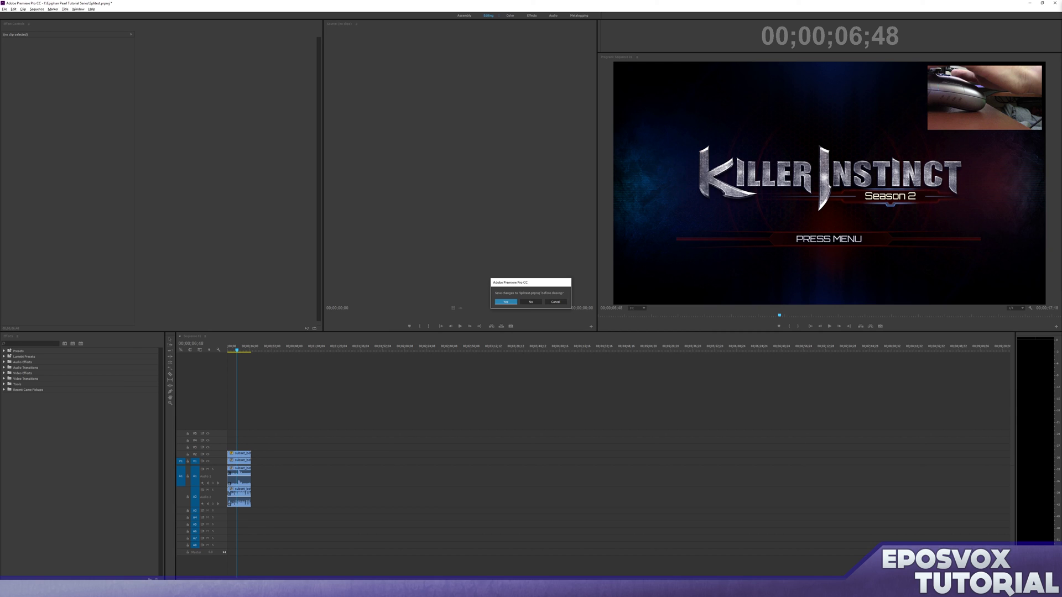
{"action": "left_click", "coordinate": [528, 303]}
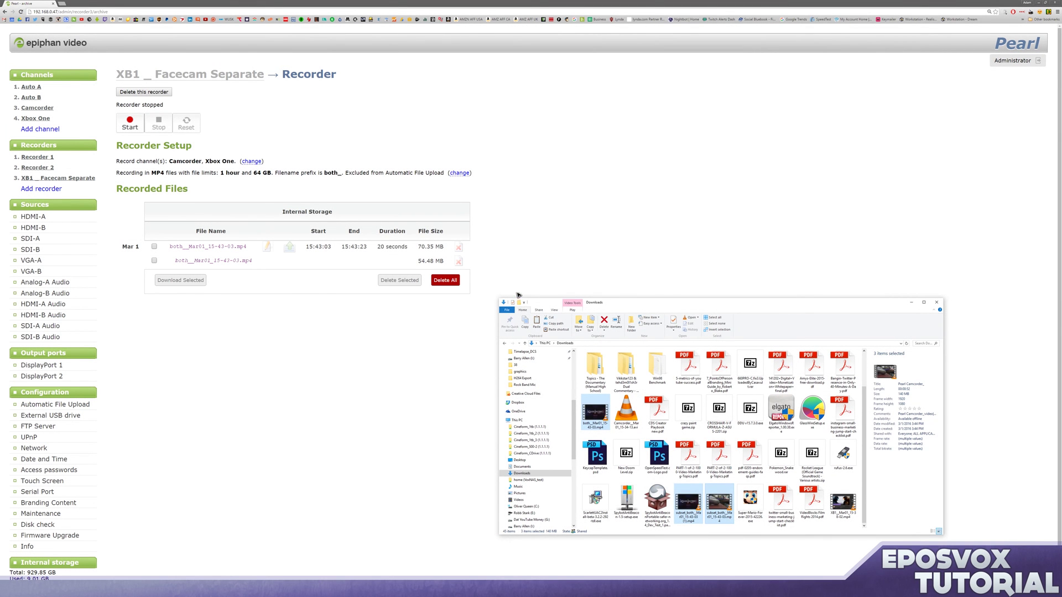
{"action": "left_click", "coordinate": [496, 265]}
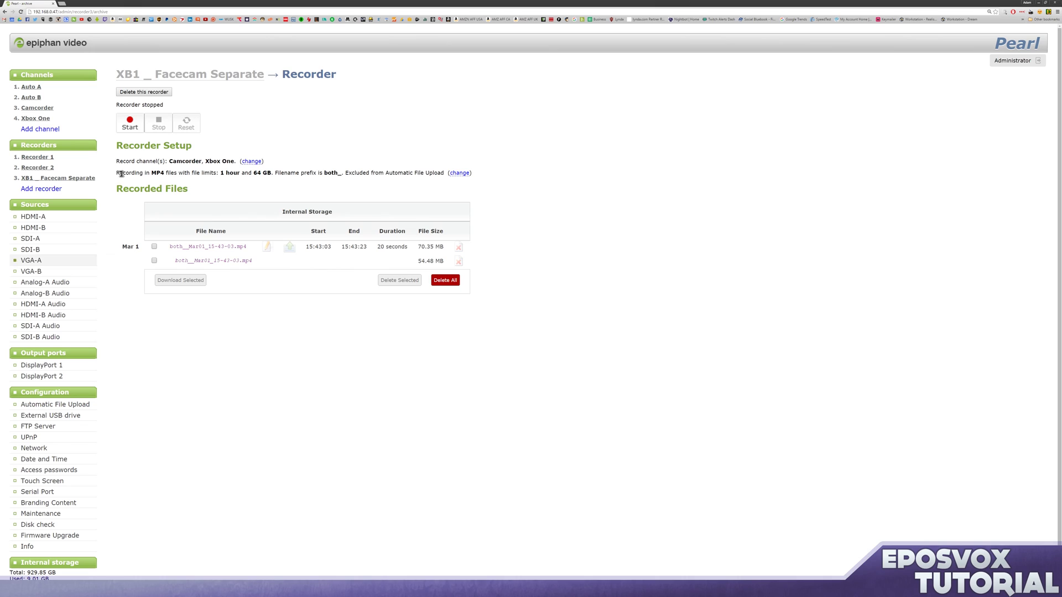